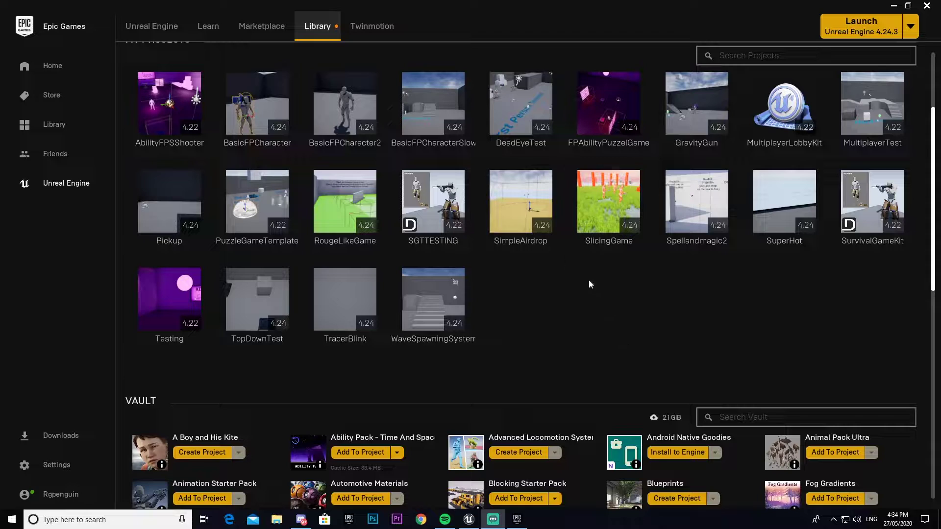
Clone the BasicFPCharacter2 project as a new project named LevelTransitionSystem.
{"action": "right_click", "coordinate": [381, 114]}
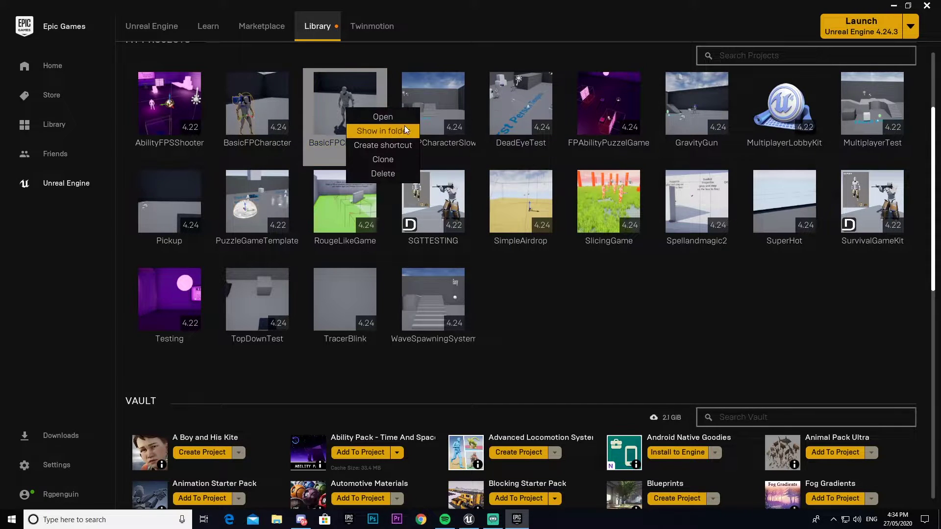
{"action": "left_click", "coordinate": [390, 159]}
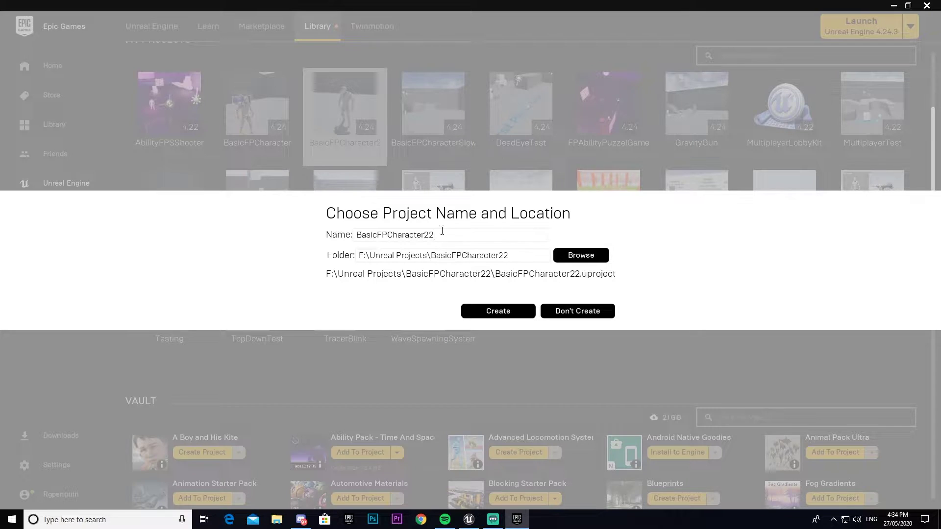
{"action": "left_click_drag", "start_coordinate": [445, 235], "coordinate": [316, 247]}
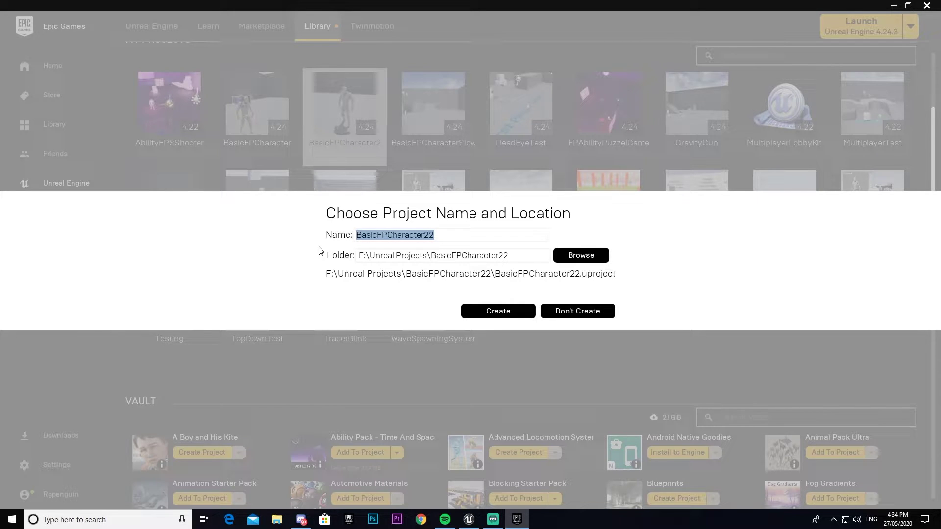
{"action": "type", "text": "LevelTR"}
{"action": "key", "text": "BackSpace"}
{"action": "type", "text": "ransitionSystem"}
{"action": "left_click", "coordinate": [514, 316]}
{"action": "left_click", "coordinate": [538, 300]}
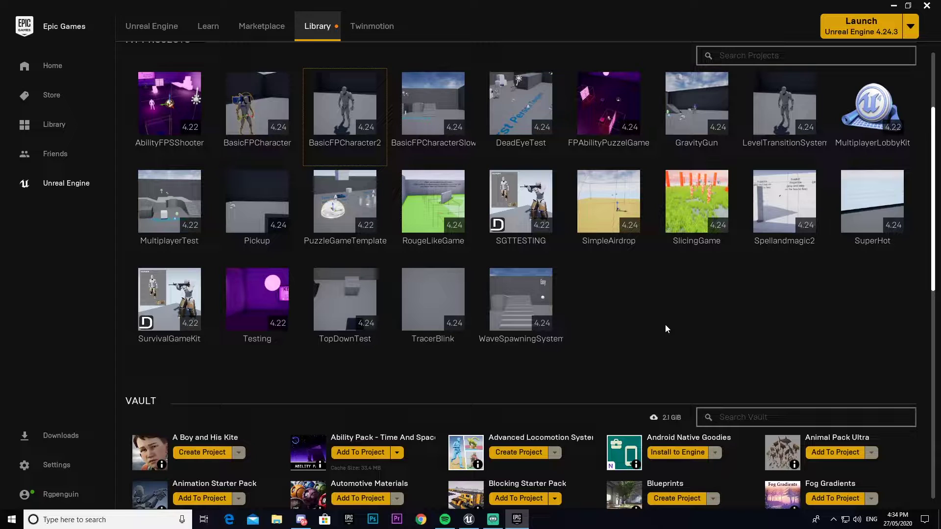
Open the LevelTransitionSystem project in Unreal Editor and maximize the editor window.
{"action": "double_click", "coordinate": [765, 109]}
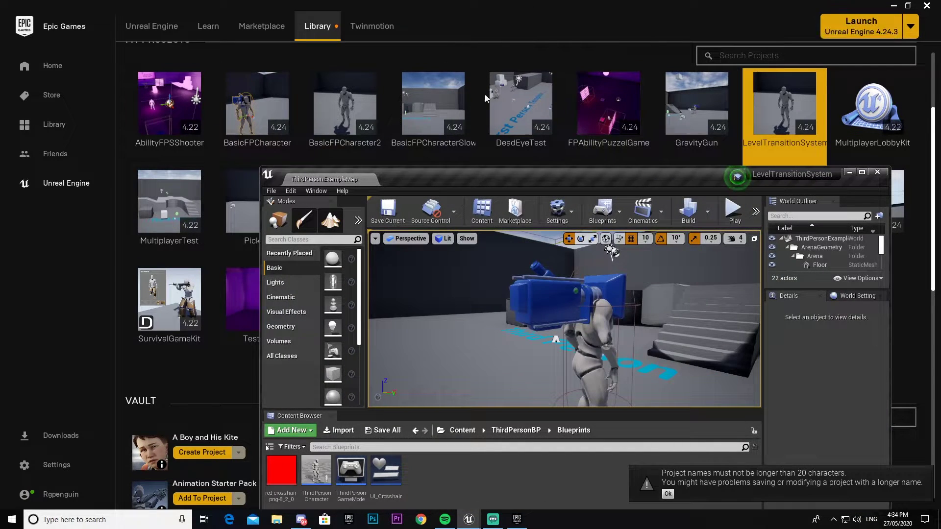
{"action": "double_click", "coordinate": [479, 178]}
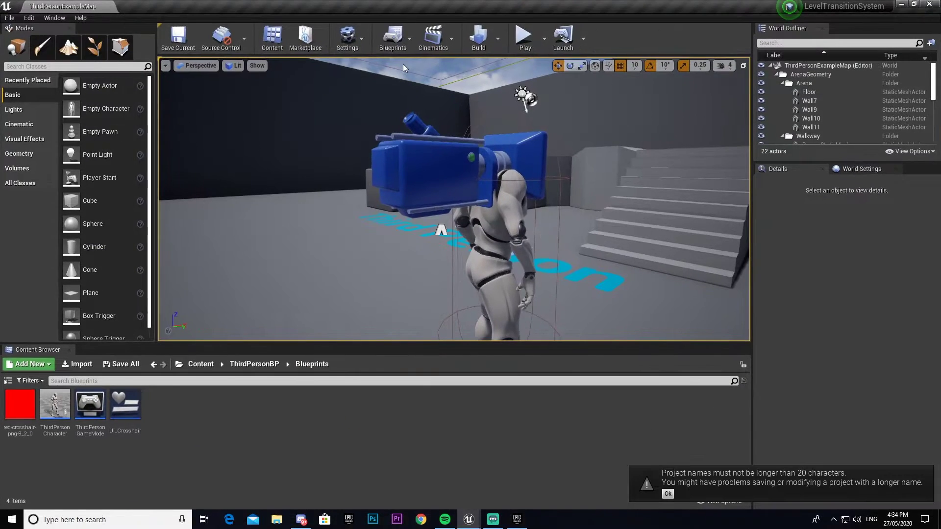
{"action": "key", "text": "s"}
{"action": "right_click_drag", "start_coordinate": [462, 263], "coordinate": [509, 260]}
{"action": "key", "text": "a"}
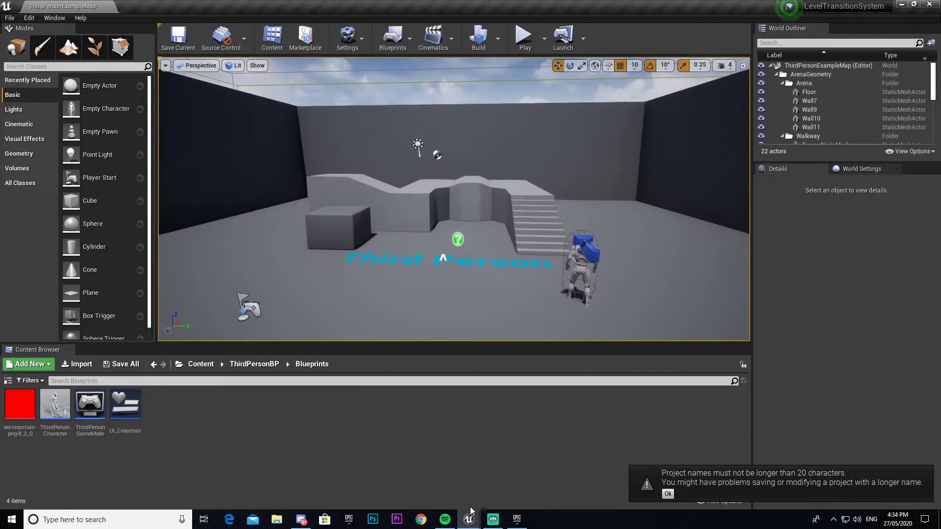
{"action": "left_click", "coordinate": [469, 519]}
{"action": "left_click", "coordinate": [436, 443]}
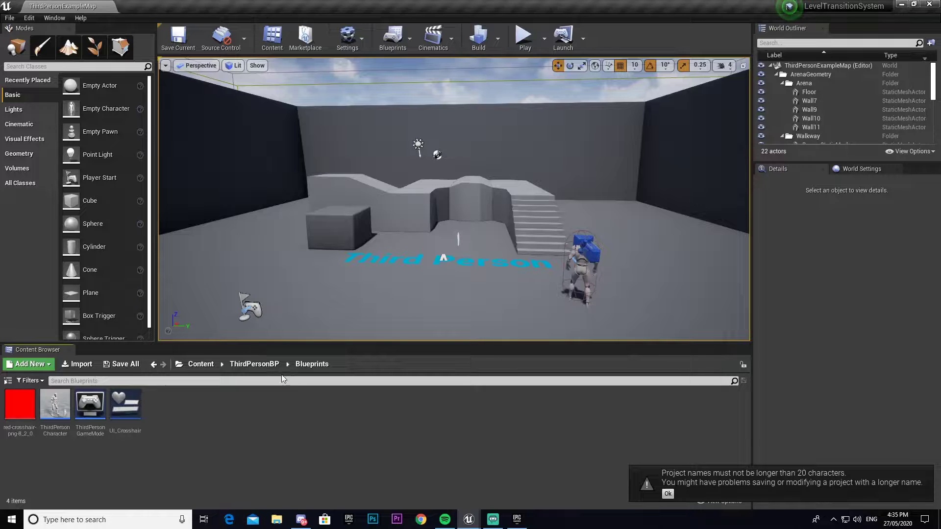
Create a new folder named Teleporter inside the ThirdPersonBP Blueprints folder.
{"action": "left_click", "coordinate": [267, 367]}
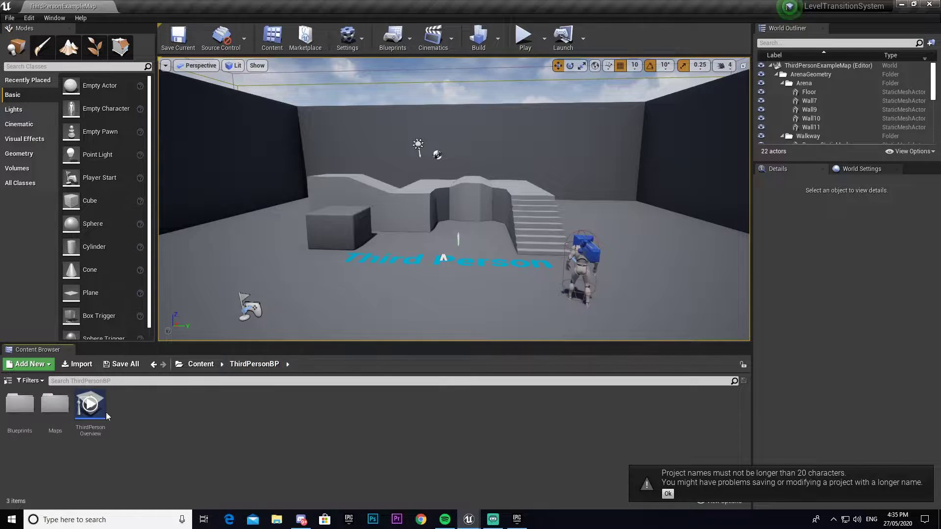
{"action": "double_click", "coordinate": [20, 409]}
{"action": "right_click", "coordinate": [193, 420]}
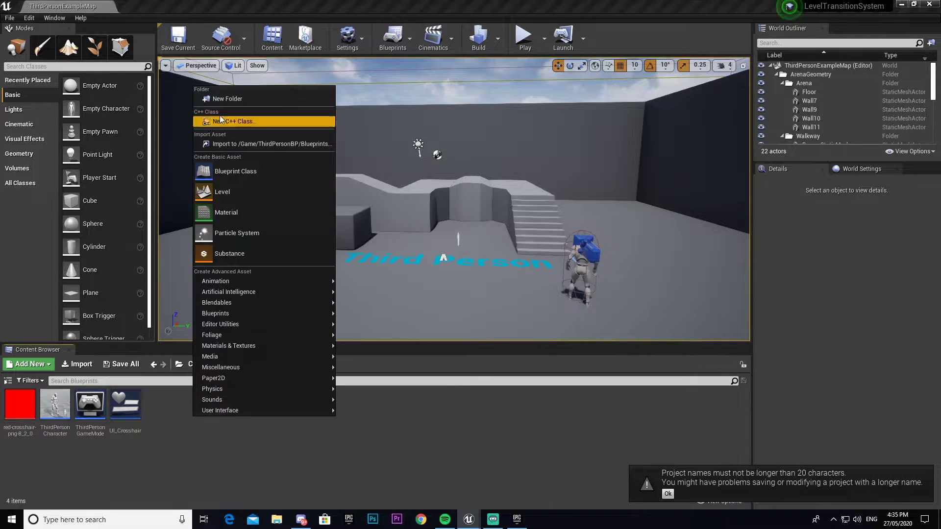
{"action": "left_click", "coordinate": [218, 100]}
{"action": "type", "text": "Telke"}
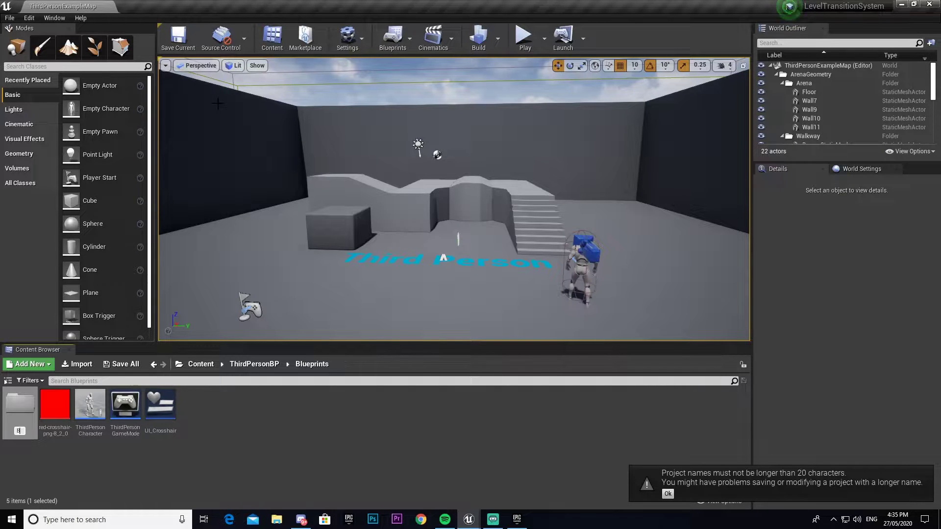
{"action": "key", "text": "BackSpace"}
{"action": "key", "text": "BackSpace"}
{"action": "type", "text": "eporter"}
{"action": "key", "text": "Return"}
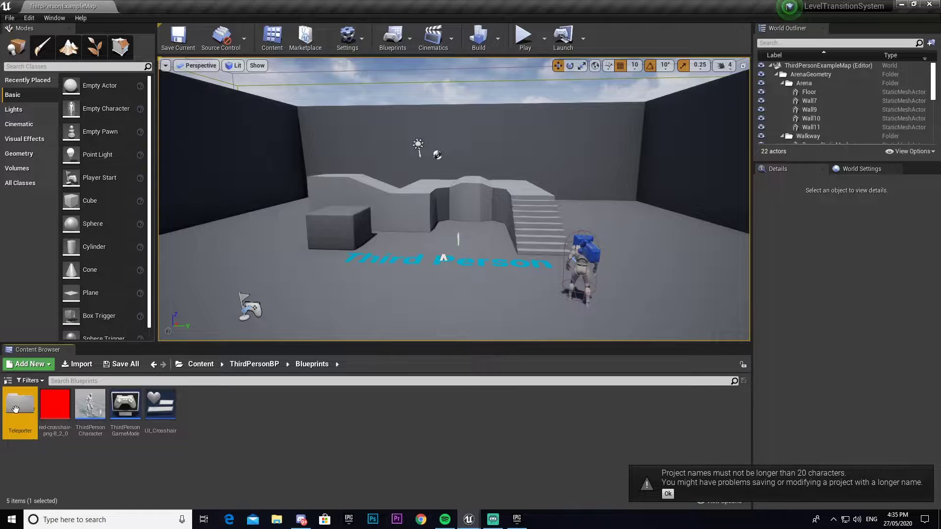
Create an Actor blueprint class named BP_Teleporter inside the Teleporter folder.
{"action": "double_click", "coordinate": [16, 409]}
{"action": "right_click", "coordinate": [57, 415]}
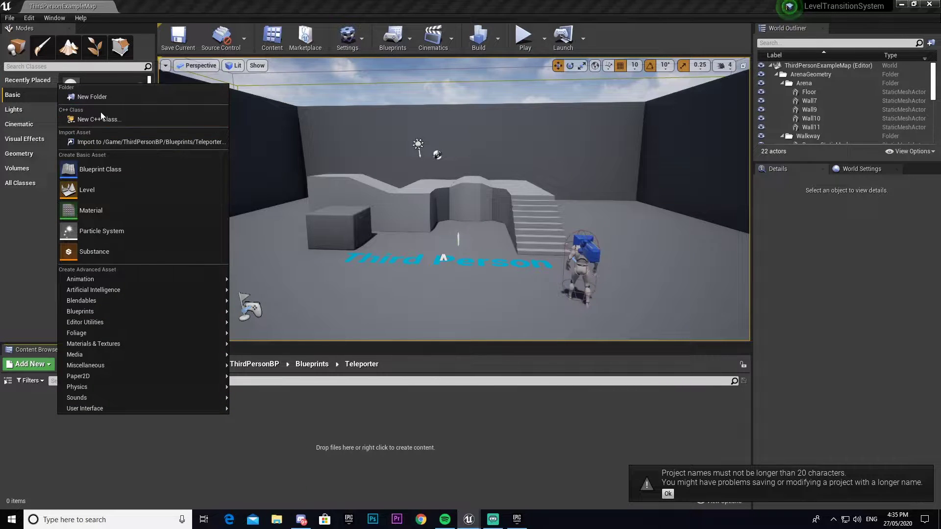
{"action": "left_click", "coordinate": [113, 164]}
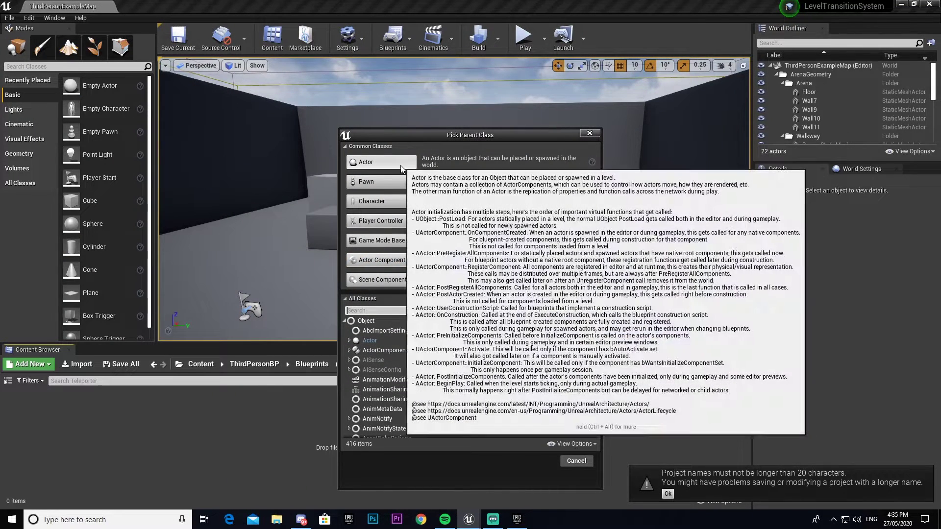
{"action": "left_click", "coordinate": [380, 162]}
{"action": "type", "text": "BP_Teleporter"}
{"action": "key", "text": "Return"}
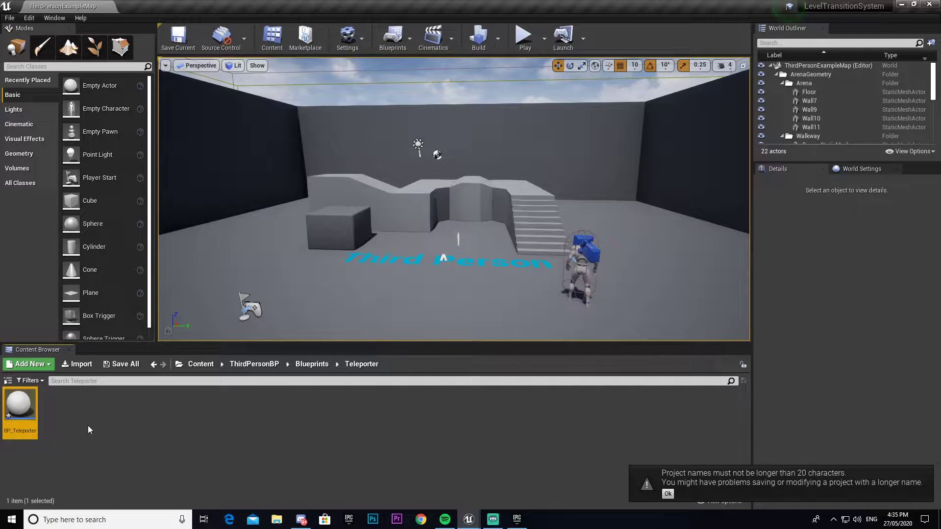
Open the BP_Teleporter blueprint, dock its editor beside the level editor and show its viewport.
{"action": "double_click", "coordinate": [34, 402]}
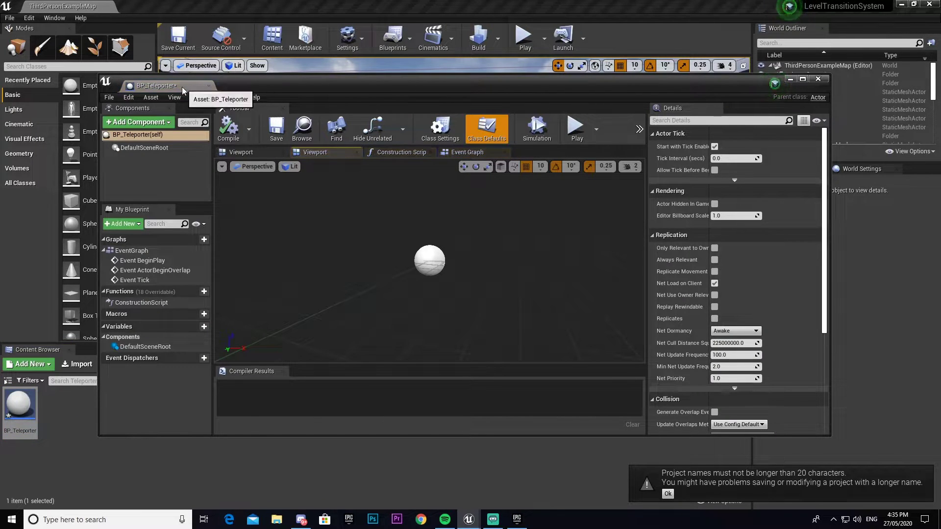
{"action": "left_click_drag", "start_coordinate": [183, 87], "coordinate": [176, 4]}
{"action": "left_click", "coordinate": [181, 74]}
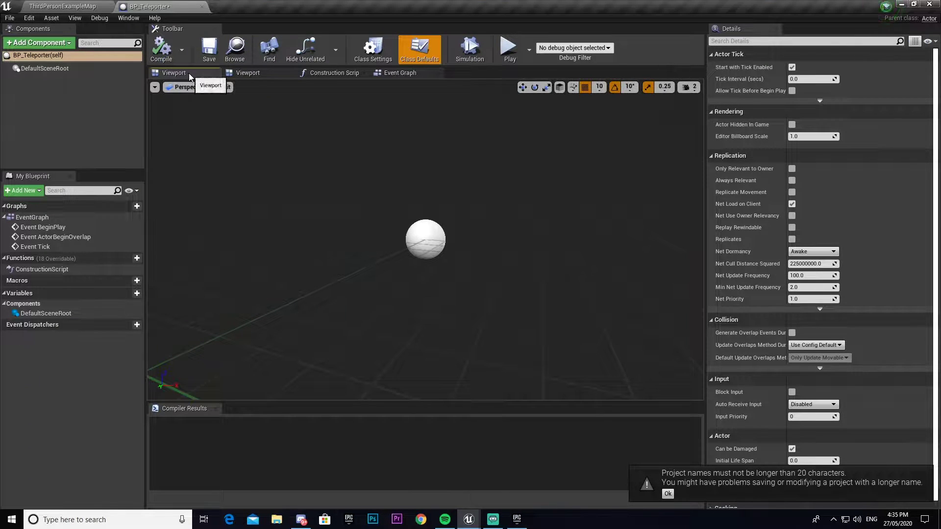
Add a Cylinder component to the BP_Teleporter blueprint.
{"action": "left_click", "coordinate": [47, 43]}
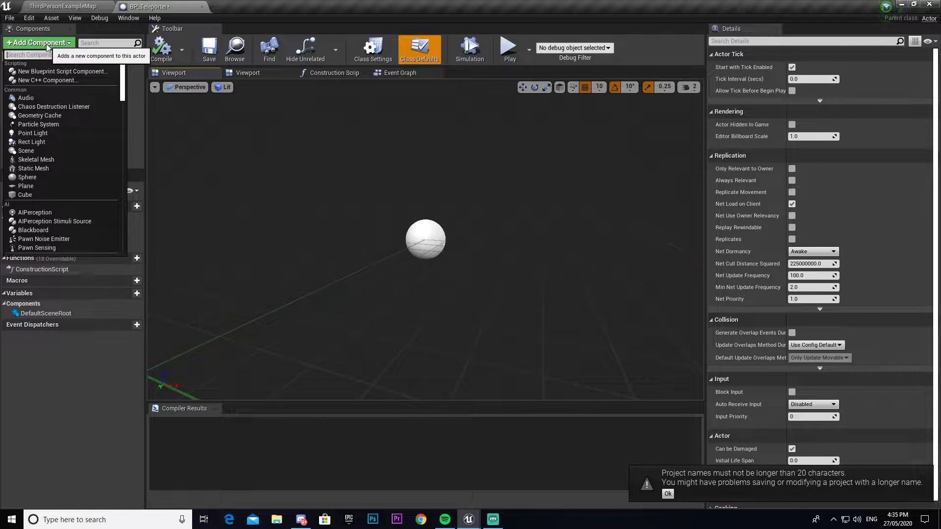
{"action": "type", "text": "cy"}
{"action": "key", "text": "Return"}
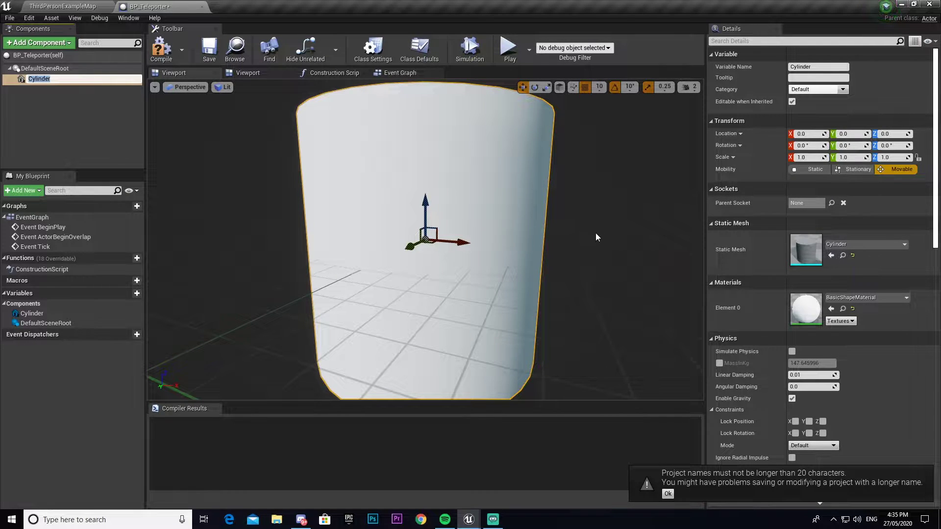
Flatten the cylinder into a thin disc by setting its Z scale to 0.1.
{"action": "scroll", "coordinate": [591, 239], "scroll_direction": "down", "scroll_amount": 3}
{"action": "left_click", "coordinate": [896, 157]}
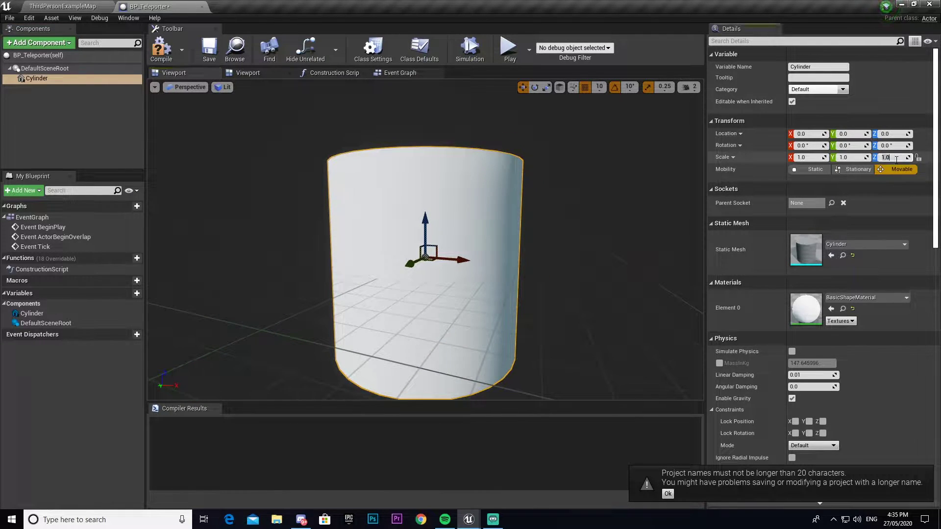
{"action": "type", "text": "0.2"}
{"action": "key", "text": "Return"}
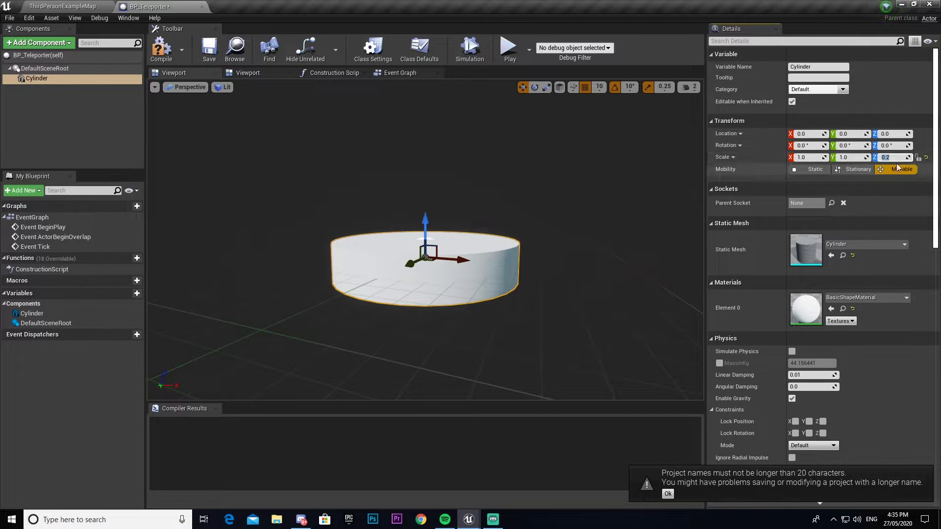
{"action": "right_click_drag", "start_coordinate": [619, 206], "coordinate": [556, 196]}
{"action": "left_click", "coordinate": [892, 159]}
{"action": "type", "text": "0.1"}
{"action": "key", "text": "Return"}
{"action": "scroll", "coordinate": [361, 176], "scroll_direction": "down", "scroll_amount": 3}
{"action": "left_click", "coordinate": [57, 91]}
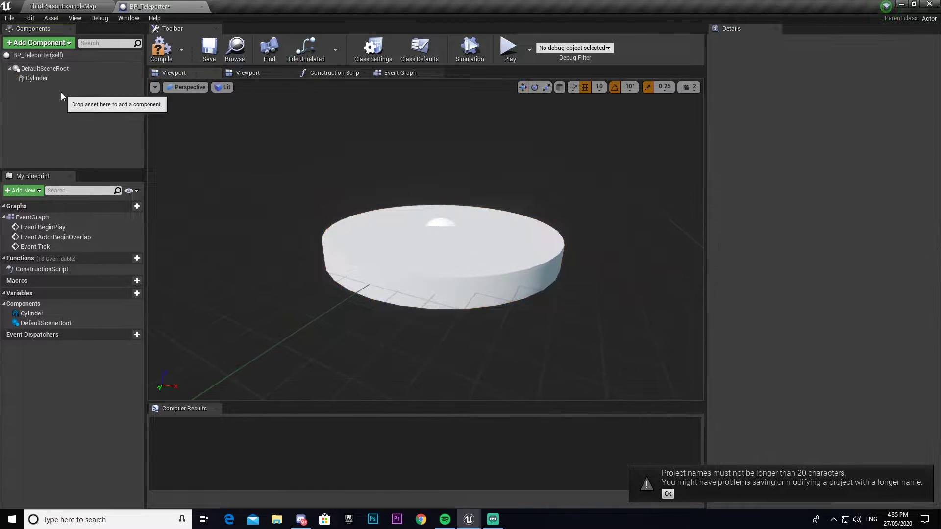
Add a Sphere Collision component to the teleporter blueprint and name it r.
{"action": "left_click", "coordinate": [31, 43]}
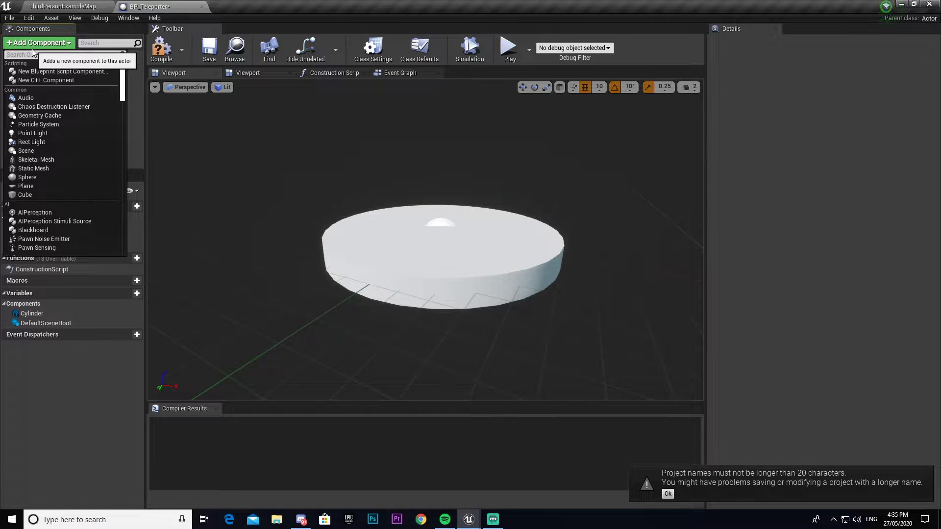
{"action": "type", "text": "cys"}
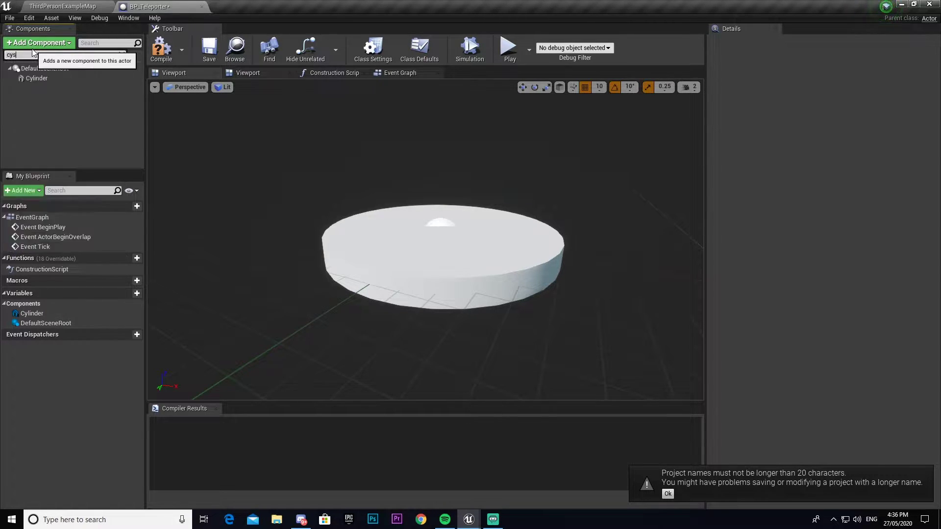
{"action": "key", "text": "BackSpace"}
{"action": "key", "text": "BackSpace"}
{"action": "type", "text": "sph"}
{"action": "key", "text": "Down"}
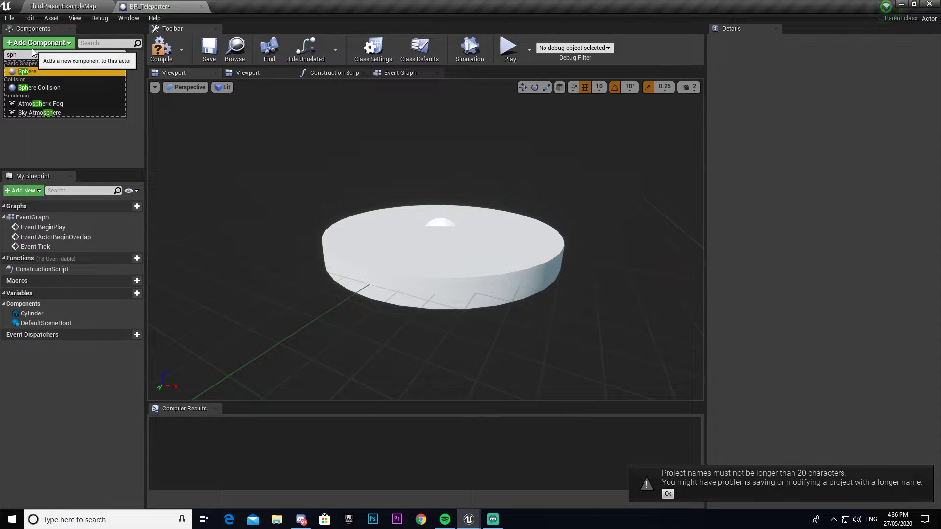
{"action": "key", "text": "Return"}
{"action": "type", "text": "f"}
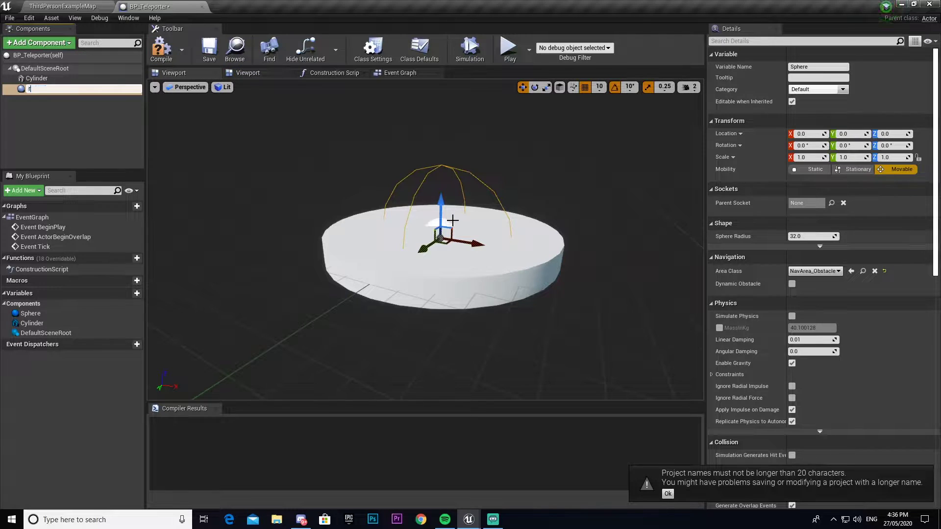
{"action": "key", "text": "Return"}
Scale the collision sphere to 1.75 in X and Y and 10.75 in Z, and raise it to a Z location of 30.
{"action": "key", "text": "r"}
{"action": "left_click_drag", "start_coordinate": [441, 239], "coordinate": [441, 123]}
{"action": "right_click_drag", "start_coordinate": [482, 274], "coordinate": [483, 255]}
{"action": "left_click_drag", "start_coordinate": [891, 157], "coordinate": [899, 157]}
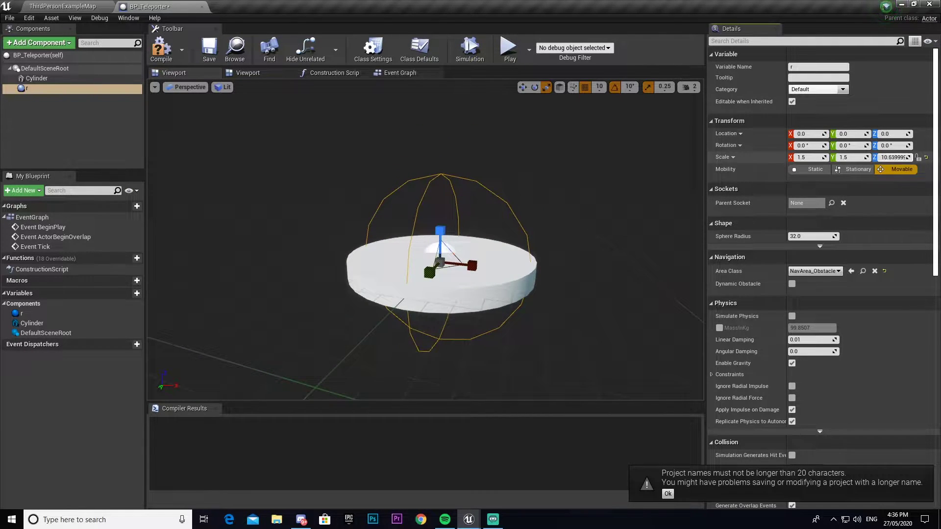
{"action": "key", "text": "ctrl+z"}
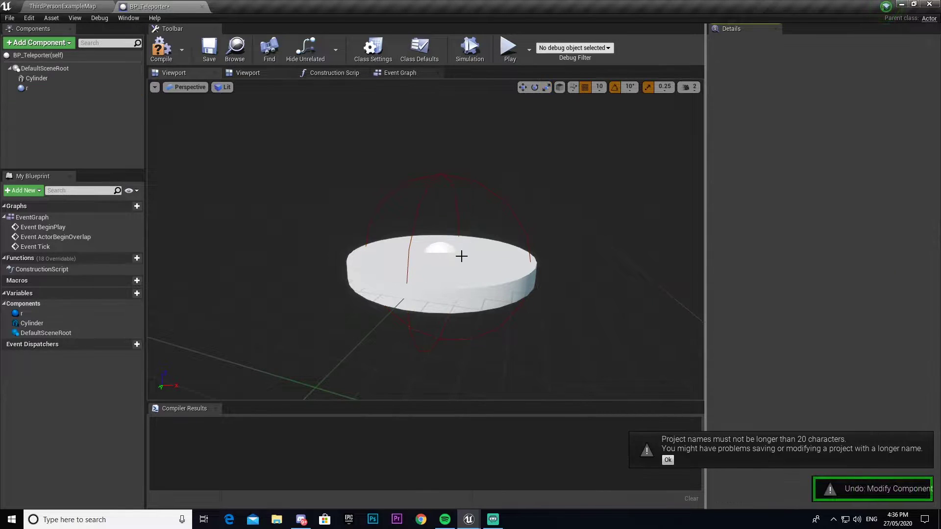
{"action": "left_click", "coordinate": [460, 257]}
{"action": "left_click_drag", "start_coordinate": [441, 265], "coordinate": [454, 253]}
{"action": "right_click_drag", "start_coordinate": [453, 252], "coordinate": [416, 299]}
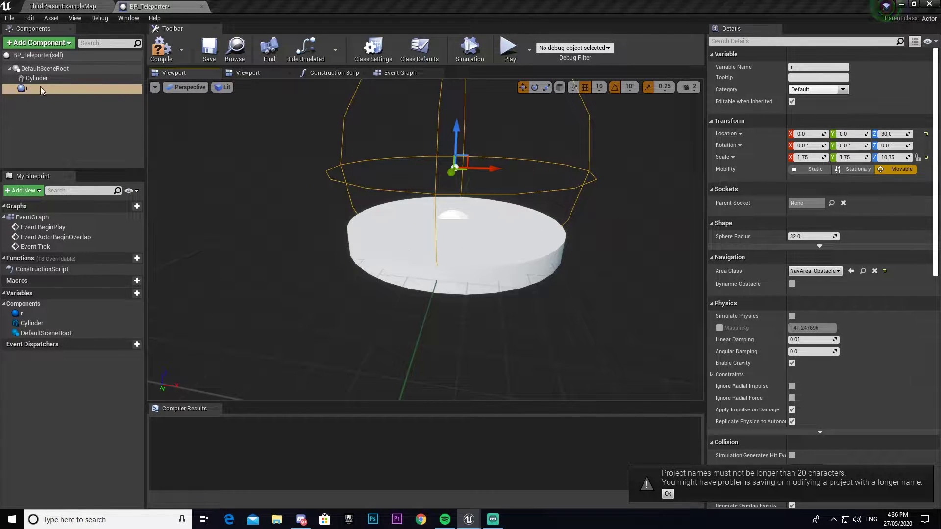
Set the collision sphere's Collision Presets to Trigger and compile the blueprint.
{"action": "scroll", "coordinate": [853, 343], "scroll_direction": "down", "scroll_amount": 5}
{"action": "left_click", "coordinate": [837, 390]}
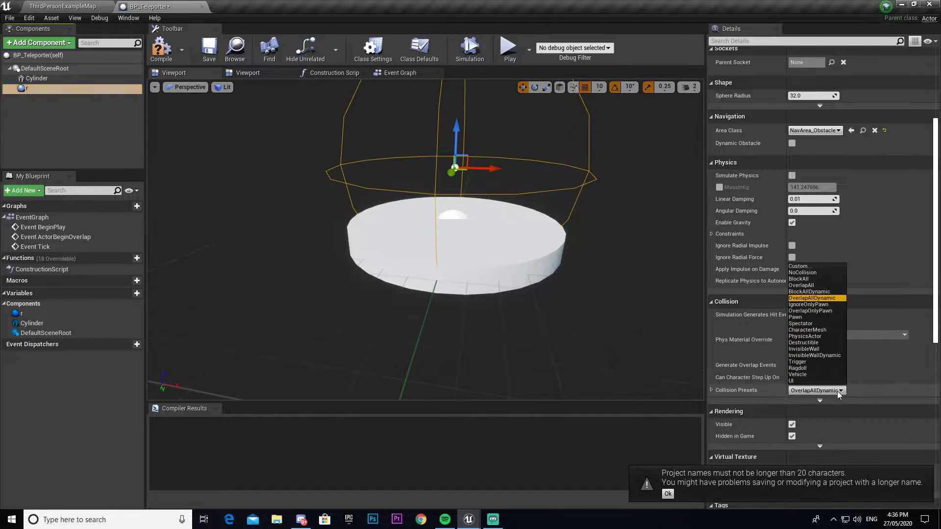
{"action": "left_click", "coordinate": [817, 362]}
{"action": "scroll", "coordinate": [863, 402], "scroll_direction": "down", "scroll_amount": 4}
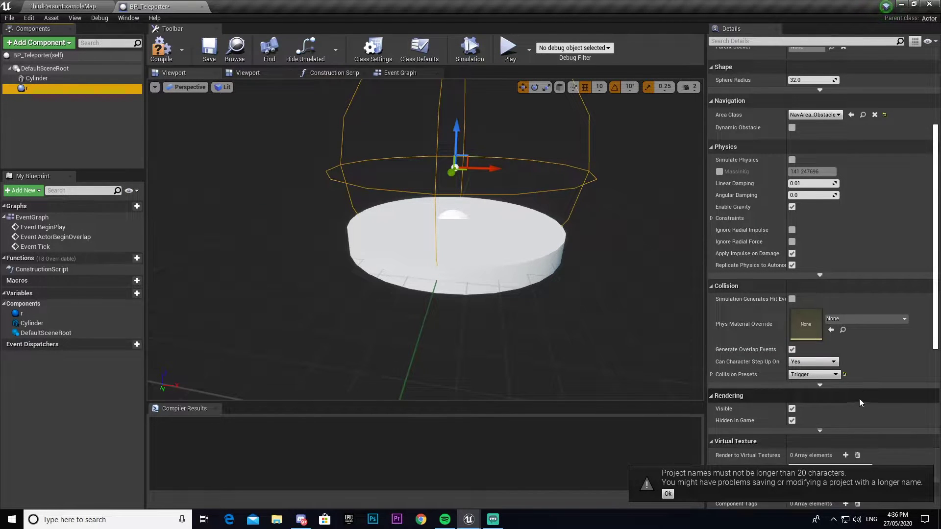
{"action": "left_click", "coordinate": [157, 53]}
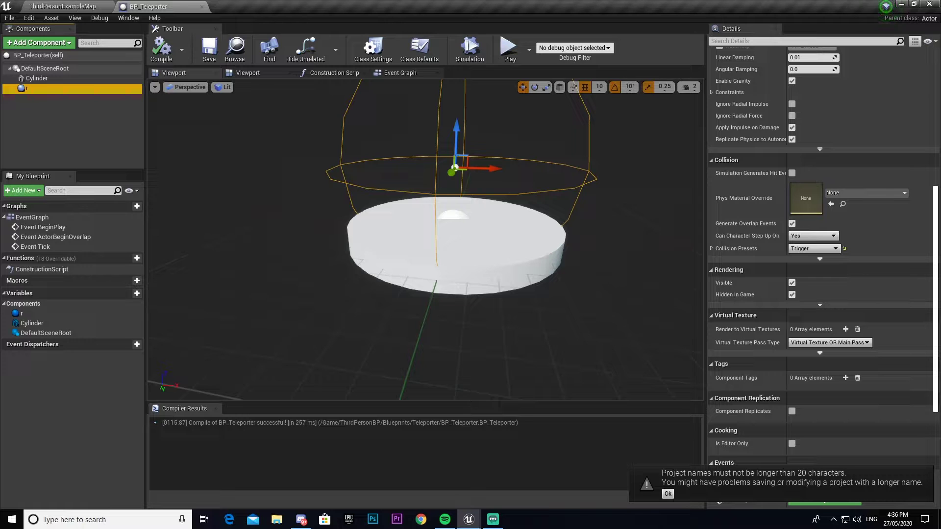
Create a Widget Blueprint named WB_LoadingScreen in the Teleporter folder and open it for editing.
{"action": "left_click", "coordinate": [63, 6]}
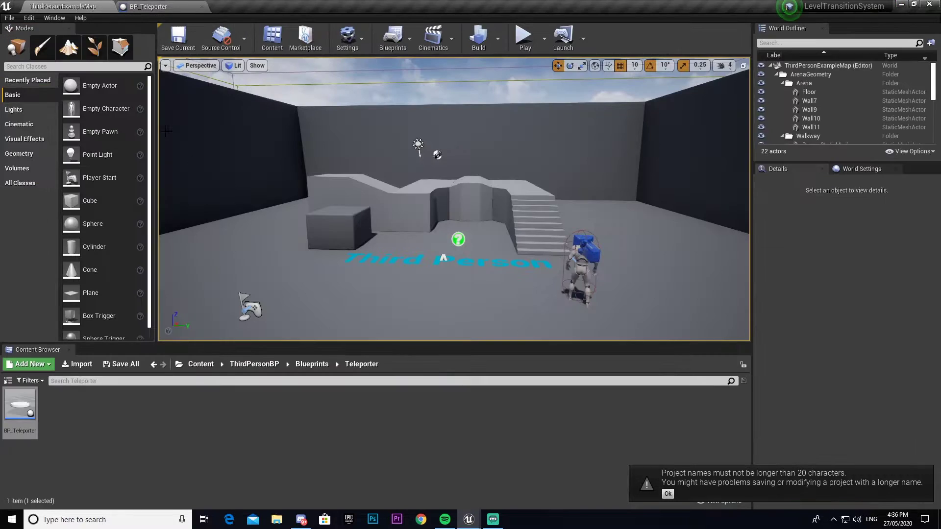
{"action": "left_click", "coordinate": [96, 419]}
{"action": "right_click", "coordinate": [76, 410]}
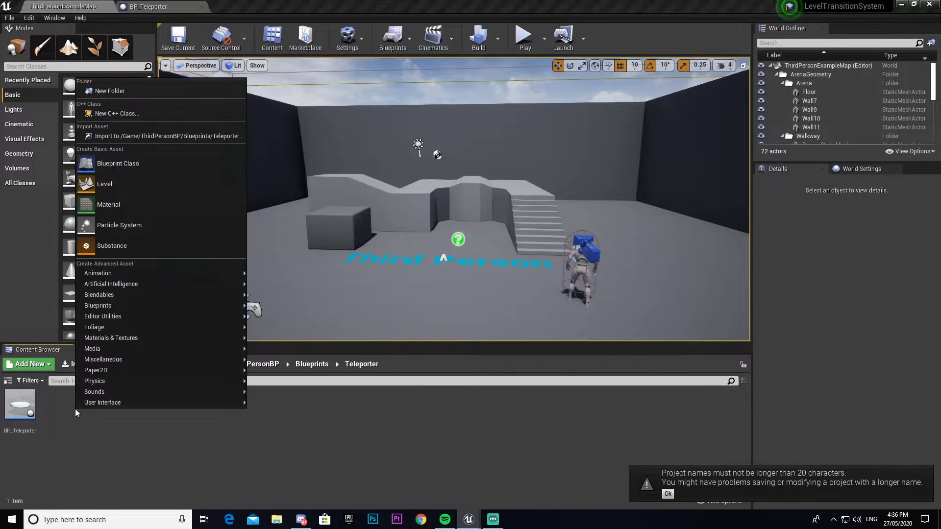
{"action": "mouse_move", "coordinate": [165, 401]}
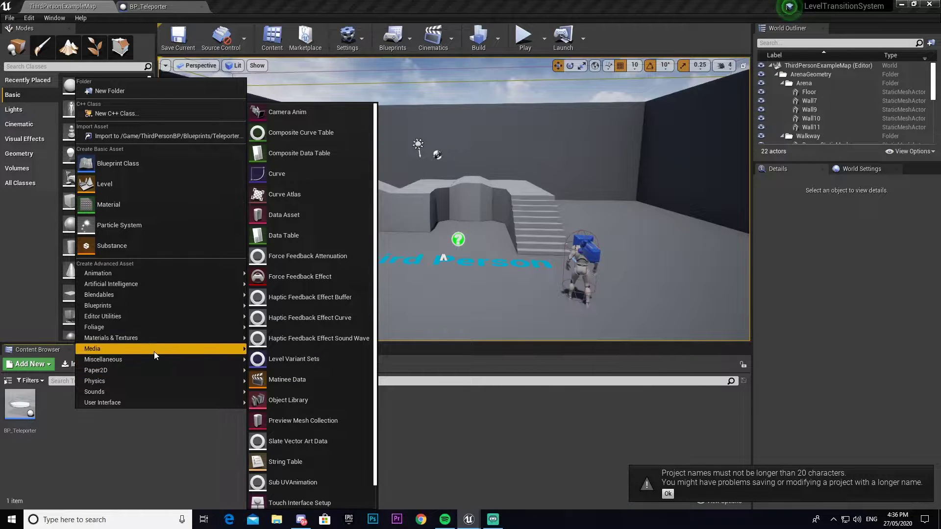
{"action": "mouse_move", "coordinate": [153, 351]}
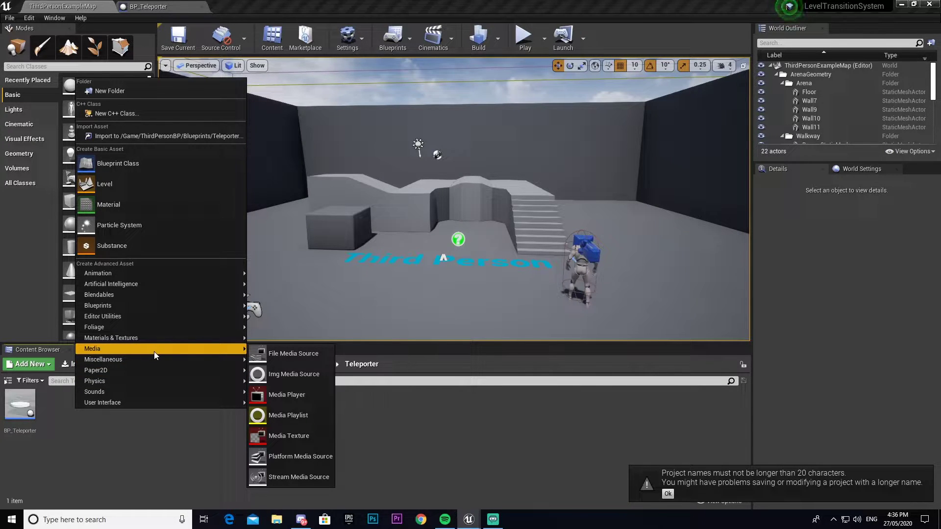
{"action": "mouse_move", "coordinate": [227, 405]}
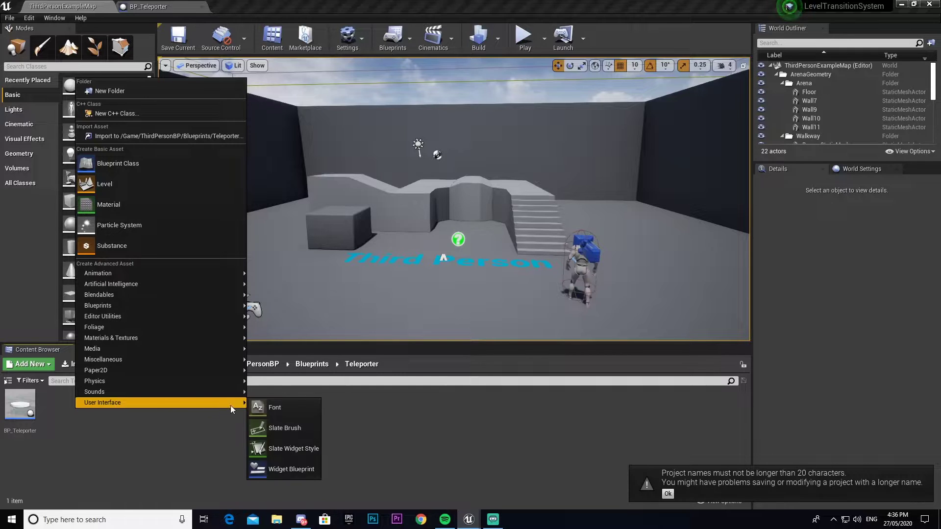
{"action": "left_click", "coordinate": [299, 470]}
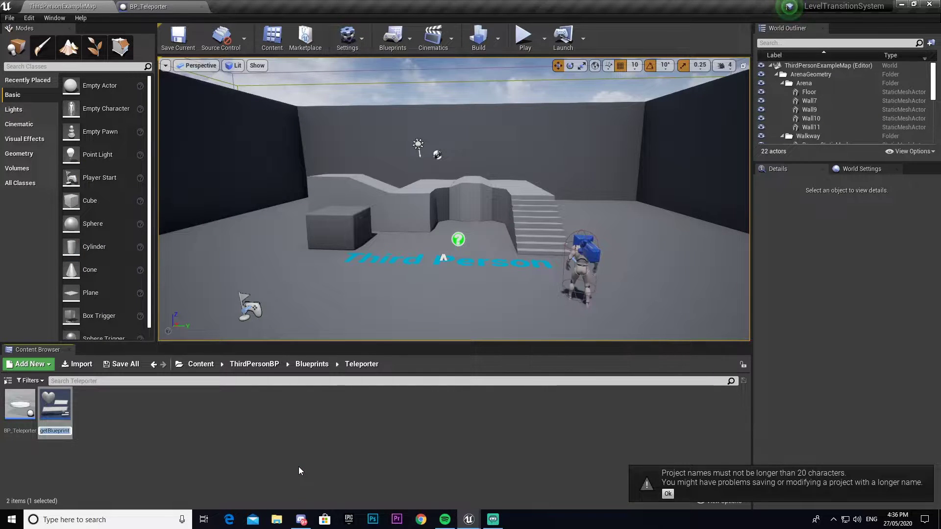
{"action": "type", "text": "WB_LoadingScreen"}
{"action": "key", "text": "Return"}
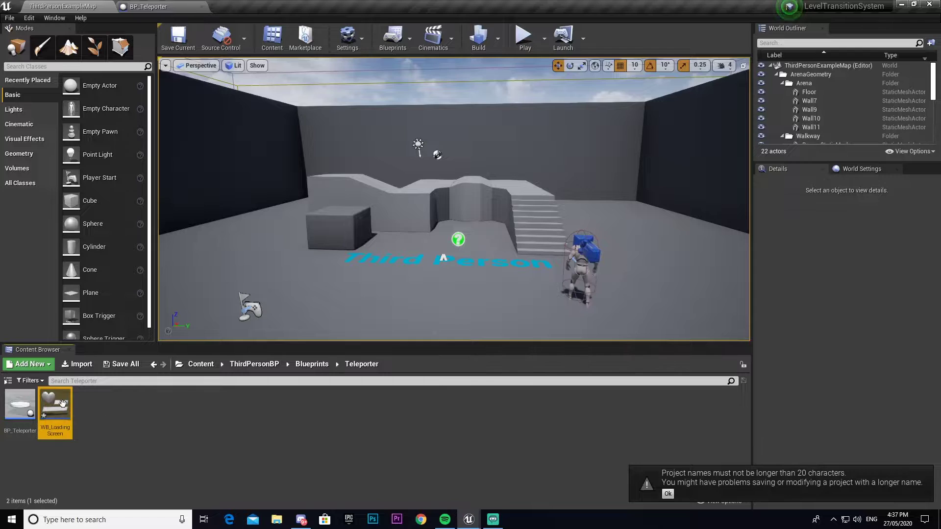
{"action": "double_click", "coordinate": [62, 406]}
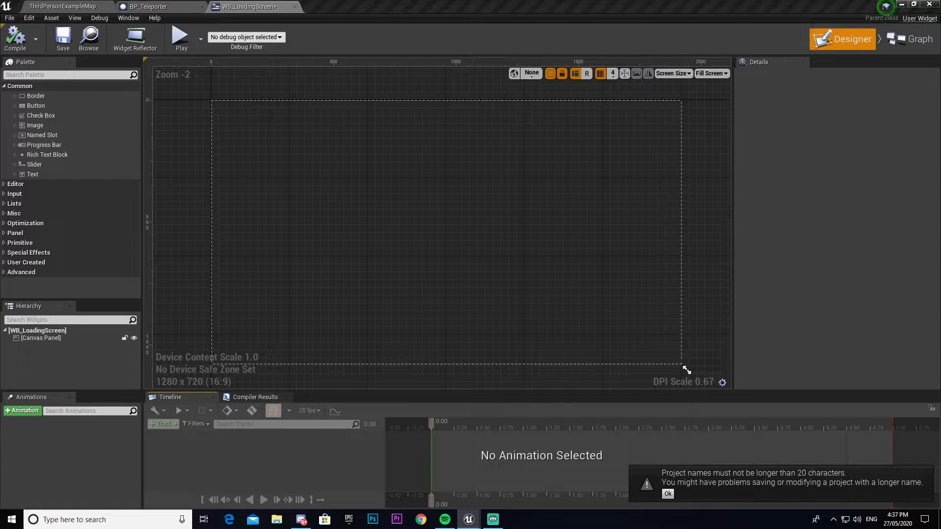
{"action": "left_click", "coordinate": [52, 74]}
{"action": "type", "text": "back"}
{"action": "key", "text": "BackSpace"}
{"action": "key", "text": "BackSpace"}
{"action": "key", "text": "BackSpace"}
{"action": "key", "text": "BackSpace"}
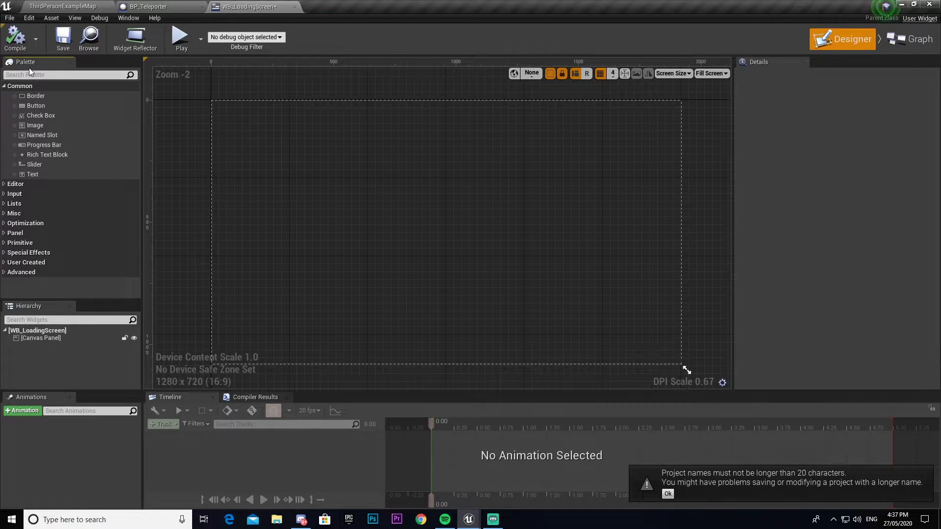
Search the widget palette for "ima" and add an Image widget under the Canvas Panel.
{"action": "left_click", "coordinate": [40, 77]}
{"action": "type", "text": "ima"}
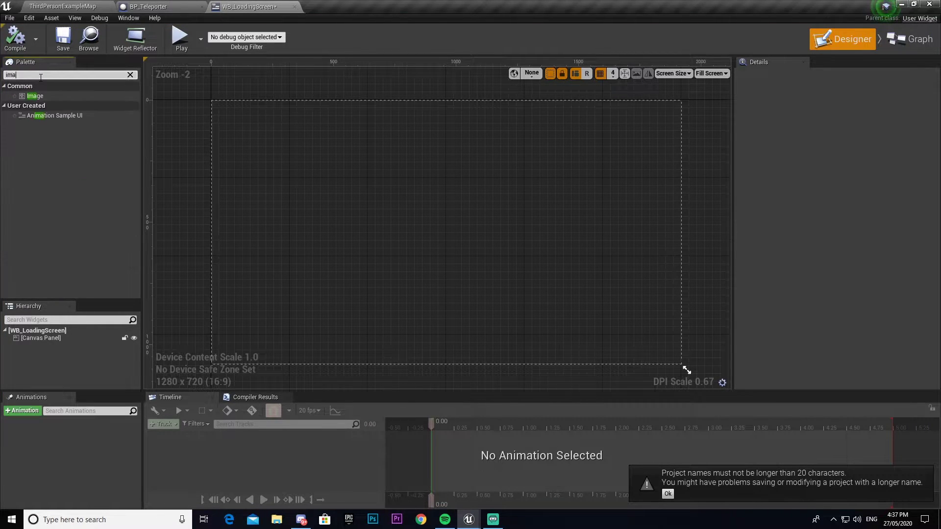
{"action": "left_click_drag", "start_coordinate": [34, 96], "coordinate": [34, 342]}
{"action": "left_click", "coordinate": [40, 345]}
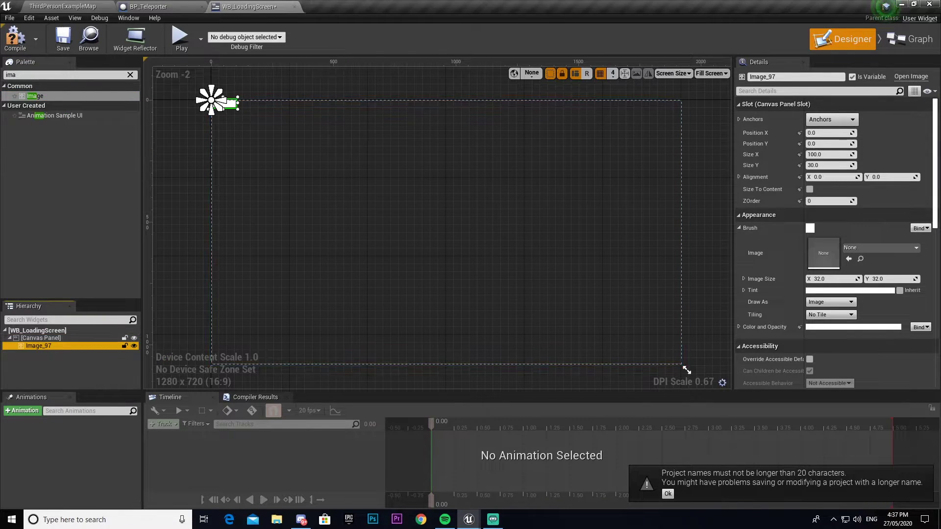
Size the image to 1920 in X and 1080 in Y, leaving Size To Content off.
{"action": "left_click", "coordinate": [809, 189]}
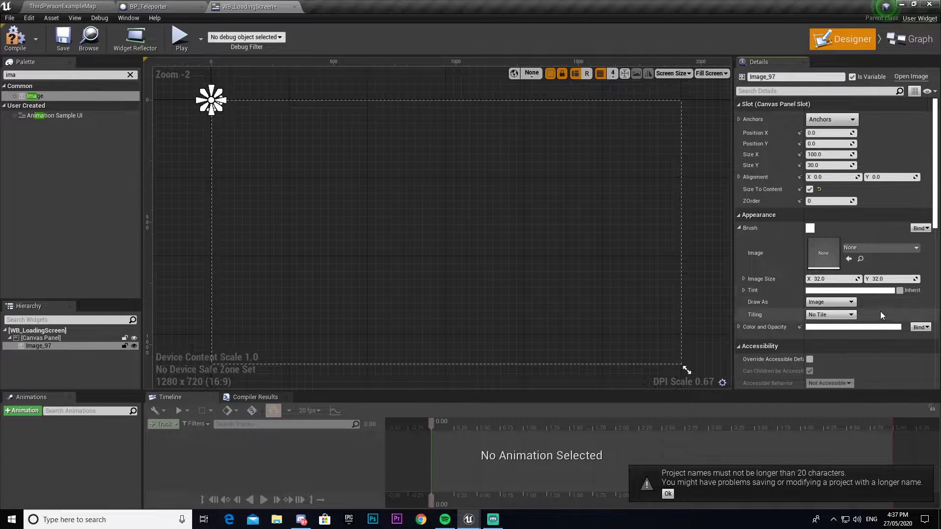
{"action": "left_click", "coordinate": [829, 278]}
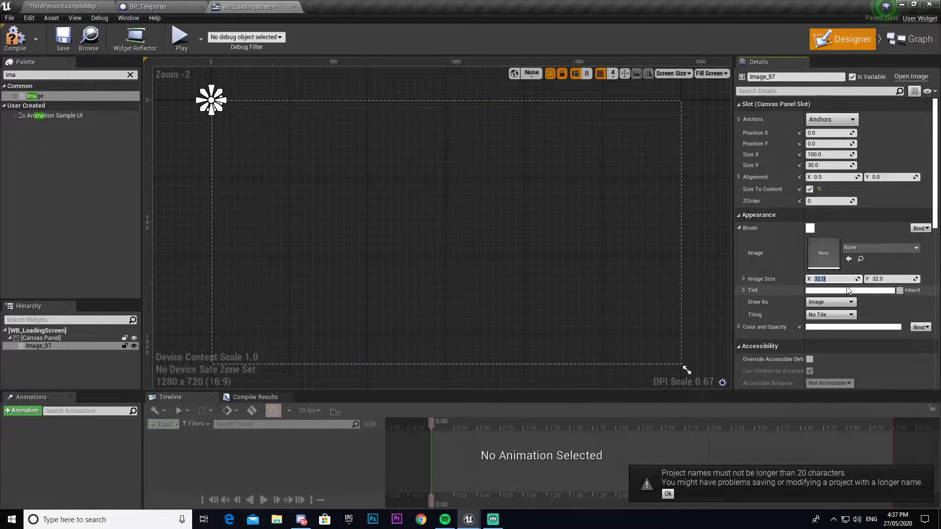
{"action": "left_click", "coordinate": [856, 278]}
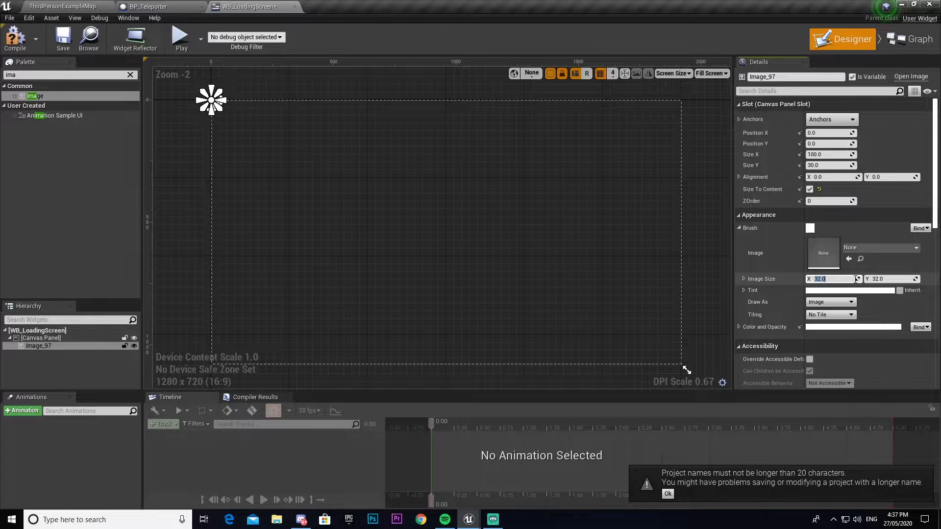
{"action": "left_click", "coordinate": [831, 154]}
{"action": "type", "text": "1920"}
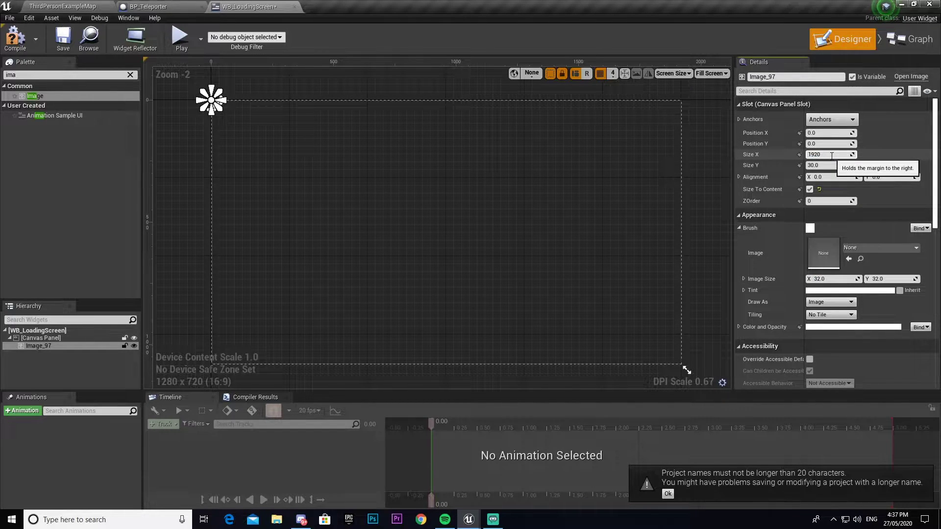
{"action": "left_click", "coordinate": [825, 165]}
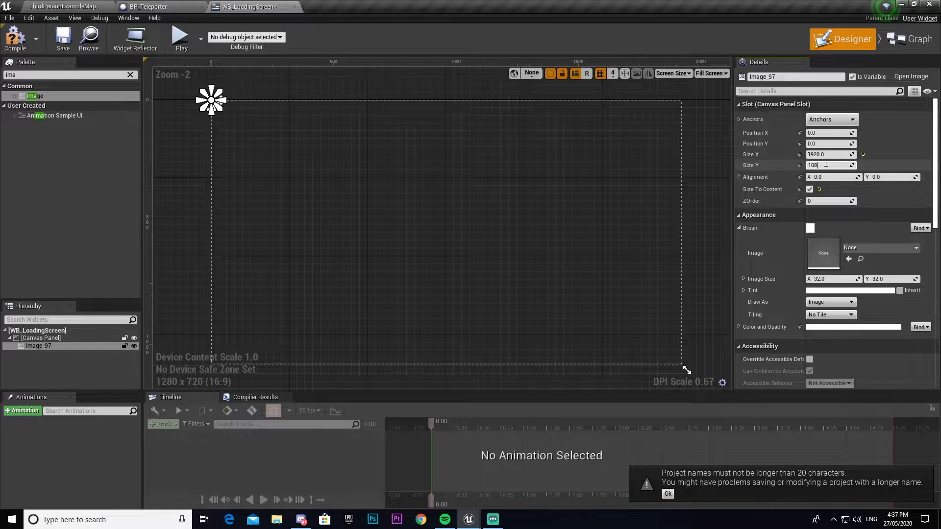
{"action": "type", "text": "1080"}
{"action": "key", "text": "Return"}
{"action": "left_click", "coordinate": [809, 189]}
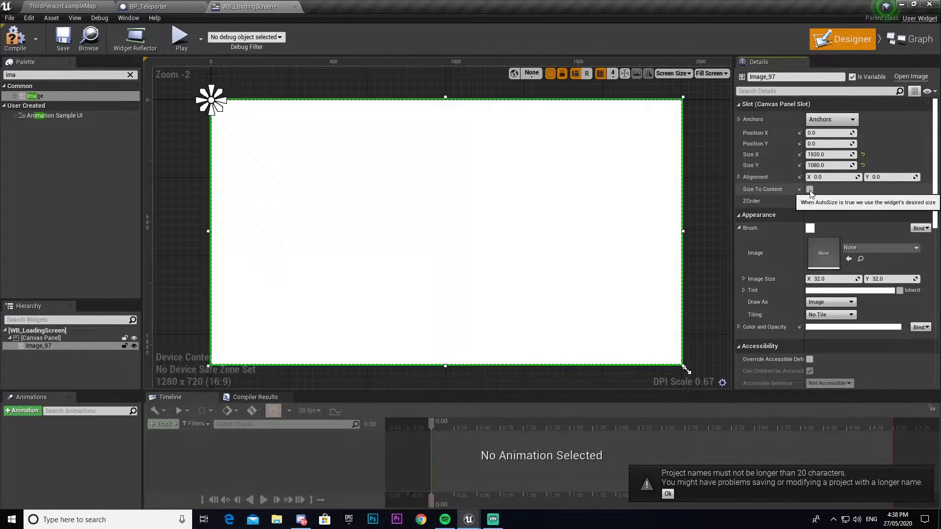
{"action": "left_click", "coordinate": [700, 170]}
Set the image's brush tint to a near-black colour using the sRGB hex value 101010FF.
{"action": "left_click", "coordinate": [550, 199]}
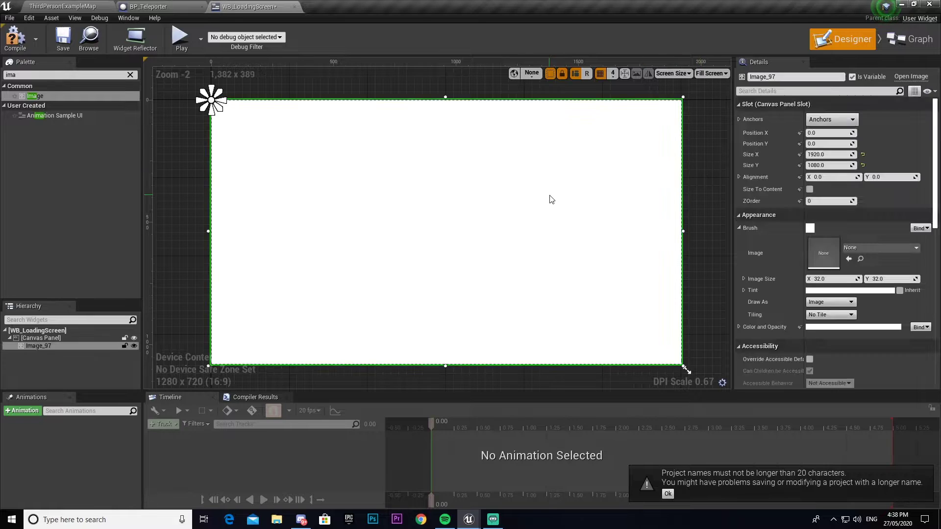
{"action": "scroll", "coordinate": [846, 269], "scroll_direction": "down", "scroll_amount": 3}
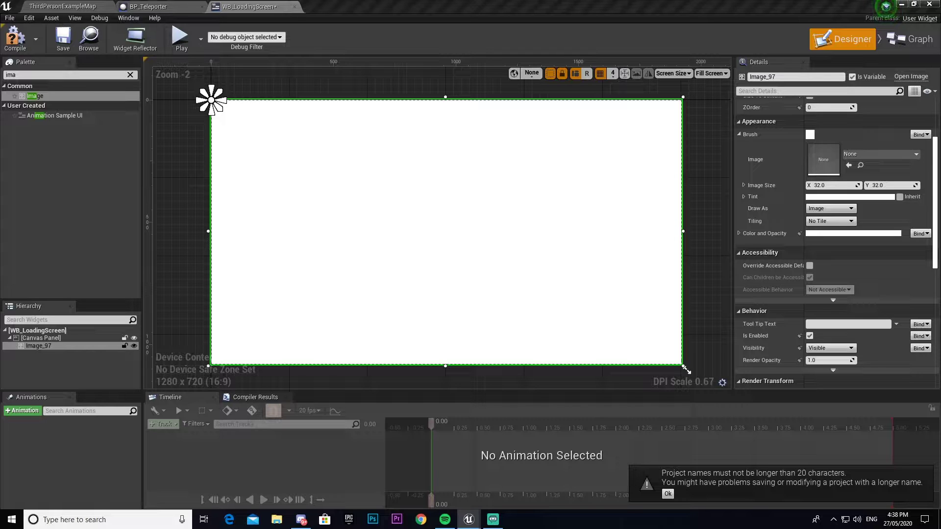
{"action": "left_click", "coordinate": [825, 197]}
{"action": "left_click", "coordinate": [804, 394]}
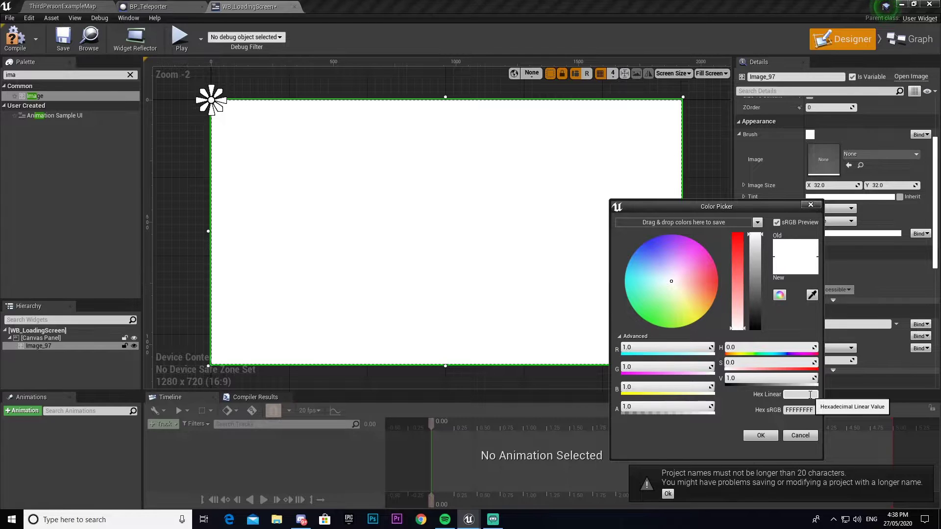
{"action": "type", "text": "010101ff"}
{"action": "key", "text": "Return"}
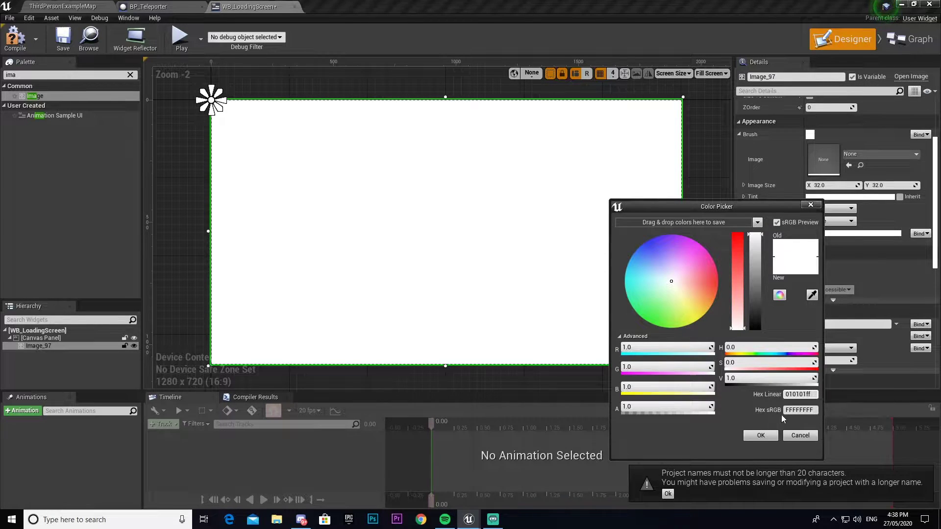
{"action": "left_click_drag", "start_coordinate": [785, 409], "coordinate": [824, 417]}
{"action": "type", "text": "101010ff"}
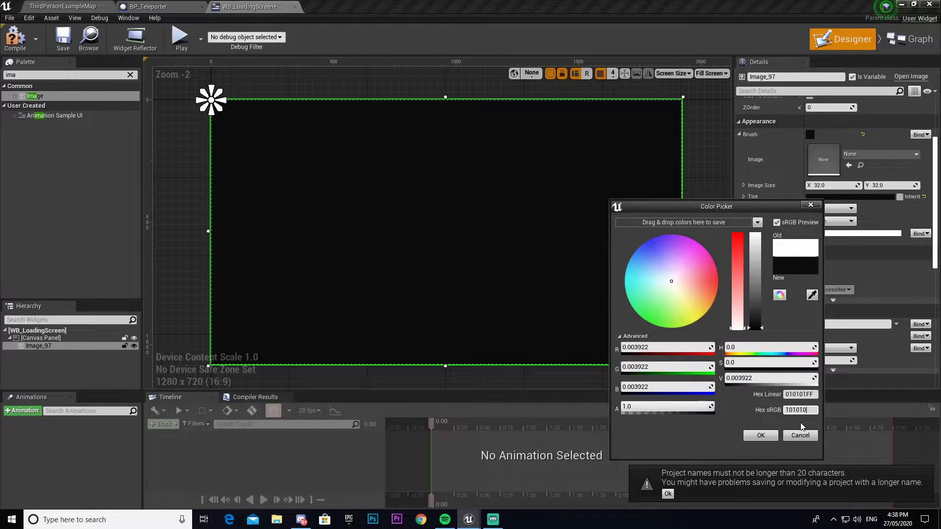
{"action": "left_click", "coordinate": [761, 435]}
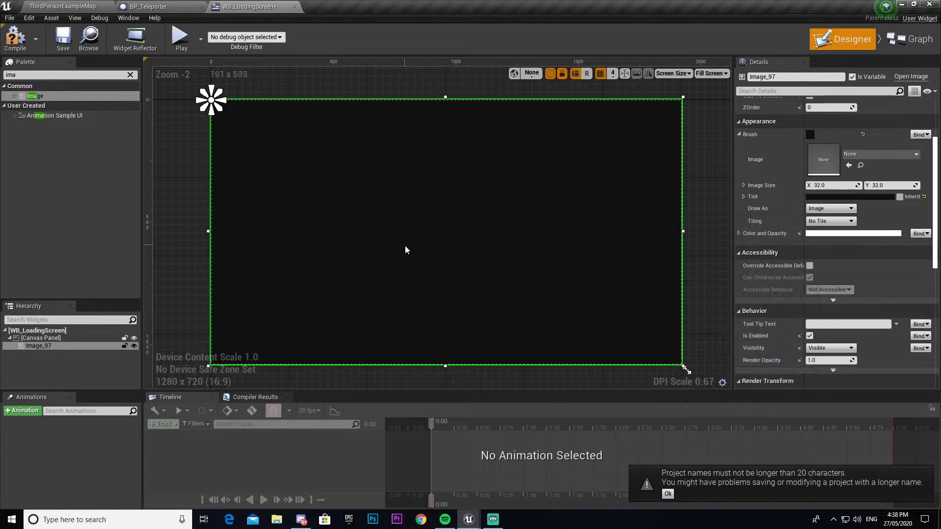
{"action": "left_click", "coordinate": [698, 197]}
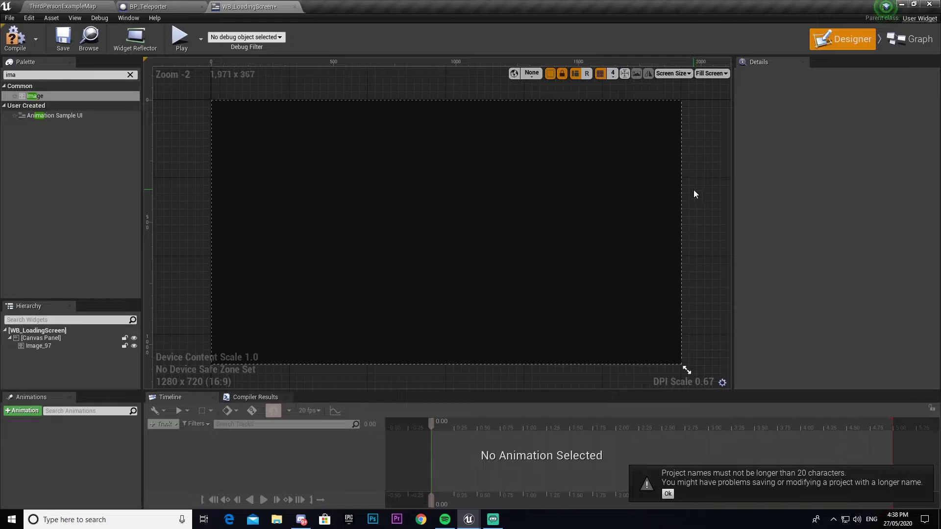
Add a Text widget under the Canvas Panel and set its text to Loading.
{"action": "left_click", "coordinate": [130, 75]}
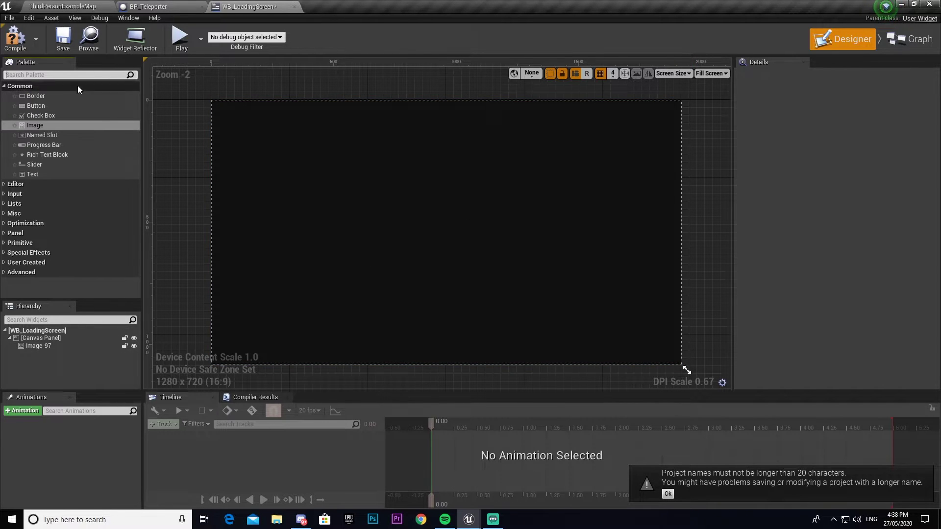
{"action": "left_click_drag", "start_coordinate": [44, 175], "coordinate": [45, 342]}
{"action": "left_click", "coordinate": [60, 354]}
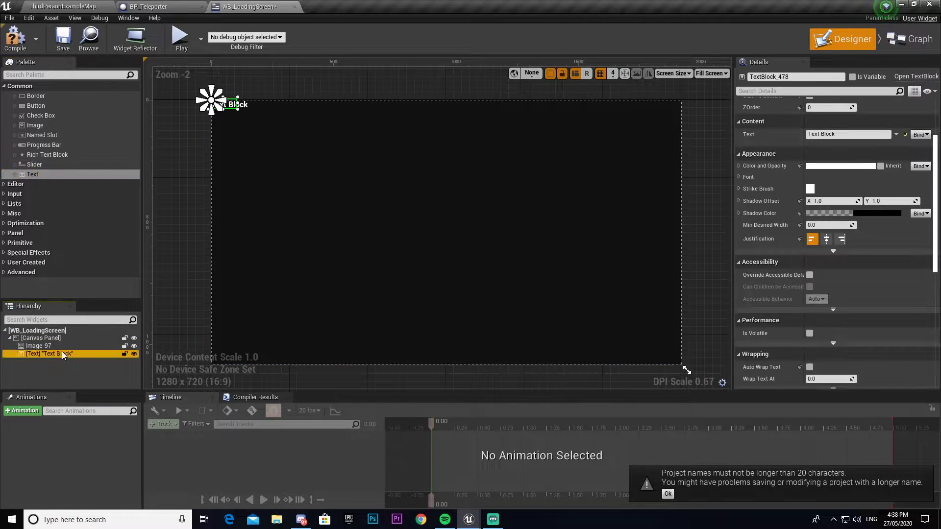
{"action": "left_click", "coordinate": [844, 228]}
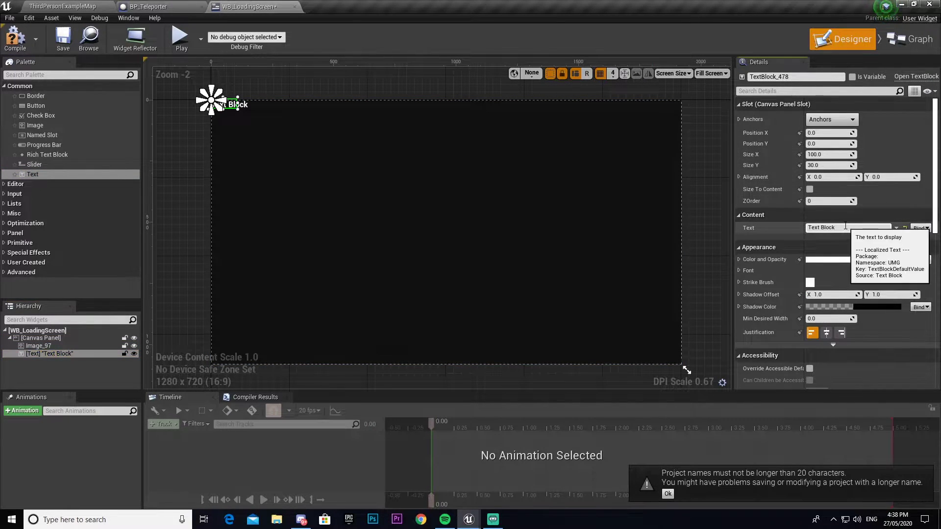
{"action": "type", "text": "Loadi"}
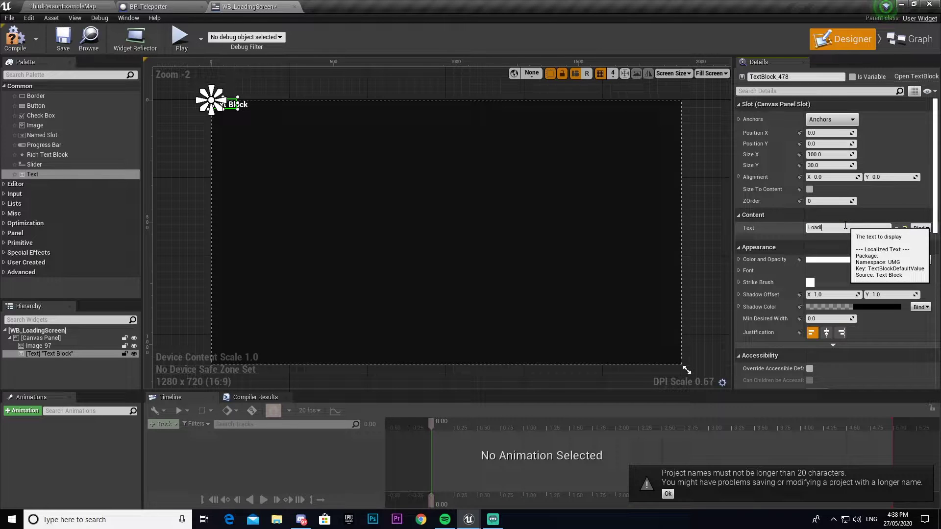
{"action": "type", "text": "ng"}
{"action": "key", "text": "Return"}
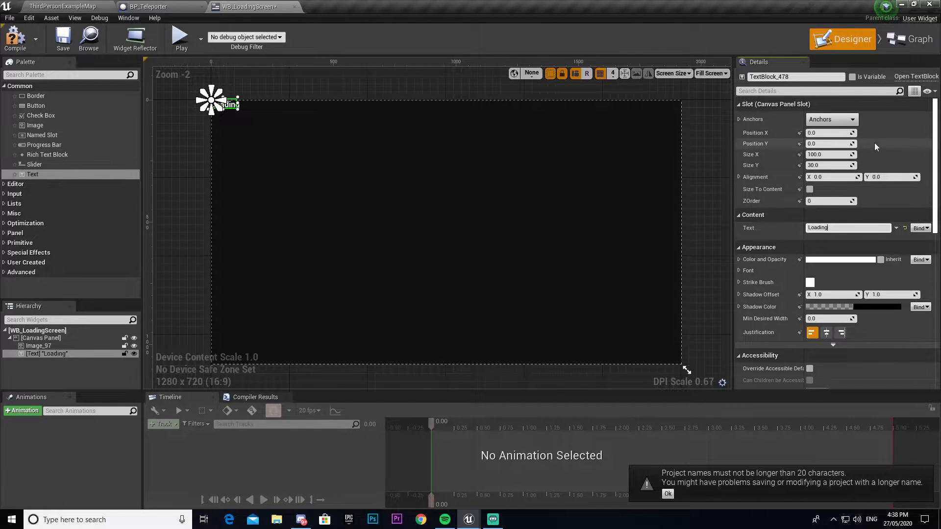
Set the Loading text block's size to 300 in X and 100 in Y.
{"action": "left_click", "coordinate": [834, 154]}
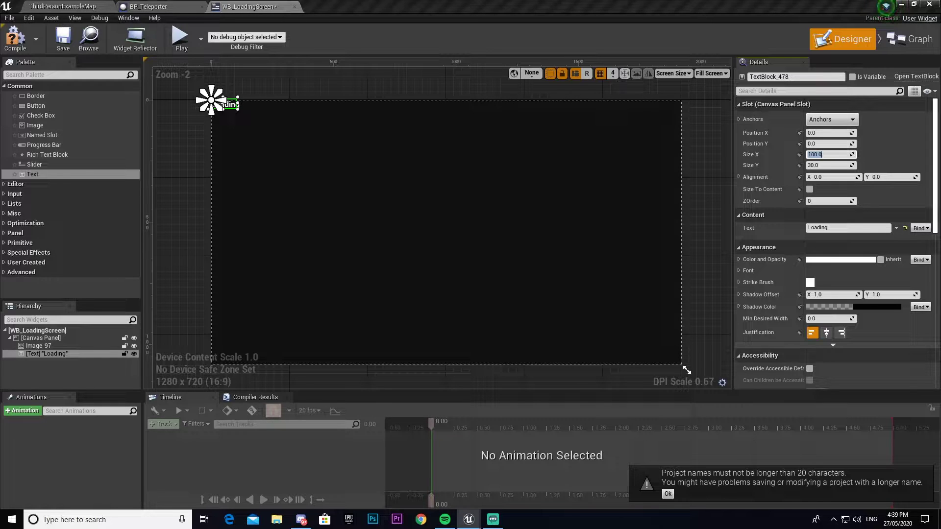
{"action": "left_click", "coordinate": [829, 156]}
{"action": "left_click", "coordinate": [829, 154]}
{"action": "type", "text": "300"}
{"action": "key", "text": "Return"}
{"action": "left_click", "coordinate": [823, 165]}
{"action": "type", "text": "10"}
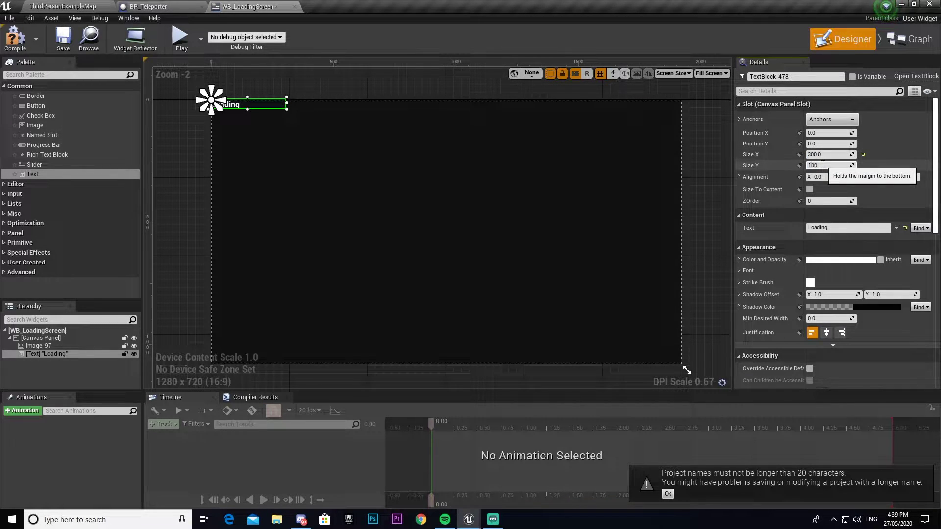
{"action": "key", "text": "Return"}
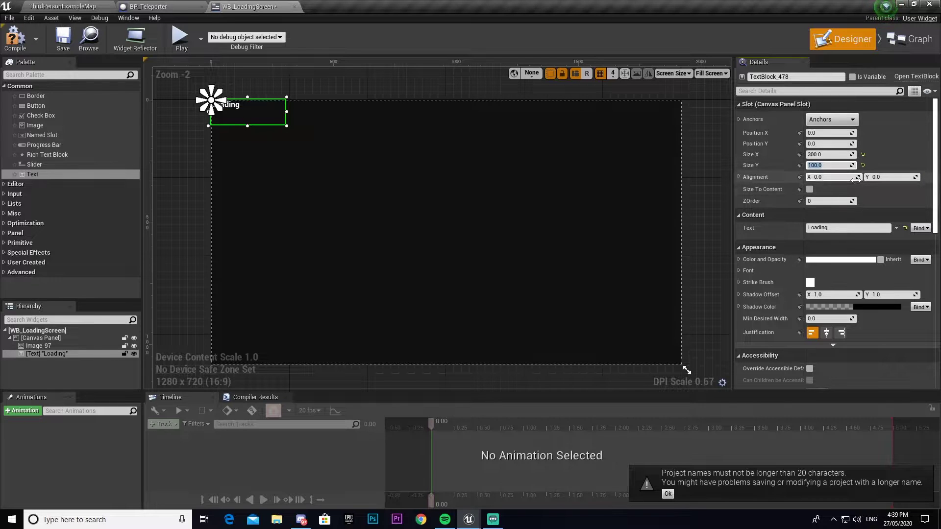
Set the Loading text's font size to 64.
{"action": "scroll", "coordinate": [833, 210], "scroll_direction": "down", "scroll_amount": 4}
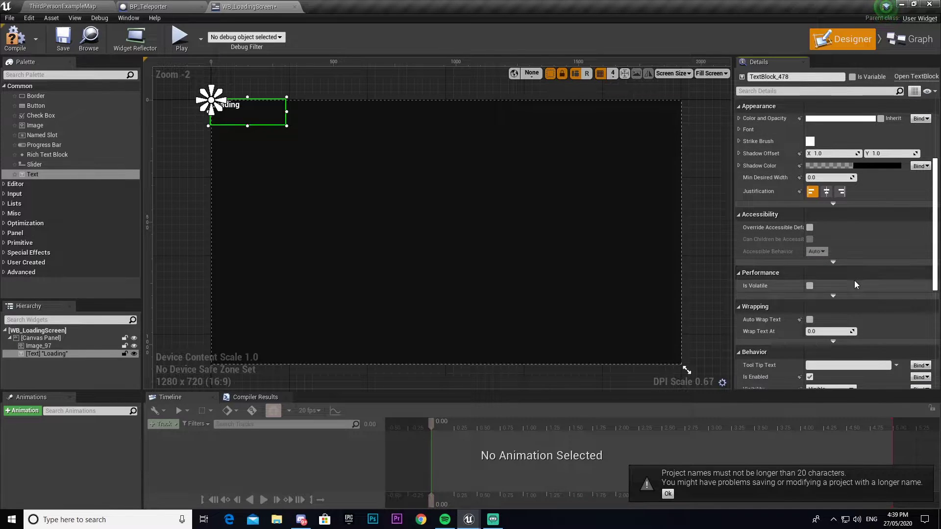
{"action": "scroll", "coordinate": [784, 203], "scroll_direction": "up", "scroll_amount": 2}
{"action": "left_click", "coordinate": [741, 208]}
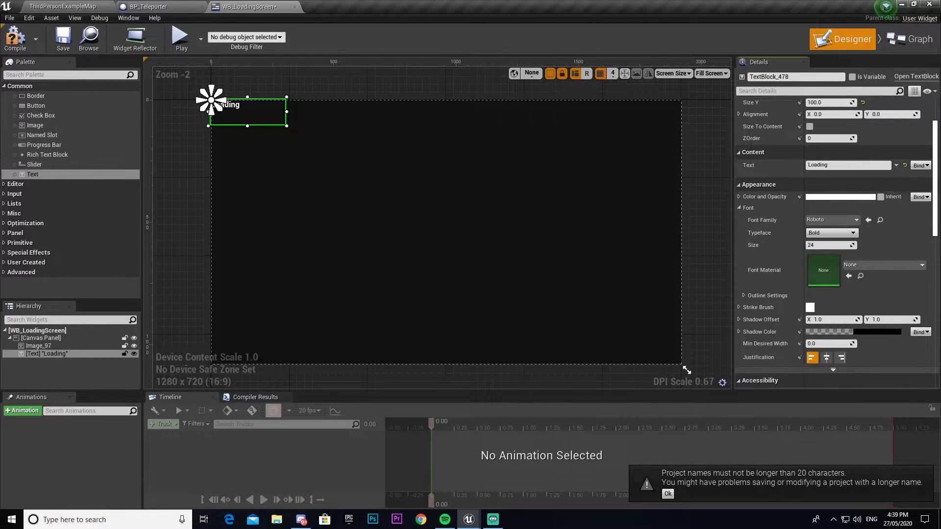
{"action": "left_click", "coordinate": [816, 245]}
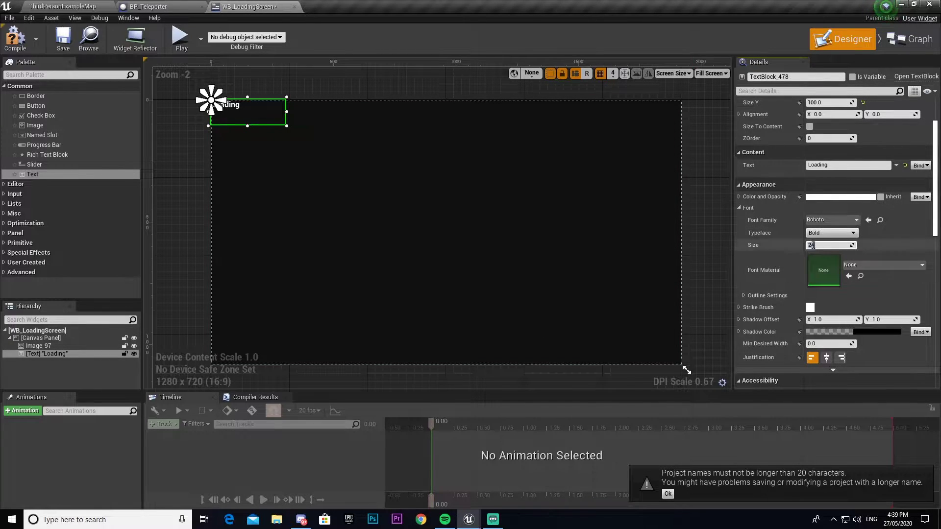
{"action": "type", "text": "64"}
{"action": "key", "text": "Return"}
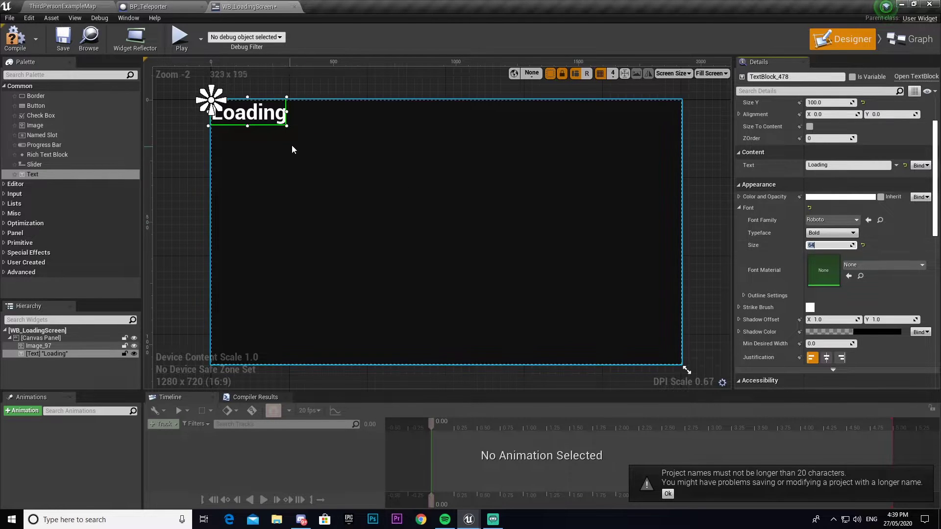
Anchor the Loading text to the centre of the canvas and reset its X and Y position to 0.
{"action": "scroll", "coordinate": [822, 122], "scroll_direction": "up", "scroll_amount": 3}
{"action": "left_click", "coordinate": [831, 119]}
{"action": "left_click", "coordinate": [858, 177]}
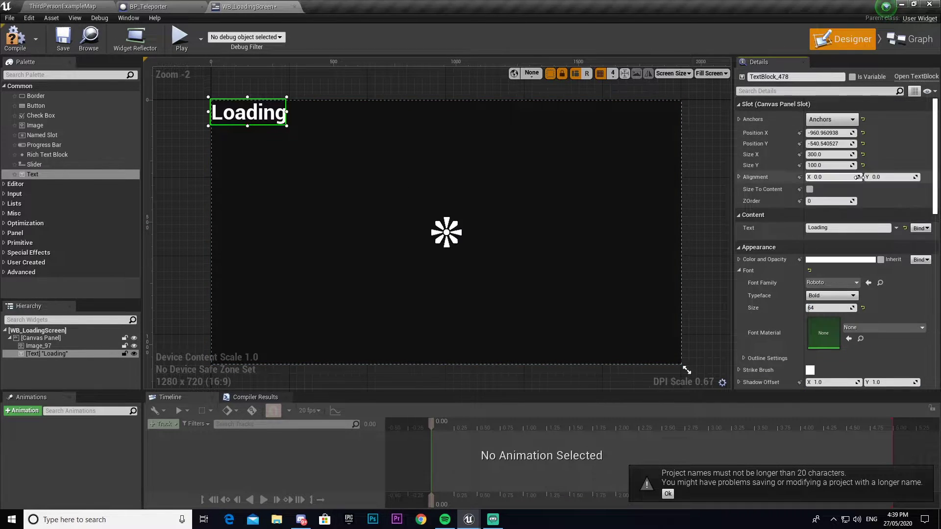
{"action": "left_click", "coordinate": [862, 143]}
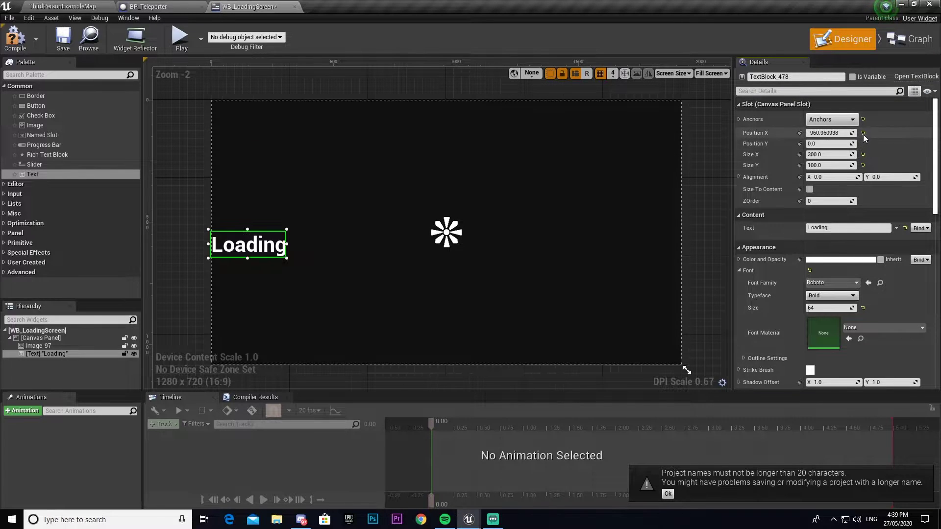
{"action": "left_click", "coordinate": [862, 133]}
Try resetting the Loading text's X and Y size to the defaults, and undo the reset.
{"action": "left_click", "coordinate": [863, 154]}
{"action": "left_click", "coordinate": [862, 165]}
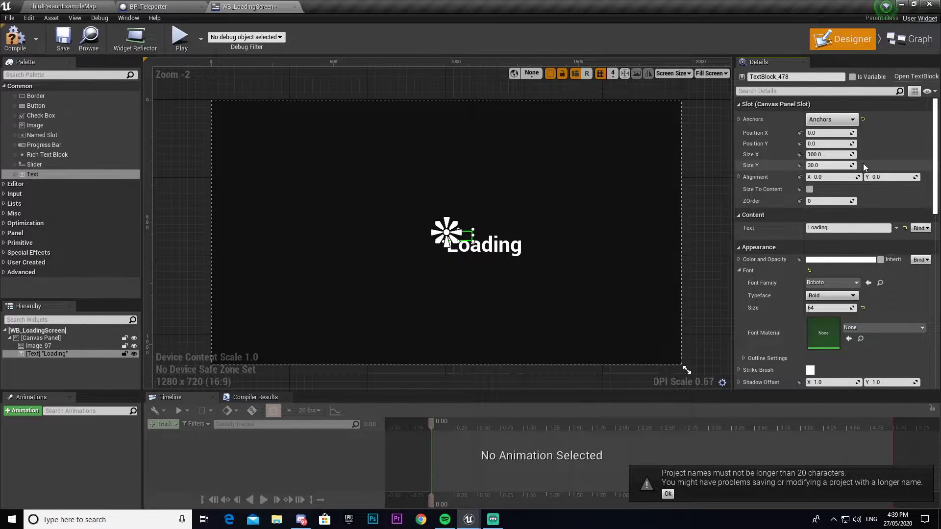
{"action": "key", "text": "ctrl+z"}
{"action": "key", "text": "ctrl+z"}
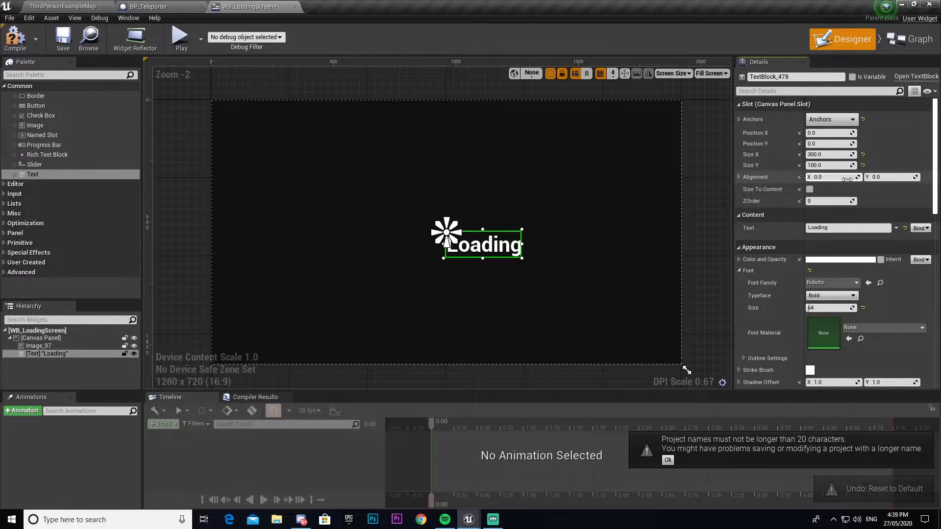
Enable Size To Content for the Loading text with a size of 100 by 30, and set its alignment to 0.5 in X and Y.
{"action": "left_click", "coordinate": [809, 189]}
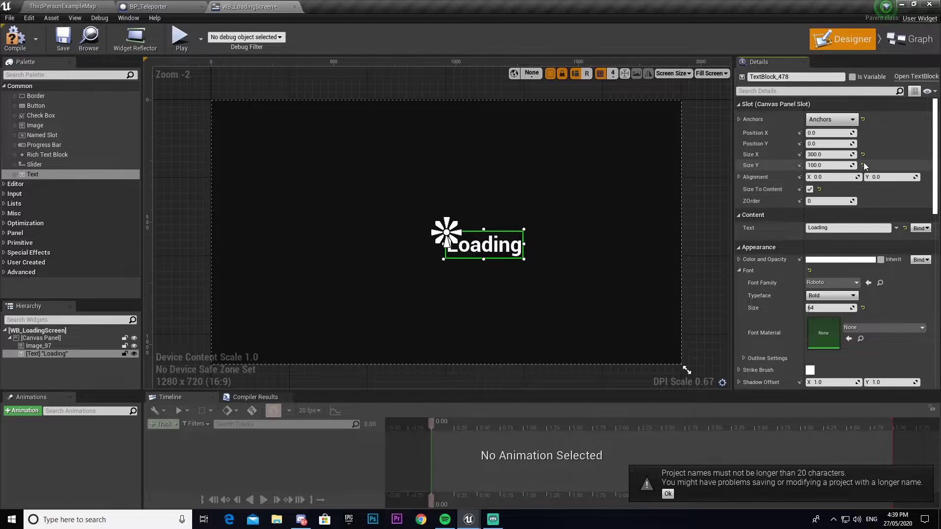
{"action": "key", "text": "ctrl+z"}
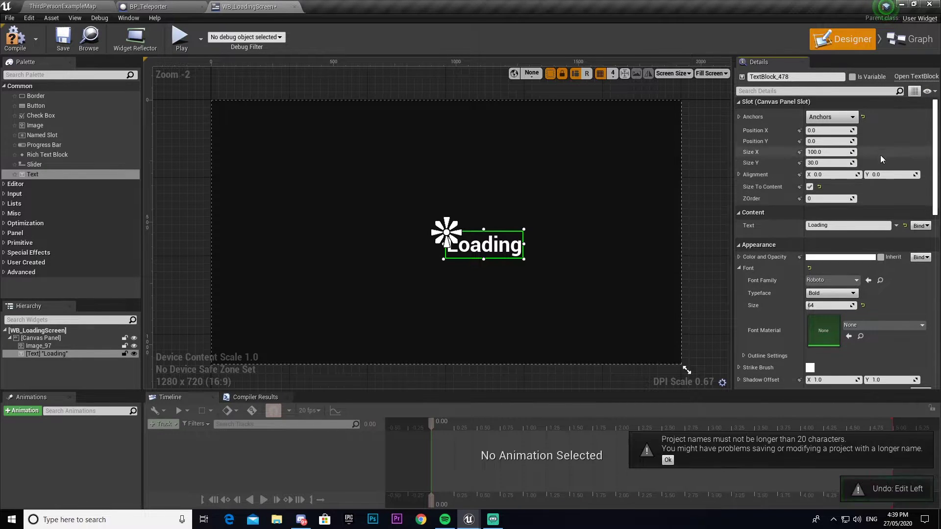
{"action": "left_click", "coordinate": [838, 175]}
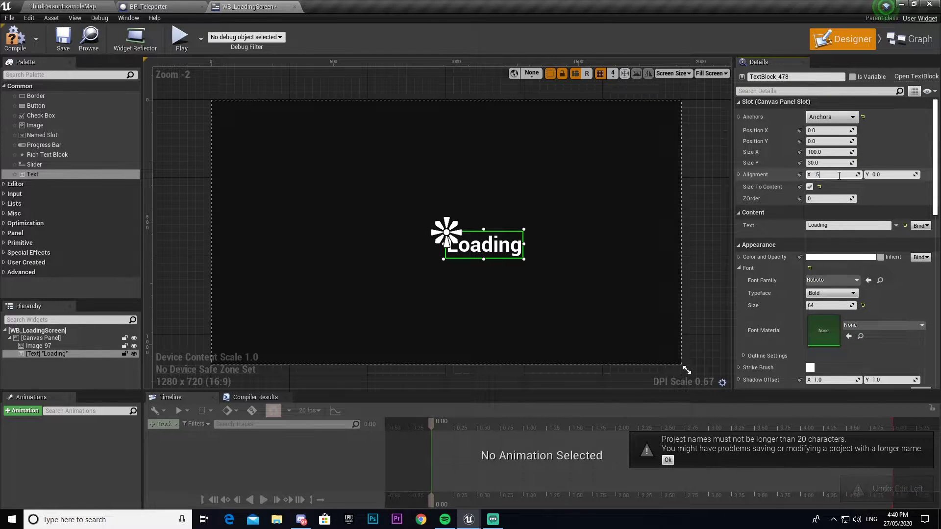
{"action": "type", "text": ".5"}
{"action": "key", "text": "Return"}
{"action": "left_click", "coordinate": [880, 174]}
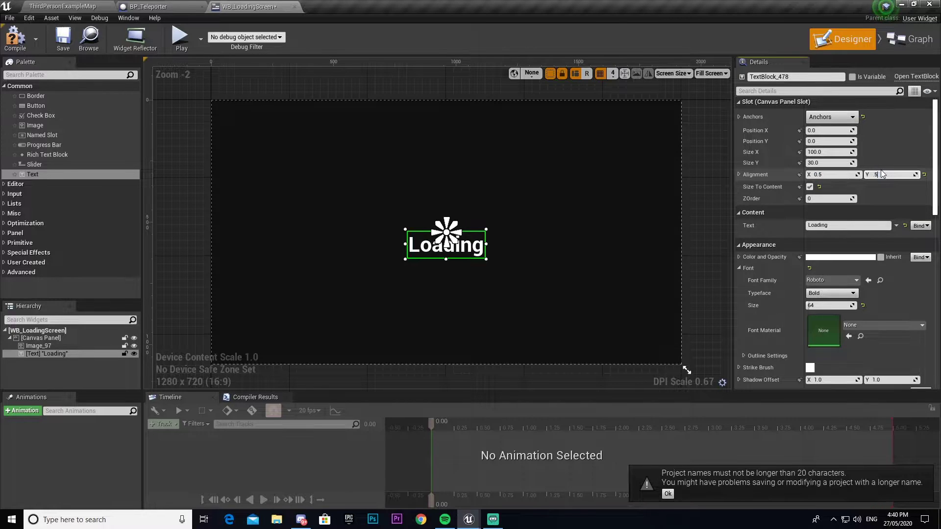
{"action": "type", "text": ".5"}
{"action": "key", "text": "Return"}
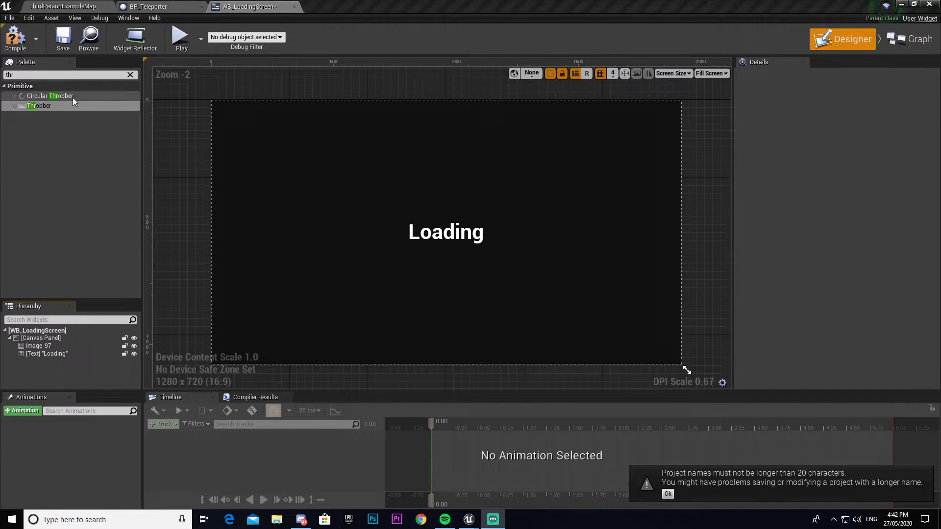
Add a Throbber under the Canvas Panel in place of a trial Circular Throbber, and set its number of pieces to 10.
{"action": "left_click_drag", "start_coordinate": [74, 96], "coordinate": [310, 195]}
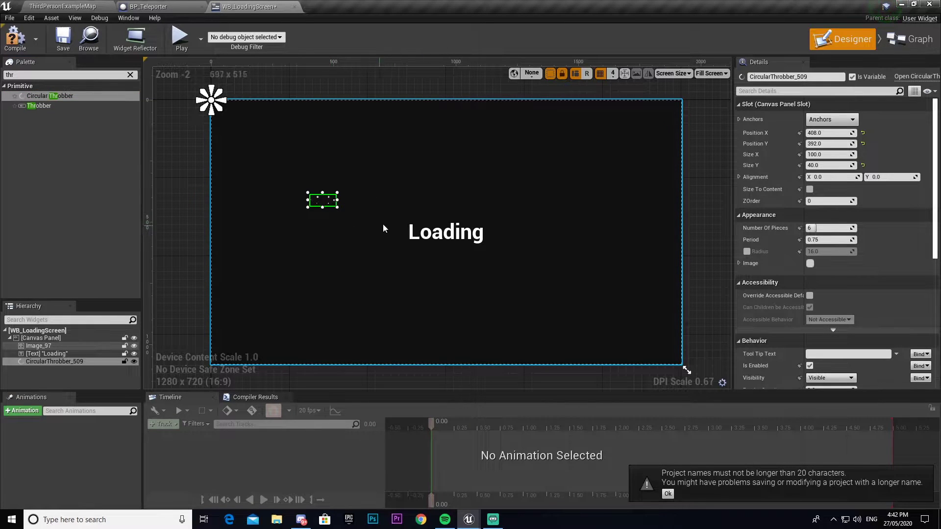
{"action": "key", "text": "Delete"}
{"action": "left_click_drag", "start_coordinate": [44, 107], "coordinate": [50, 340]}
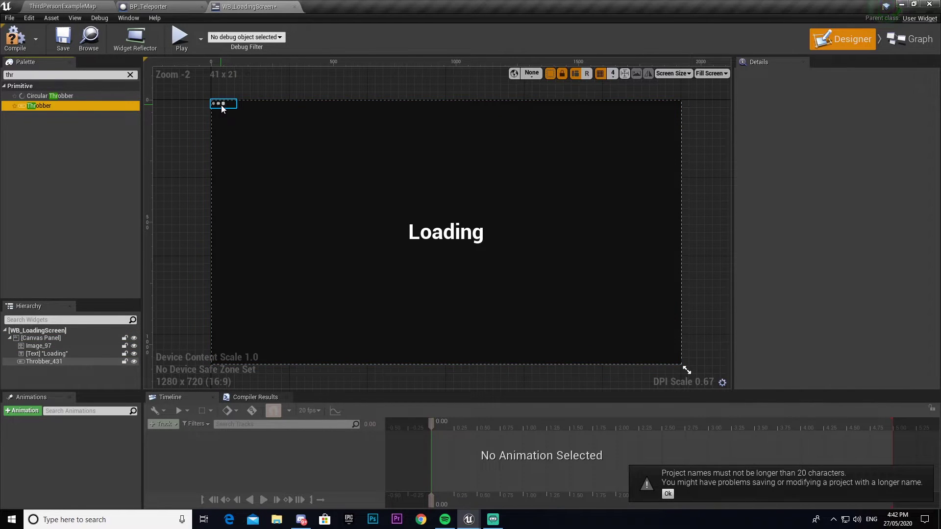
{"action": "left_click", "coordinate": [61, 362]}
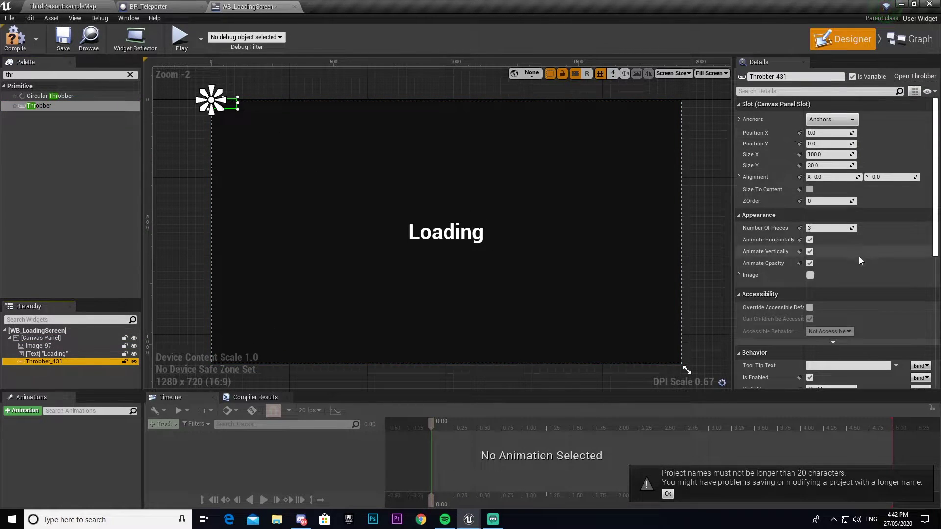
{"action": "left_click", "coordinate": [831, 228]}
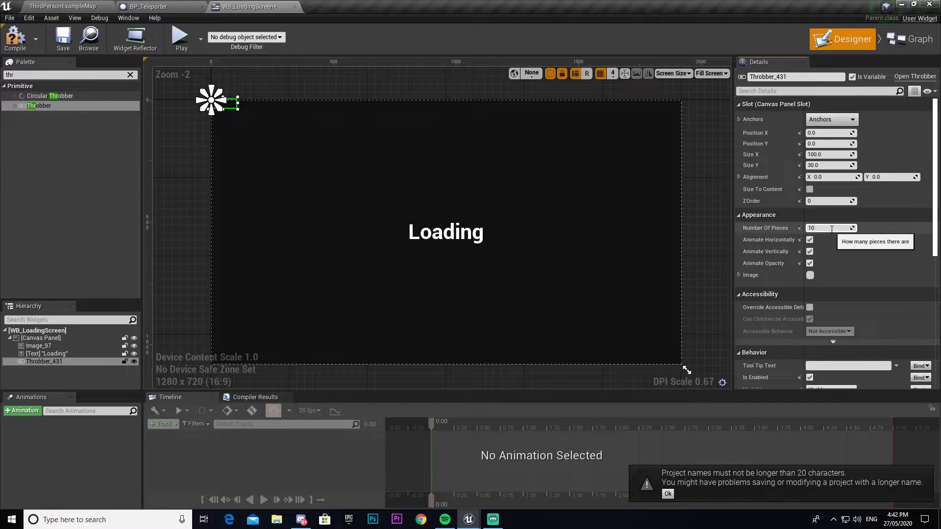
Anchor the Throbber to the centre of the canvas and reset its X and Y position to 0.
{"action": "left_click", "coordinate": [833, 120]}
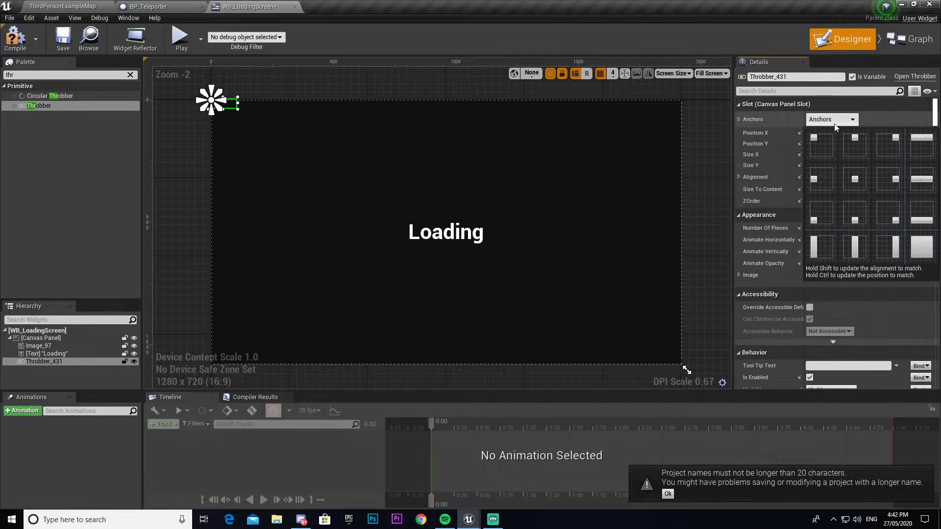
{"action": "left_click", "coordinate": [854, 182], "text": "ctrl"}
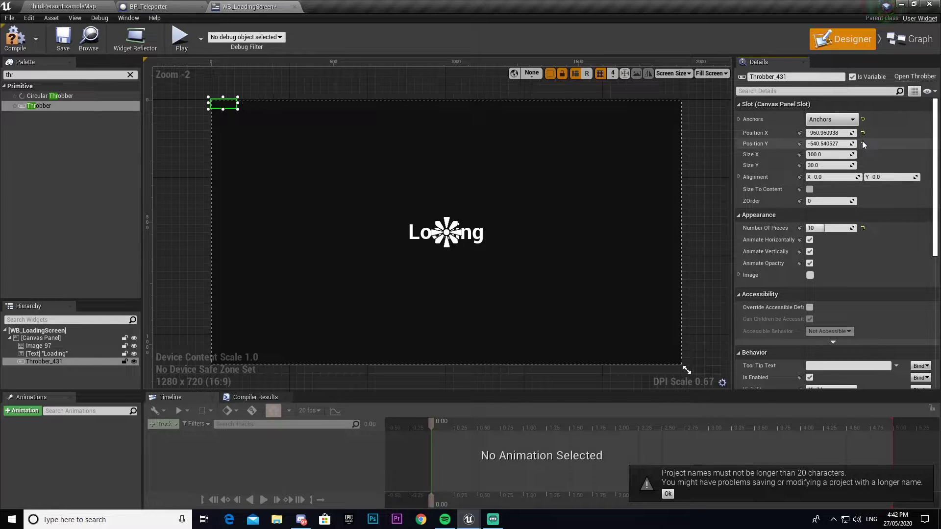
{"action": "left_click", "coordinate": [862, 143]}
{"action": "left_click", "coordinate": [862, 132]}
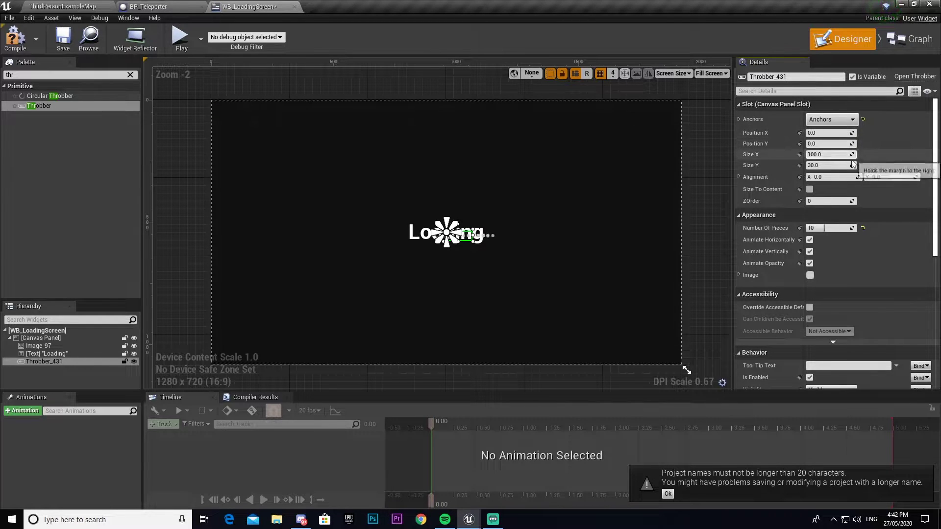
Set the Throbber's alignment to 0.5 in both X and Y.
{"action": "left_click", "coordinate": [837, 176]}
{"action": "type", "text": "0.5"}
{"action": "key", "text": "Return"}
{"action": "left_click_drag", "start_coordinate": [881, 176], "coordinate": [886, 175]}
{"action": "left_click", "coordinate": [887, 175]}
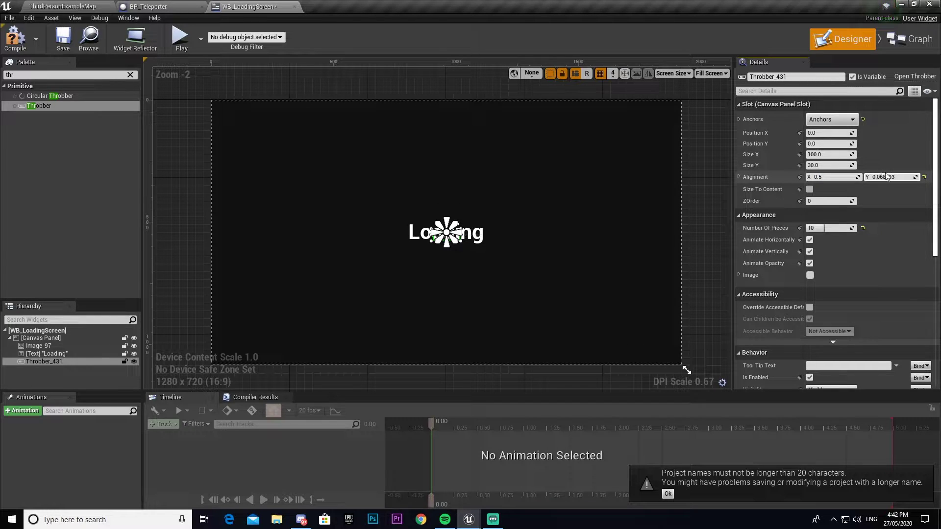
{"action": "type", "text": "0.5"}
Move the Throbber below the Loading text by setting its Y position to 100.
{"action": "mouse_move", "coordinate": [828, 144]}
{"action": "left_mouse_down"}
{"action": "mouse_move", "coordinate": [853, 143]}
{"action": "mouse_move", "coordinate": [835, 144]}
{"action": "left_mouse_up"}
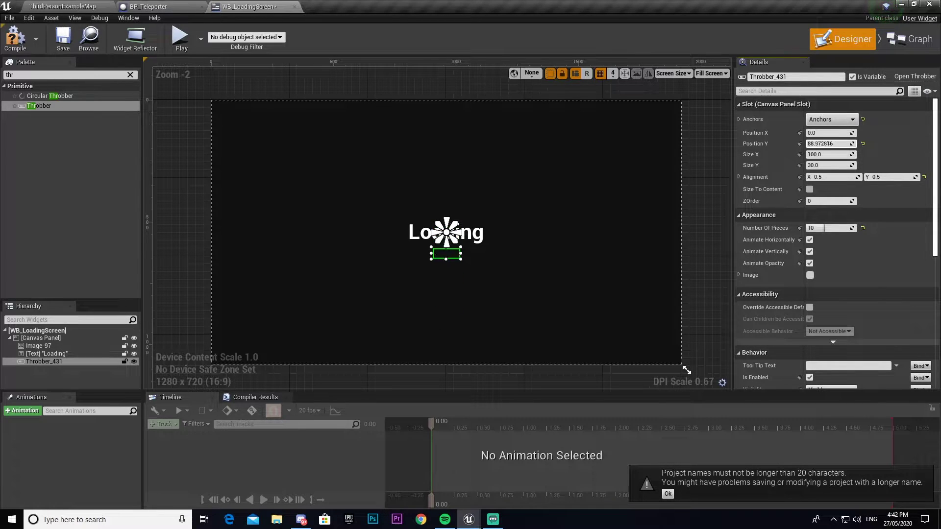
{"action": "left_click", "coordinate": [834, 144]}
{"action": "type", "text": "1090"}
{"action": "key", "text": "Return"}
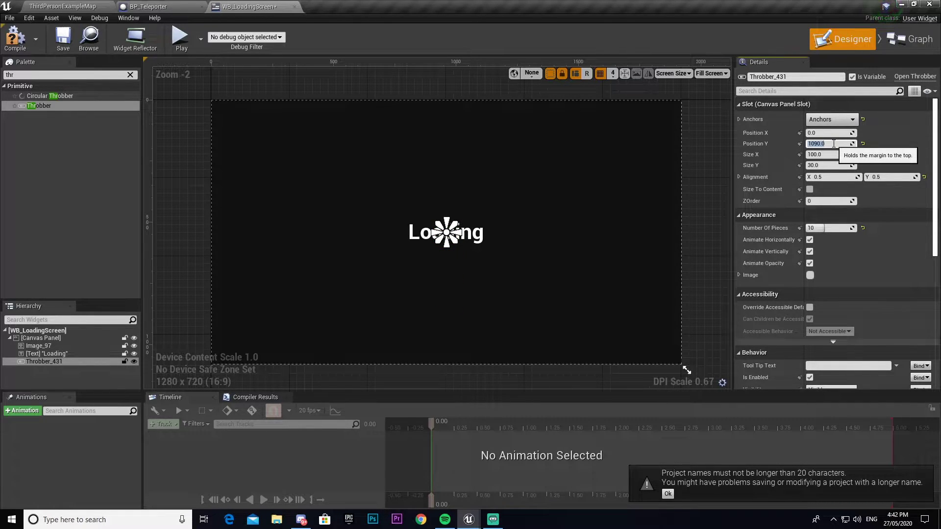
{"action": "left_click", "coordinate": [833, 143]}
{"action": "type", "text": "100"}
{"action": "key", "text": "Return"}
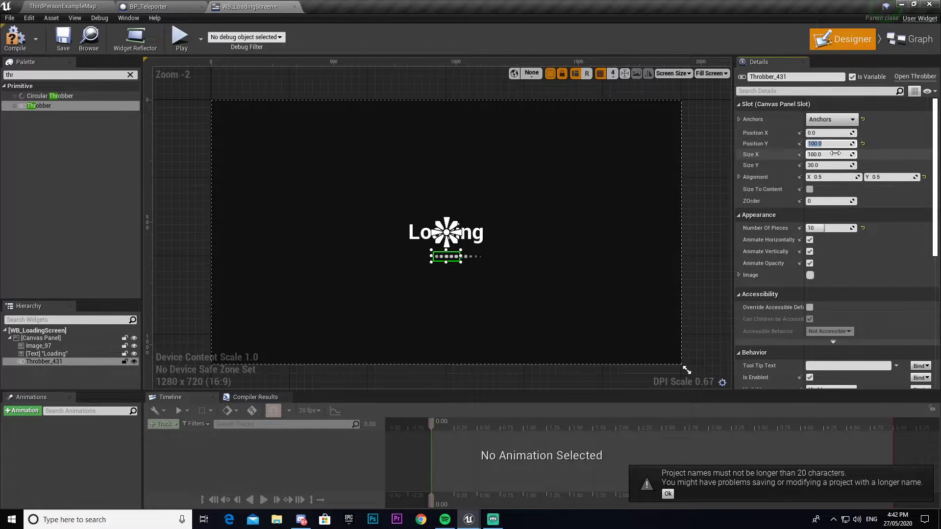
Size the Throbber to 300 in X and 70 in Y.
{"action": "left_click", "coordinate": [833, 155]}
{"action": "type", "text": "300"}
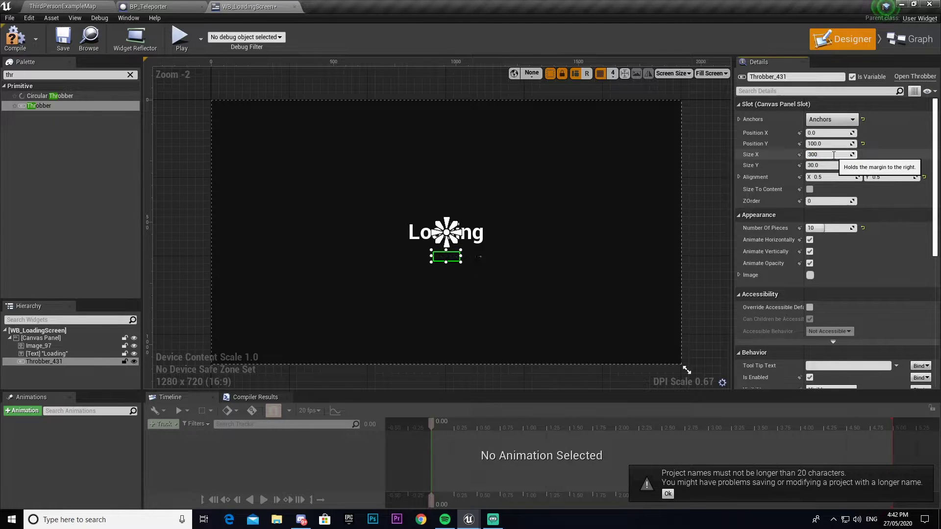
{"action": "key", "text": "Return"}
{"action": "left_click", "coordinate": [829, 165]}
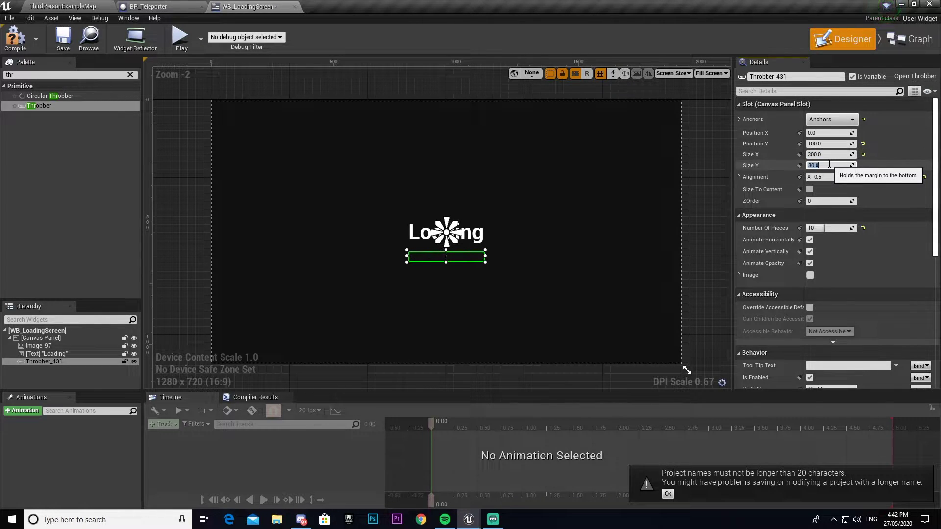
{"action": "type", "text": "70"}
{"action": "key", "text": "Return"}
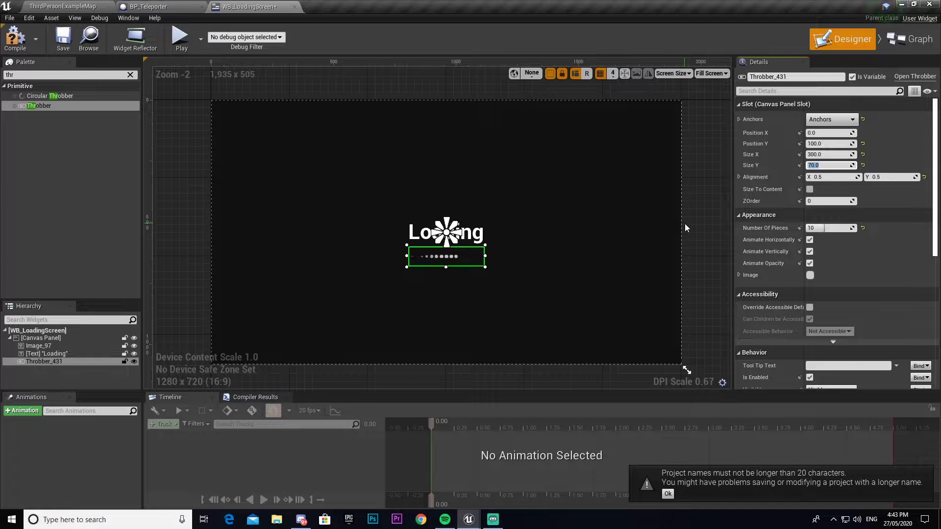
Set the Throbber's image size to 27 in X and 27 in Y.
{"action": "left_click", "coordinate": [739, 275]}
{"action": "left_click", "coordinate": [833, 326]}
{"action": "type", "text": "27"}
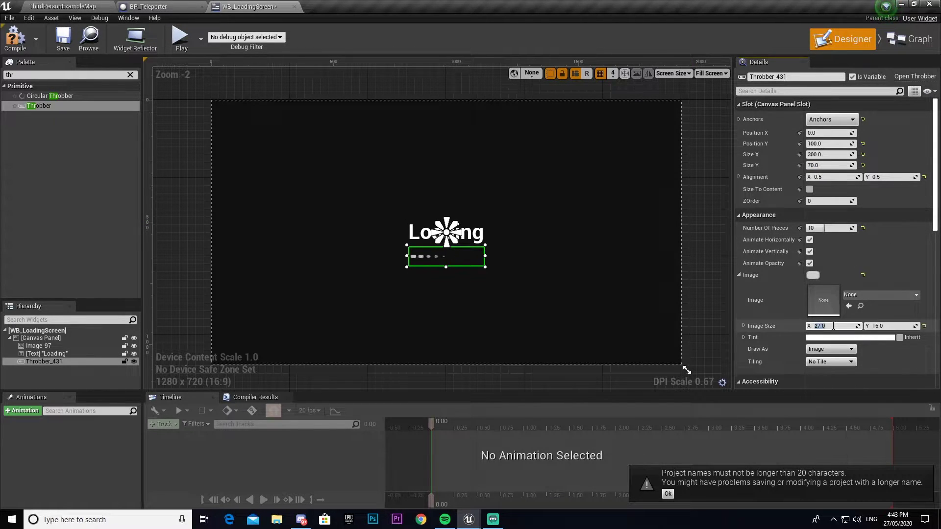
{"action": "key", "text": "Return"}
{"action": "left_click", "coordinate": [884, 327]}
{"action": "type", "text": "27"}
{"action": "key", "text": "Return"}
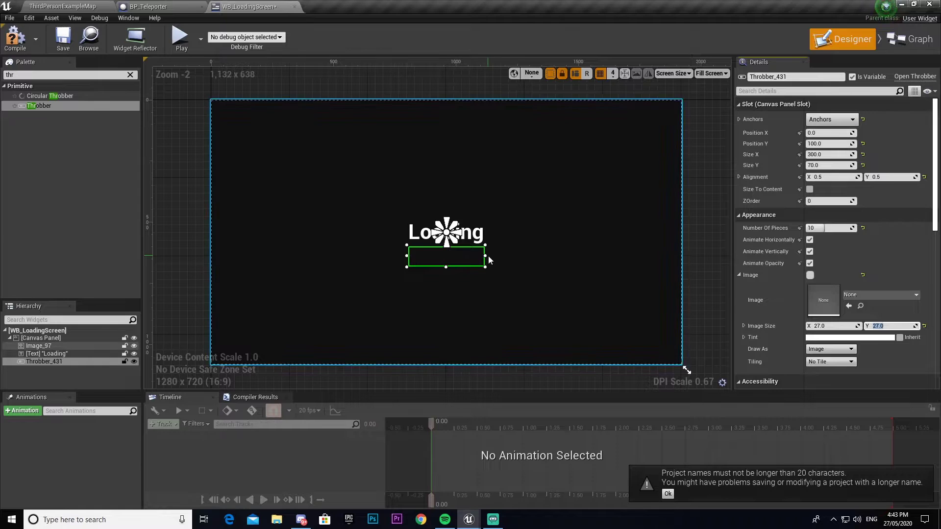
Preview the Throbber's animation with nothing selected, and compile and save the WB_LoadingScreen widget.
{"action": "left_click", "coordinate": [689, 225]}
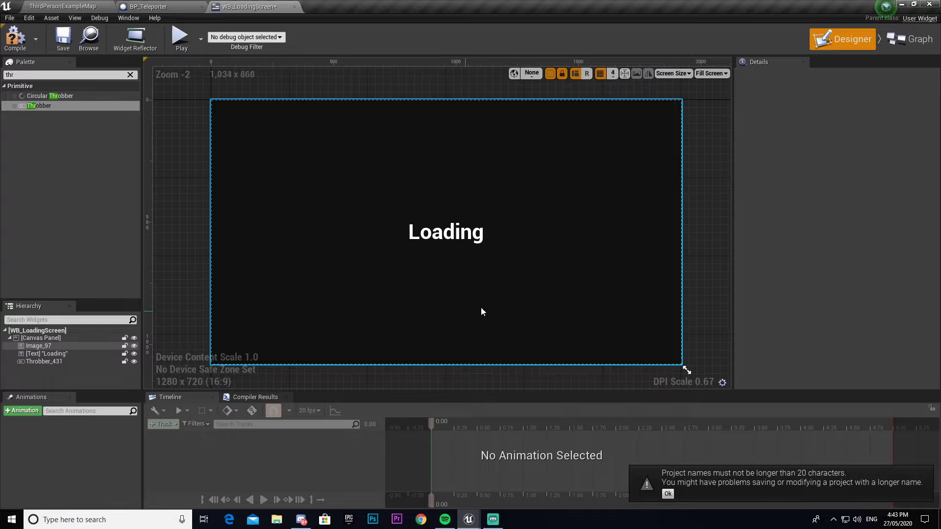
{"action": "left_click", "coordinate": [439, 263]}
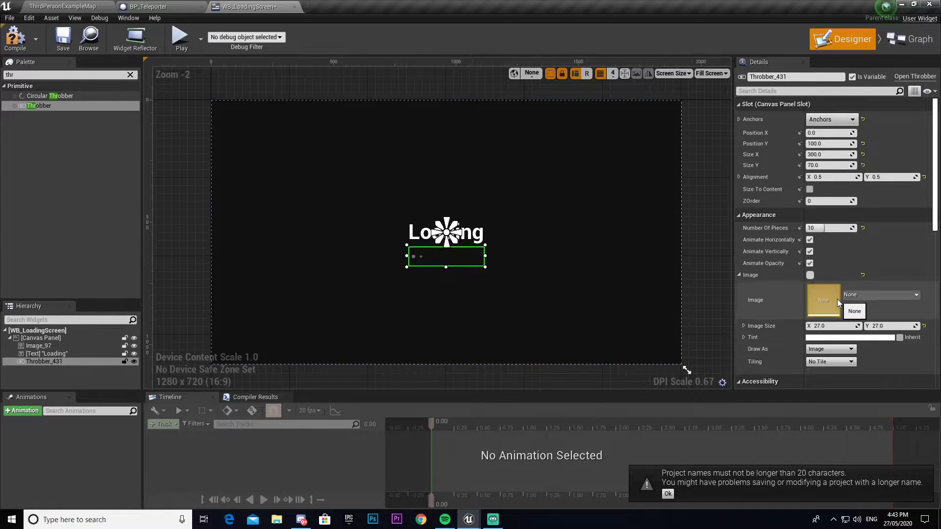
{"action": "left_click", "coordinate": [711, 241]}
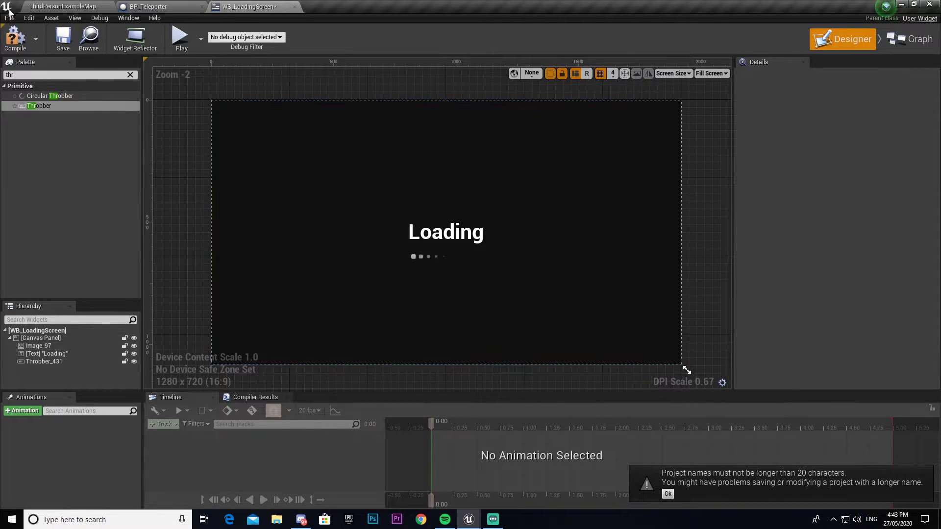
{"action": "left_click", "coordinate": [62, 37]}
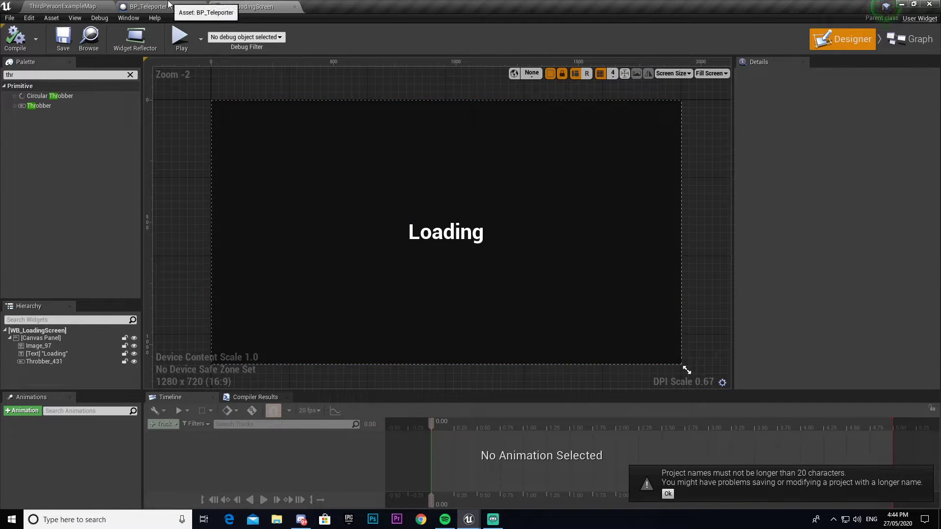
View the WB_LoadingScreen event graph, and return to the BP_Teleporter event graph.
{"action": "left_click", "coordinate": [909, 40]}
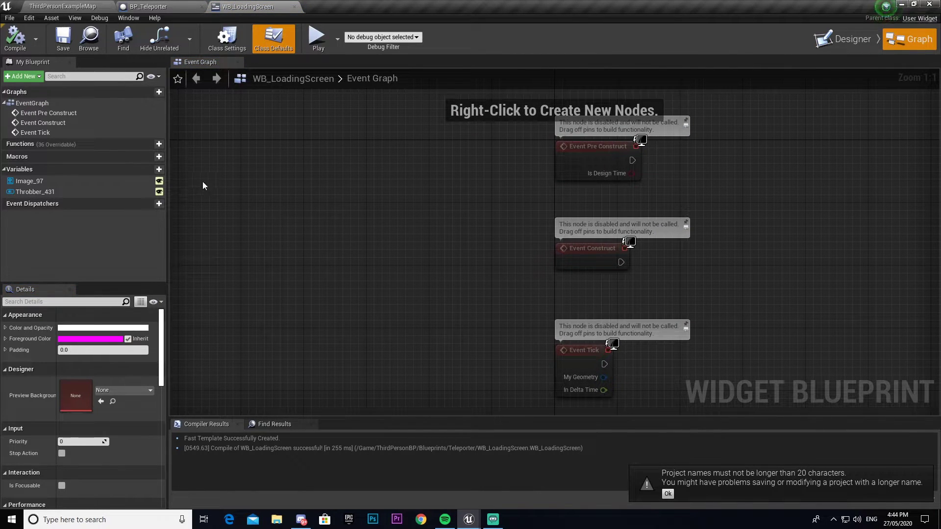
{"action": "left_click", "coordinate": [59, 5]}
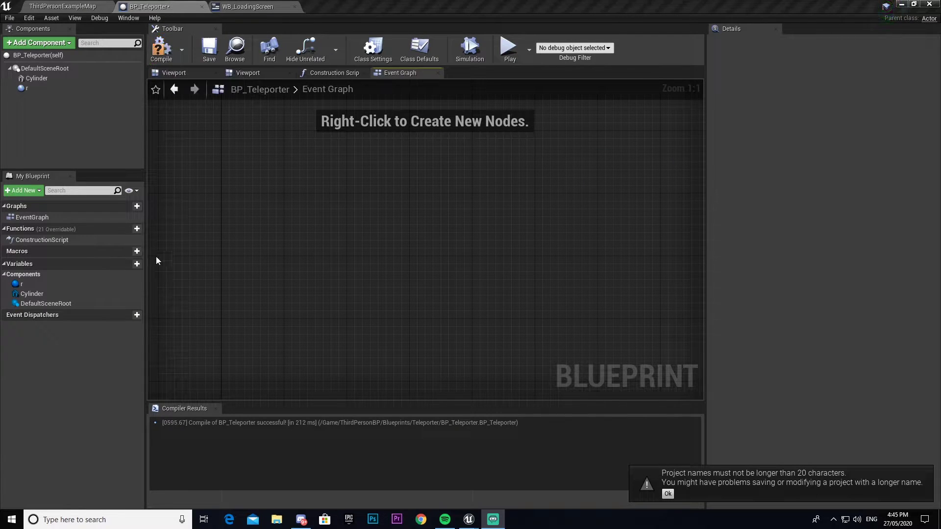
Add an instance-editable Name variable called LoadLevel, compile BP_Teleporter, and dismiss the project name notification.
{"action": "left_click", "coordinate": [135, 264]}
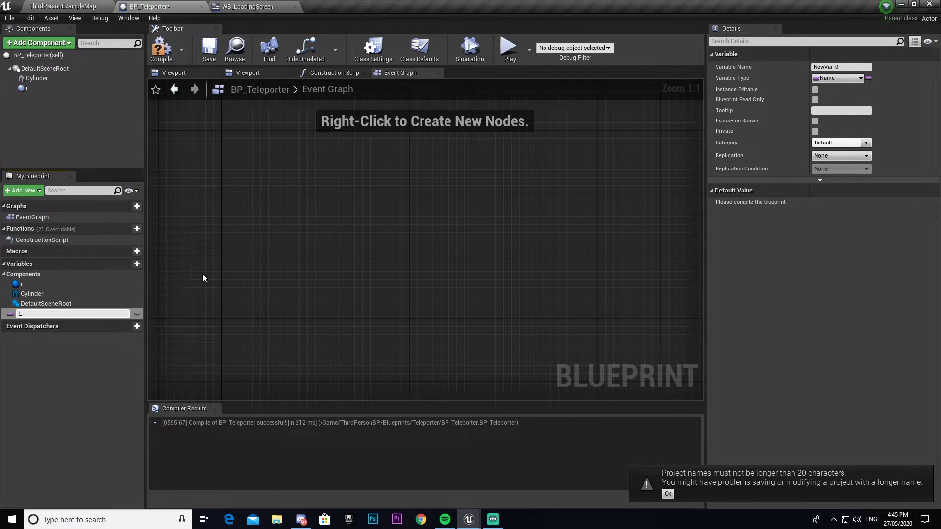
{"action": "type", "text": "Lev"}
{"action": "key", "text": "BackSpace"}
{"action": "key", "text": "BackSpace"}
{"action": "type", "text": "oadLevel"}
{"action": "key", "text": "Return"}
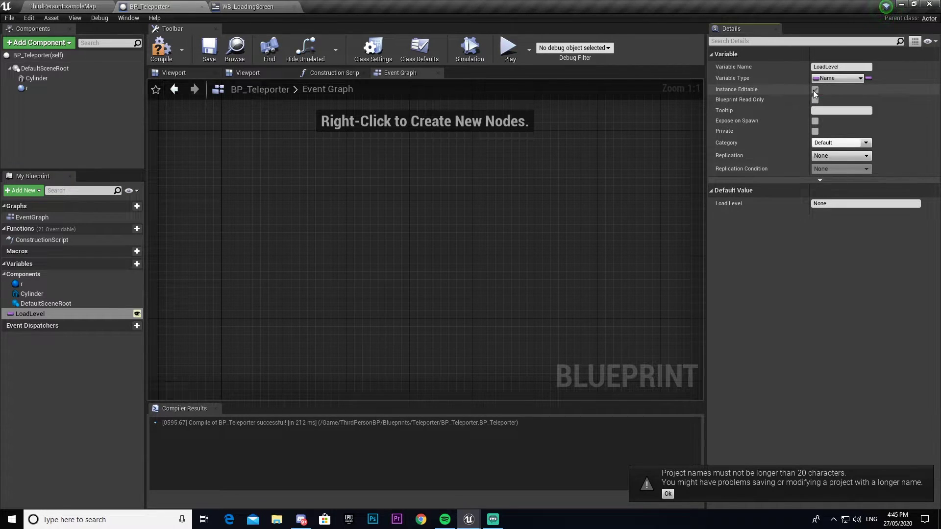
{"action": "left_click", "coordinate": [836, 79]}
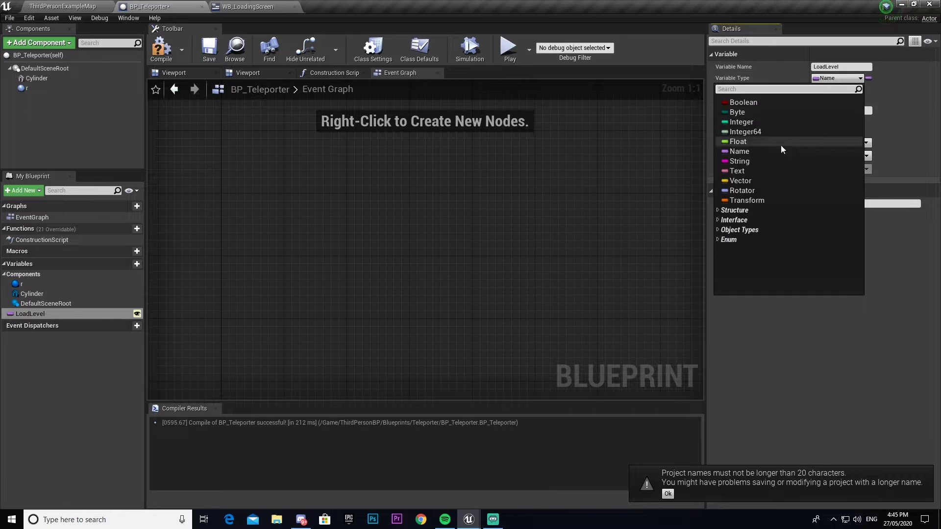
{"action": "left_click", "coordinate": [838, 81]}
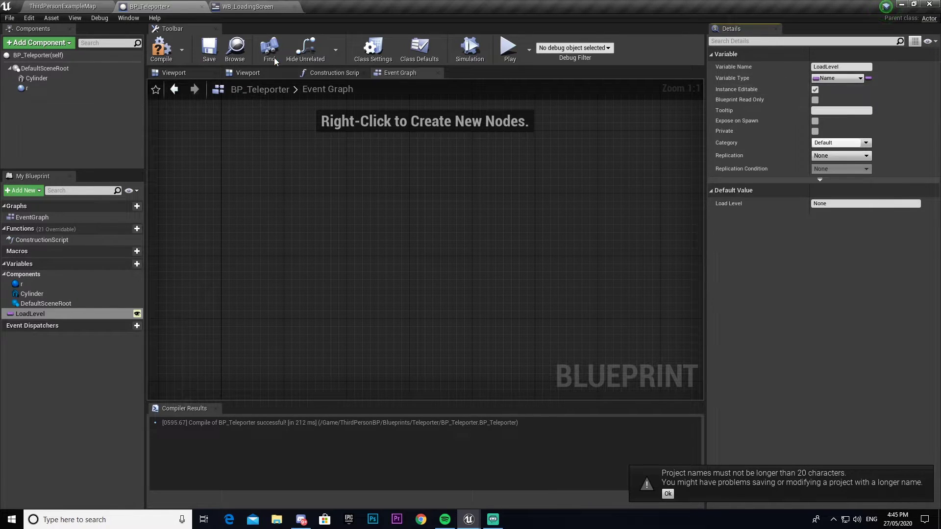
{"action": "left_click", "coordinate": [169, 53]}
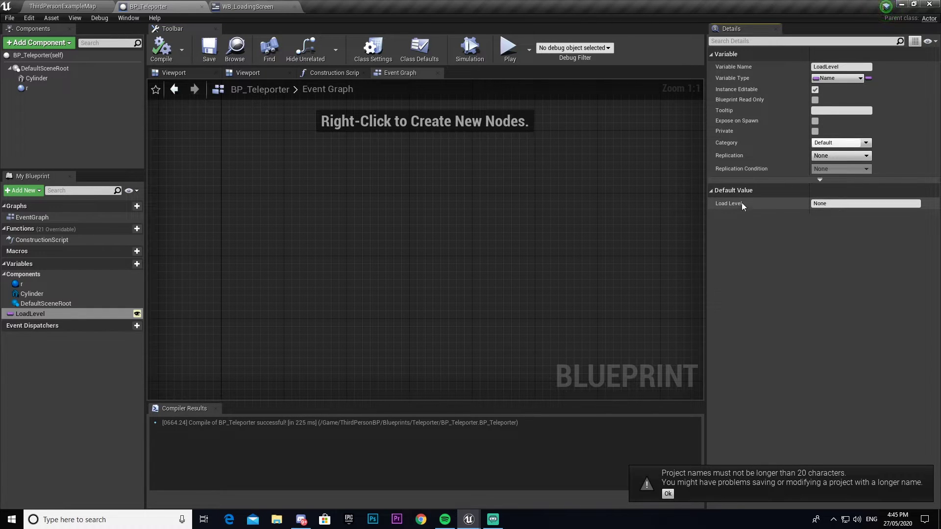
{"action": "left_click", "coordinate": [666, 494]}
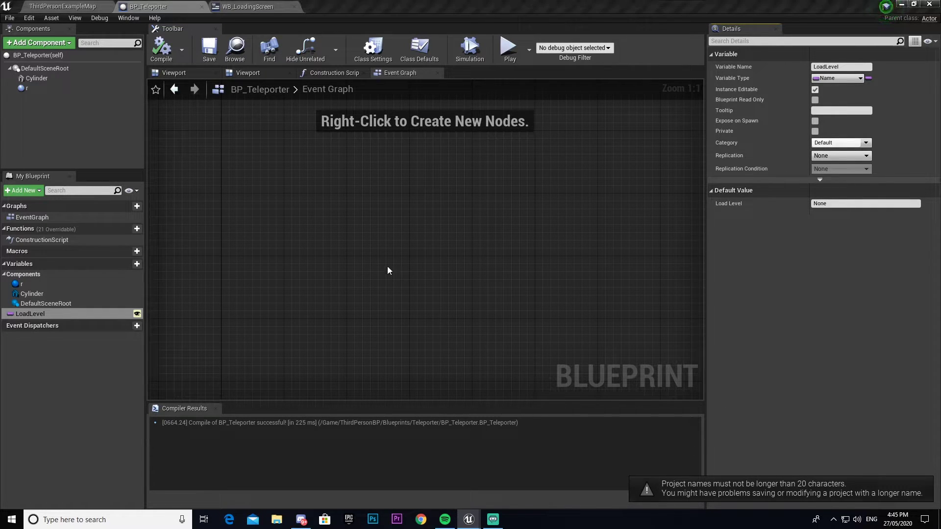
Add an Event ActorBeginOverlap node to the empty BP_Teleporter event graph.
{"action": "right_click", "coordinate": [319, 188]}
{"action": "type", "text": "event ac"}
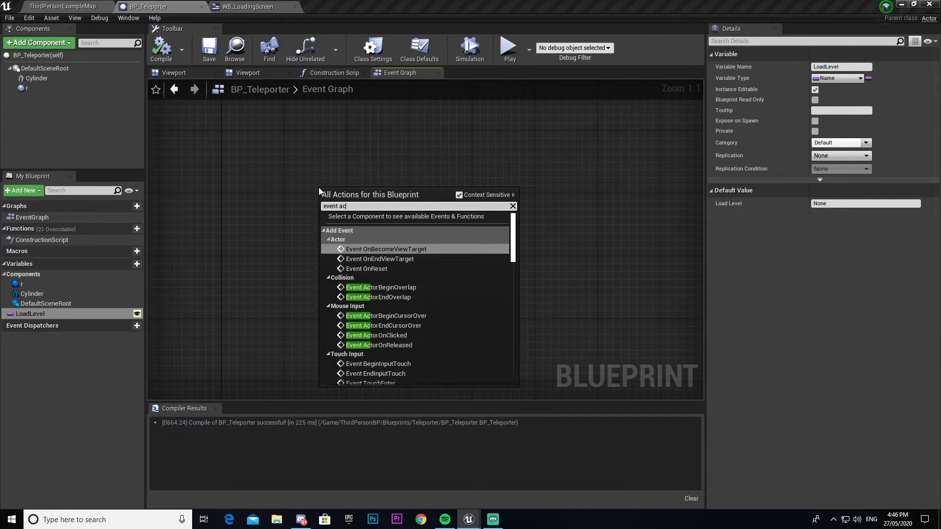
{"action": "type", "text": "torbeig"}
{"action": "key", "text": "BackSpace"}
{"action": "key", "text": "BackSpace"}
{"action": "type", "text": "gin"}
{"action": "key", "text": "Return"}
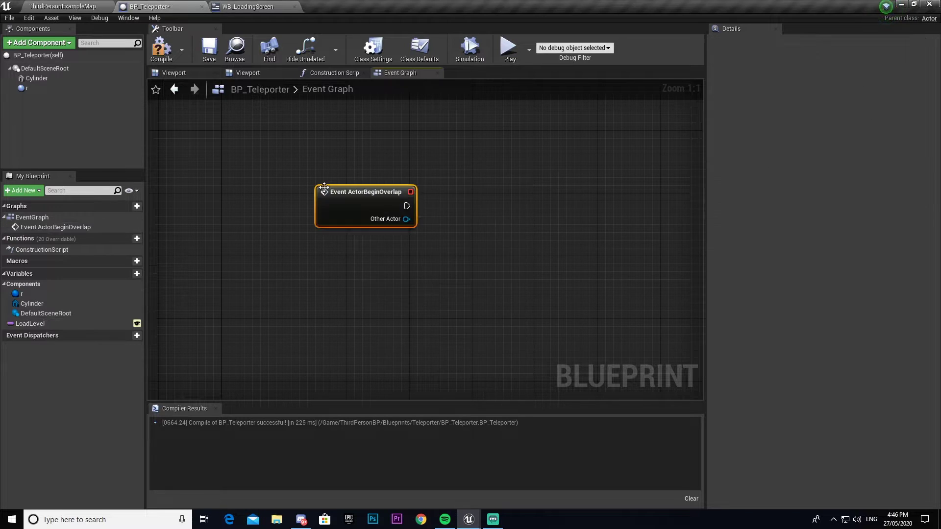
{"action": "right_click_drag", "start_coordinate": [404, 165], "coordinate": [296, 170]}
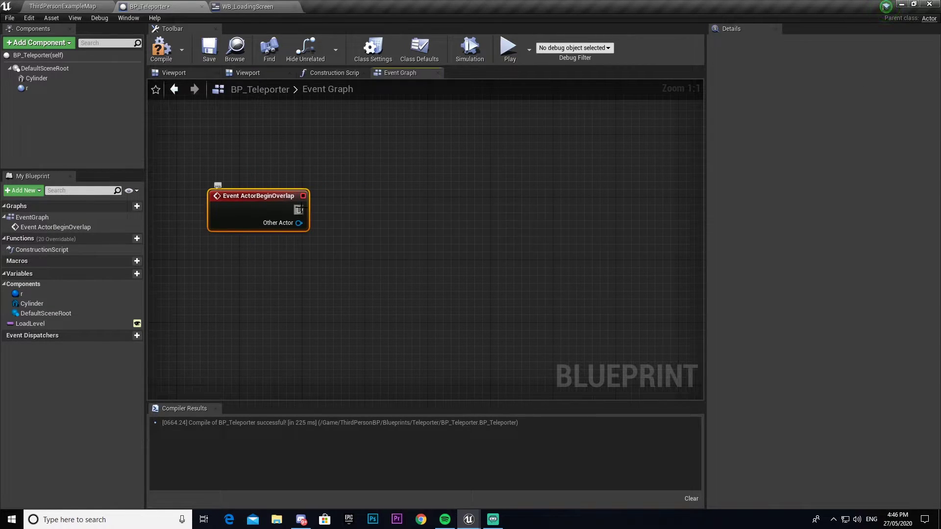
{"action": "left_click_drag", "start_coordinate": [298, 210], "coordinate": [394, 202]}
{"action": "type", "text": "cast"}
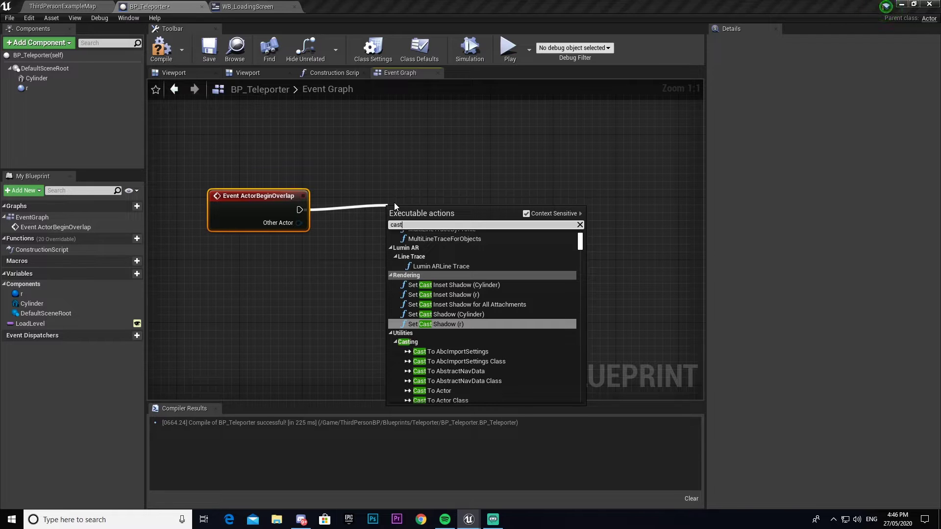
{"action": "type", "text": " to bp"}
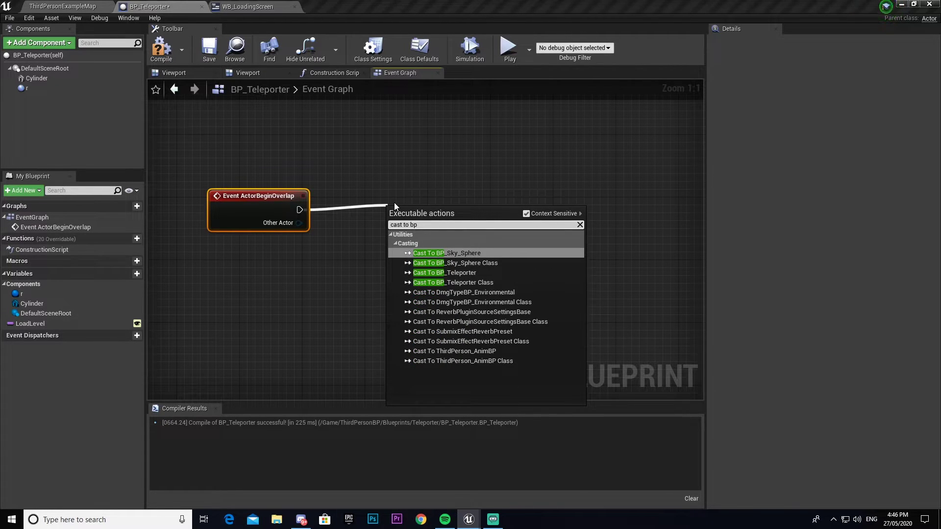
{"action": "key", "text": "BackSpace"}
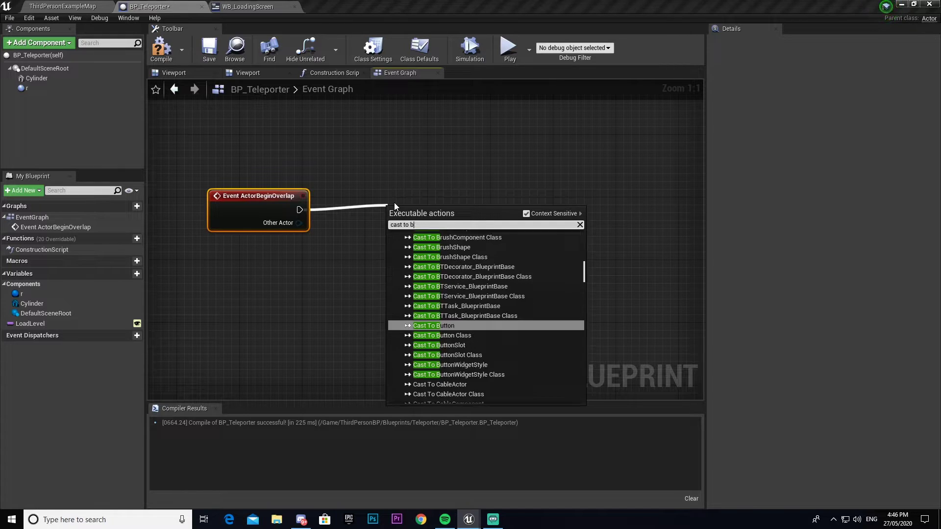
{"action": "key", "text": "BackSpace"}
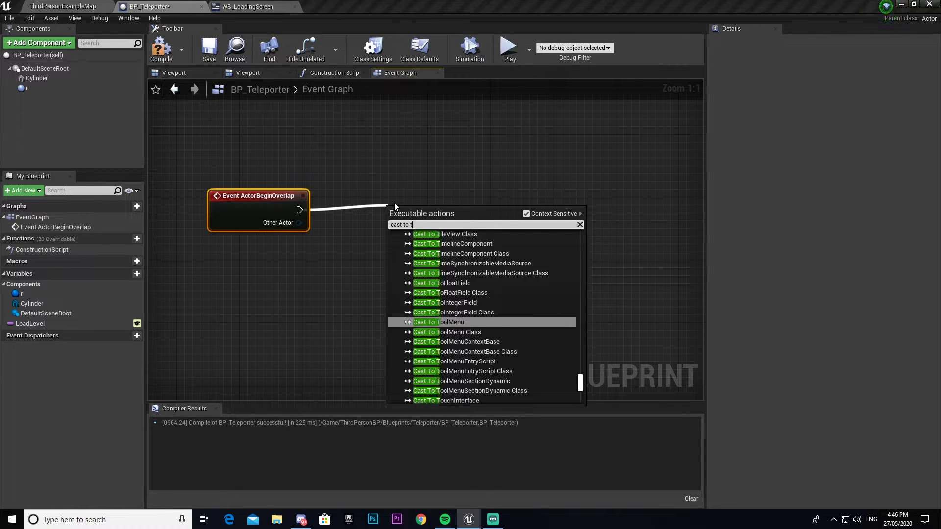
{"action": "type", "text": "thri"}
{"action": "key", "text": "BackSpace"}
{"action": "key", "text": "BackSpace"}
{"action": "type", "text": "ird"}
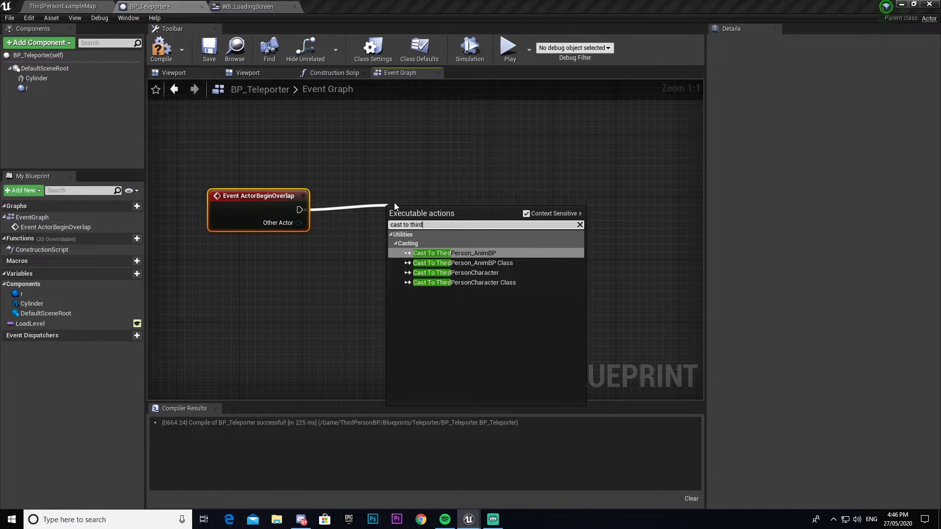
{"action": "key", "text": "BackSpace"}
{"action": "key", "text": "BackSpace"}
{"action": "key", "text": "BackSpace"}
{"action": "key", "text": "BackSpace"}
{"action": "key", "text": "BackSpace"}
{"action": "type", "text": "bp "}
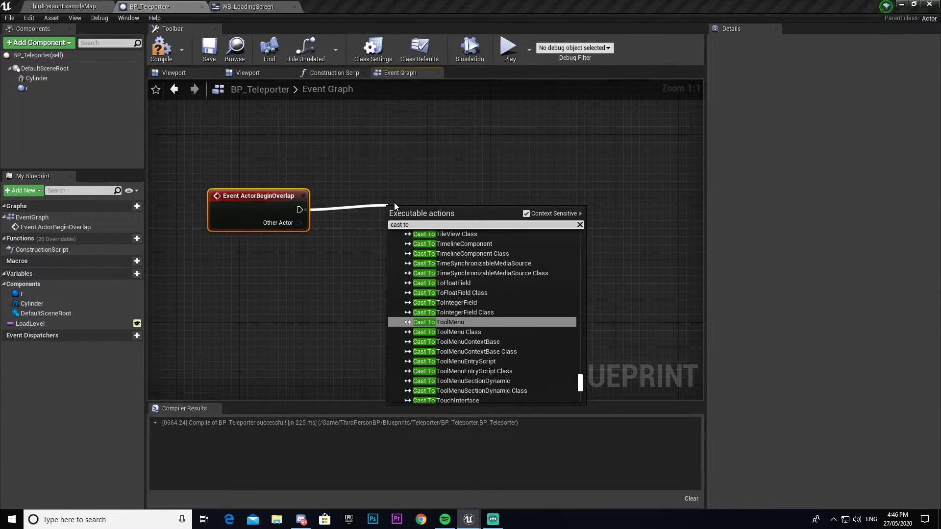
{"action": "type", "text": "b"}
{"action": "key", "text": "BackSpace"}
{"action": "type", "text": "th"}
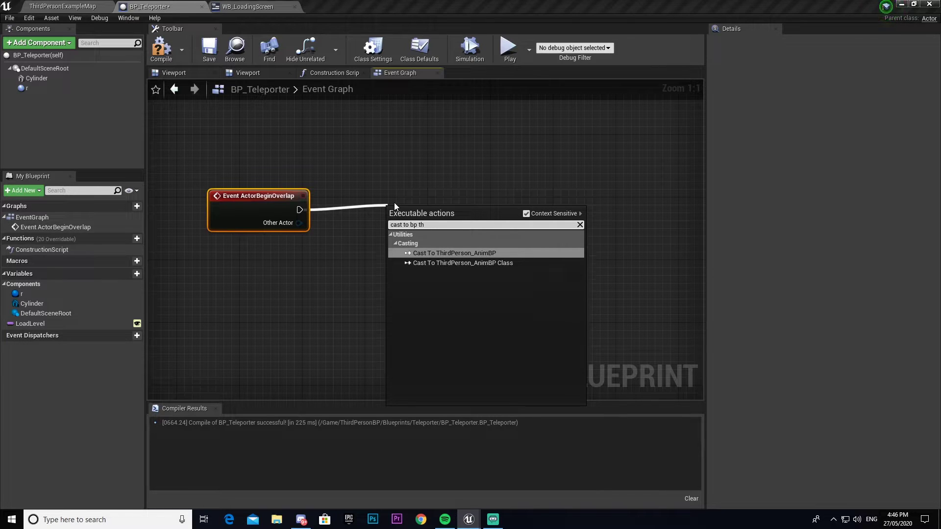
{"action": "left_click", "coordinate": [274, 134]}
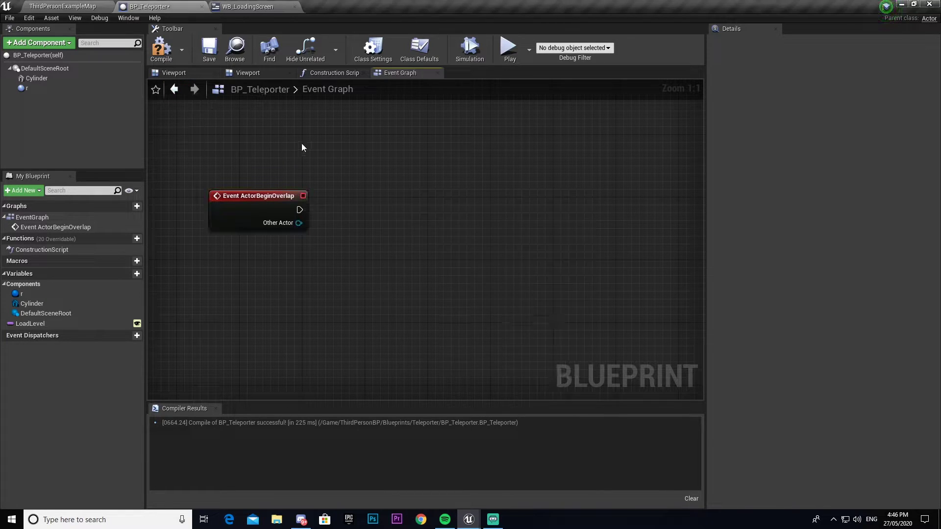
Check the character blueprint's name in the ThirdPersonBP Blueprints folder, and return to the BP_Teleporter event graph.
{"action": "left_click", "coordinate": [73, 7]}
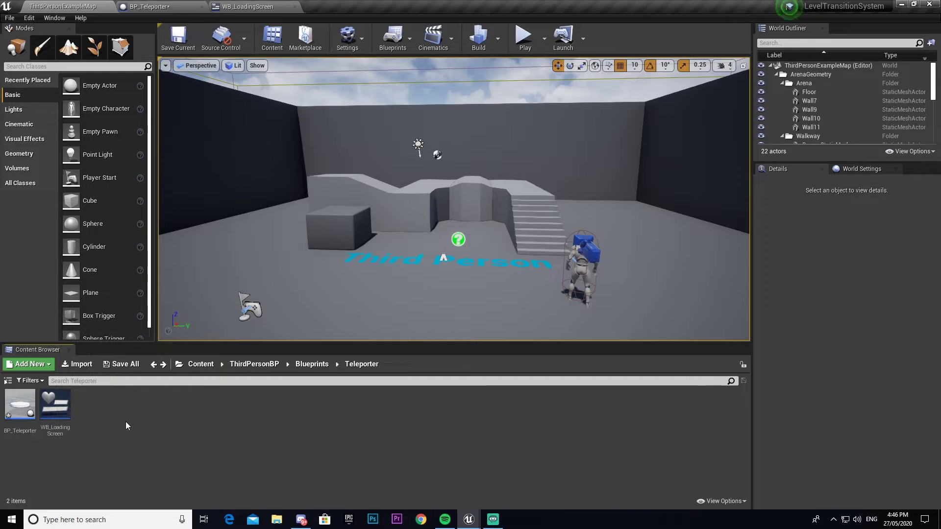
{"action": "left_click", "coordinate": [312, 364]}
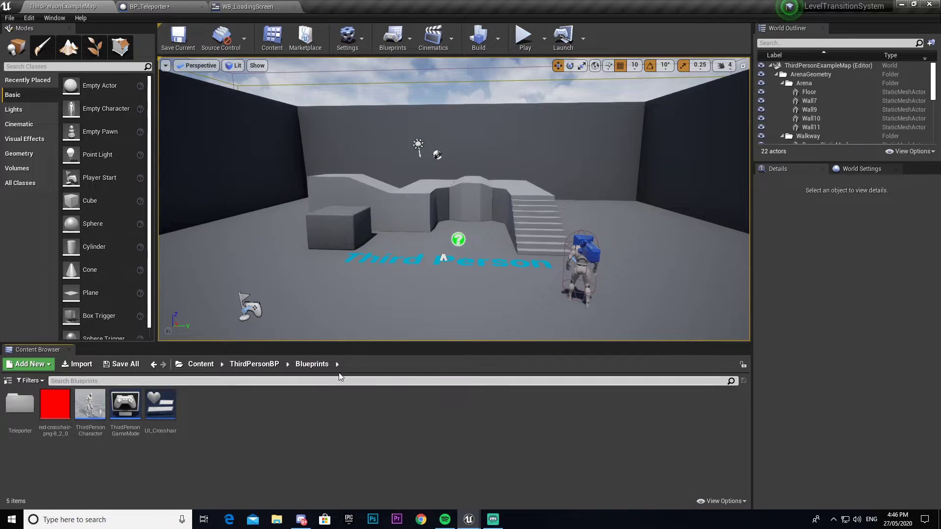
{"action": "left_click", "coordinate": [150, 7]}
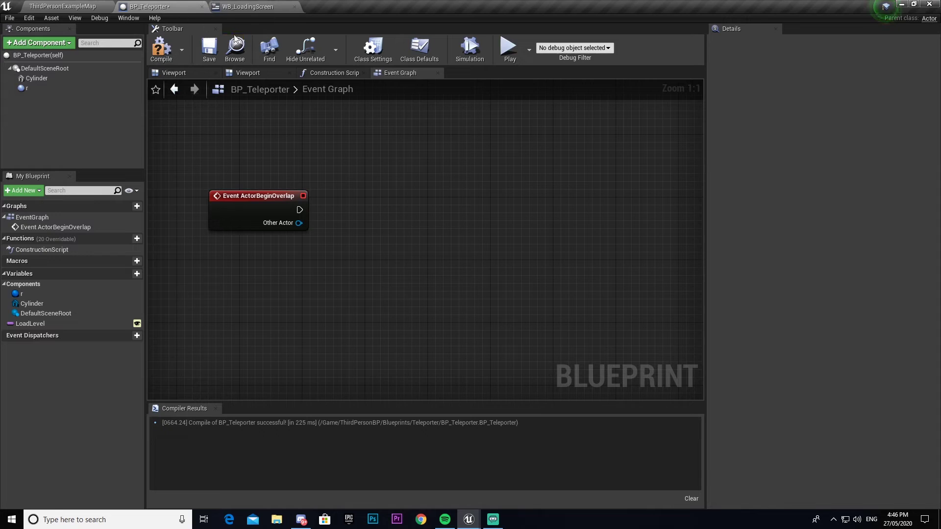
Add a Cast To ThirdPersonCharacter node, driven by Event ActorBeginOverlap's execution output and with Other Actor as its Object.
{"action": "right_click", "coordinate": [372, 230]}
{"action": "type", "text": "cast to thri"}
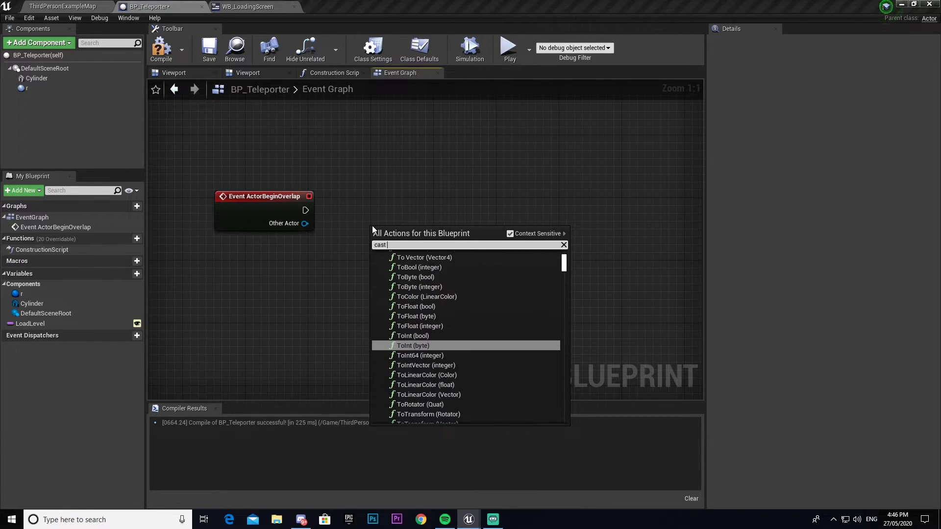
{"action": "key", "text": "BackSpace"}
{"action": "key", "text": "BackSpace"}
{"action": "type", "text": "ird"}
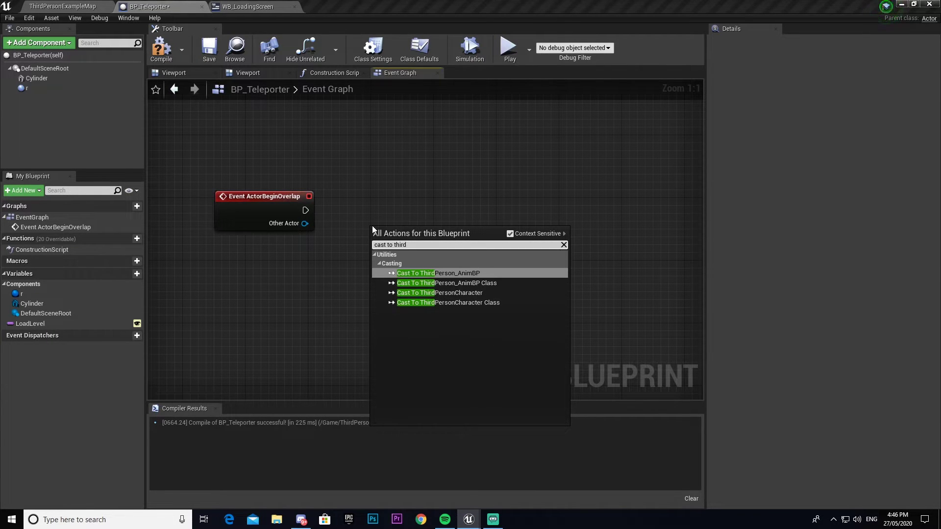
{"action": "key", "text": "Down"}
{"action": "key", "text": "Down"}
{"action": "key", "text": "Return"}
{"action": "left_click_drag", "start_coordinate": [387, 239], "coordinate": [382, 213]}
{"action": "left_click_drag", "start_coordinate": [305, 210], "coordinate": [373, 224]}
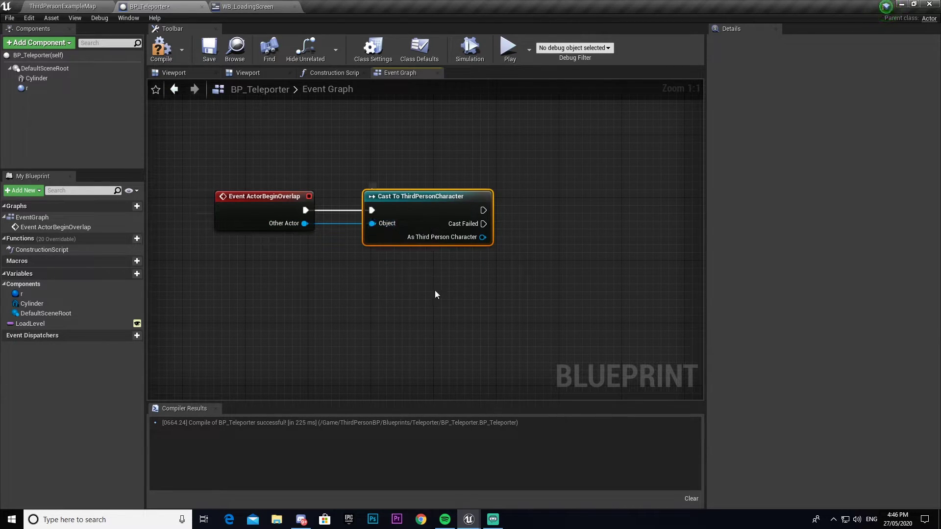
Add a Create Widget node after the successful cast, aligned with it, and set its class to WB_LoadingScreen.
{"action": "right_click_drag", "start_coordinate": [435, 288], "coordinate": [299, 288]}
{"action": "left_click_drag", "start_coordinate": [345, 210], "coordinate": [438, 219]}
{"action": "type", "text": "create "}
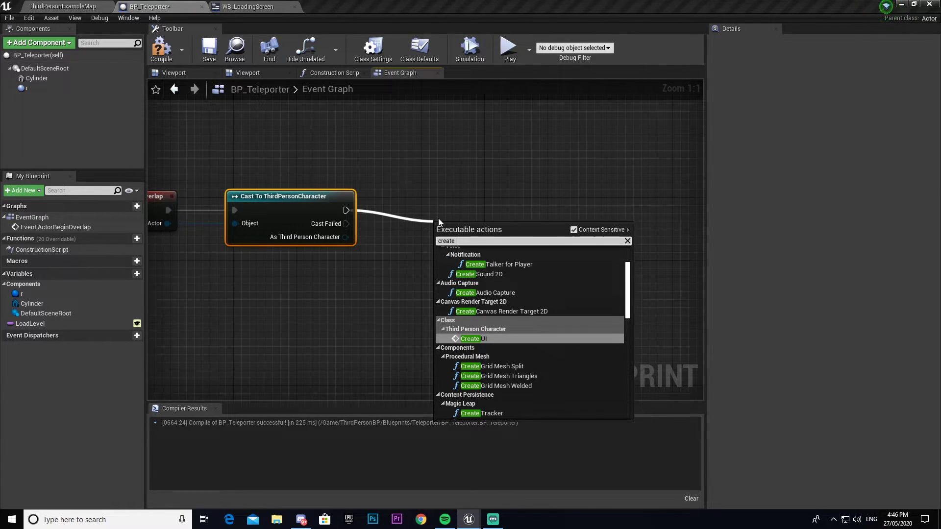
{"action": "type", "text": "widget"}
{"action": "key", "text": "Return"}
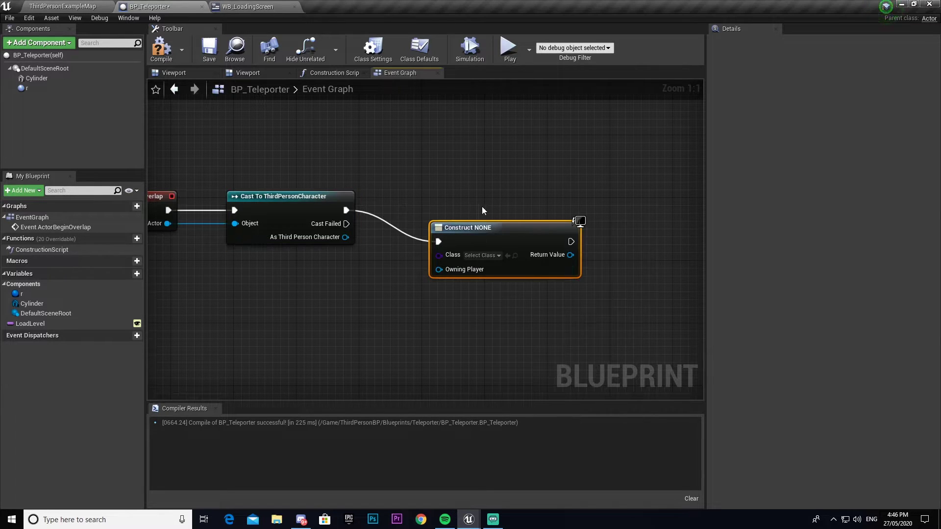
{"action": "left_click", "coordinate": [488, 223]}
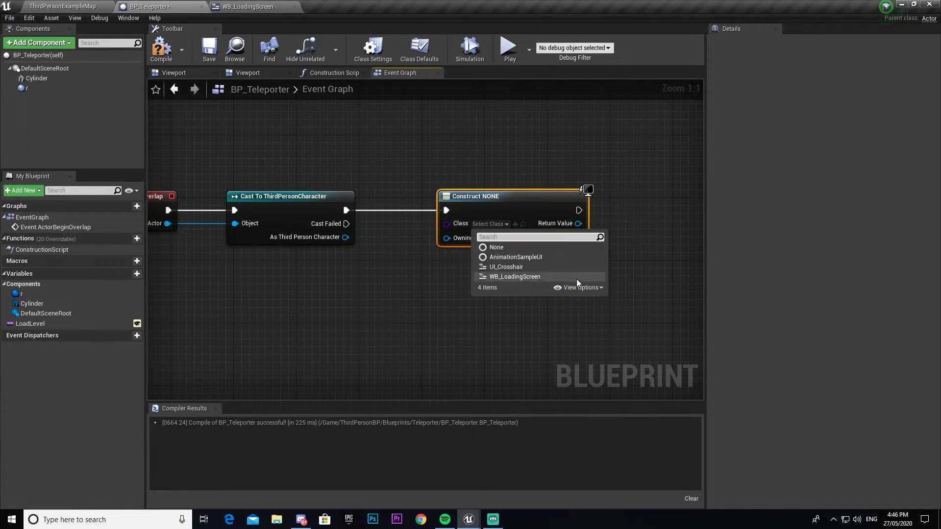
{"action": "left_click", "coordinate": [508, 277]}
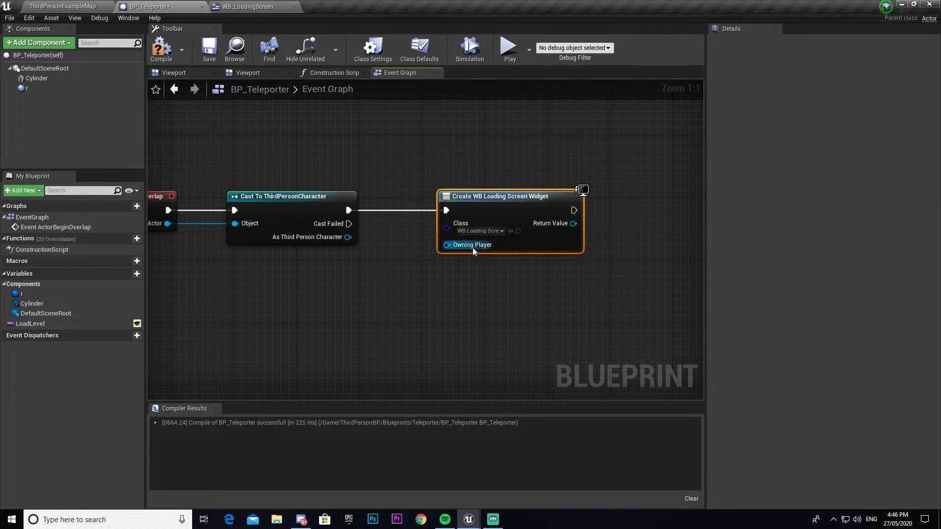
Feed the loading screen widget's Owning Player from a Get Player Controller node placed below the cast.
{"action": "left_click_drag", "start_coordinate": [473, 250], "coordinate": [368, 282]}
{"action": "type", "text": "get pla"}
{"action": "key", "text": "Return"}
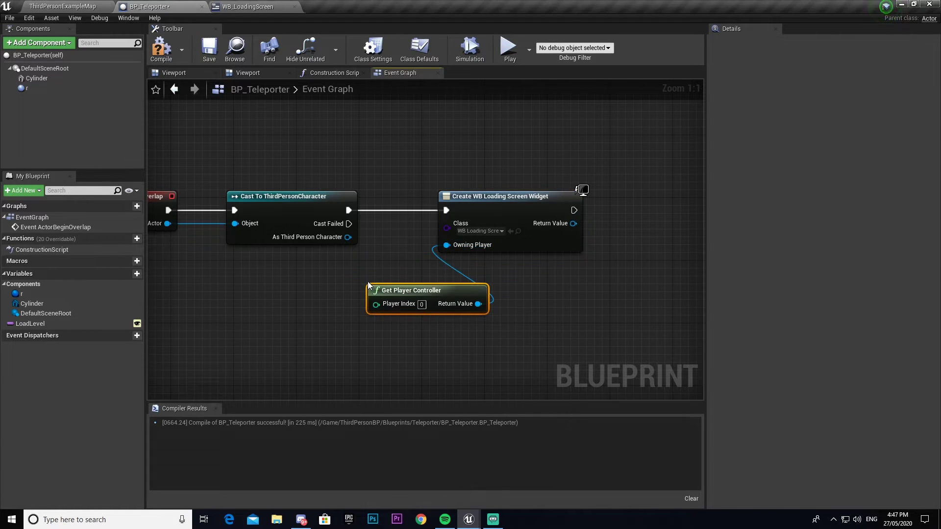
{"action": "left_click_drag", "start_coordinate": [425, 283], "coordinate": [346, 273]}
Add an Add to Viewport node after the widget creation, with the created widget as its Target.
{"action": "right_click_drag", "start_coordinate": [496, 297], "coordinate": [287, 300]}
{"action": "left_click_drag", "start_coordinate": [364, 211], "coordinate": [457, 212]}
{"action": "type", "text": "add to vie"}
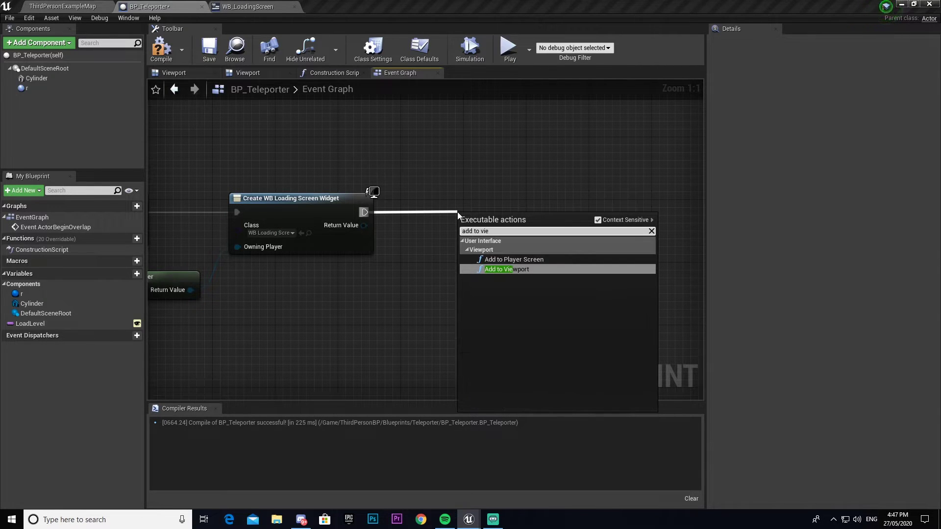
{"action": "key", "text": "Return"}
{"action": "left_click_drag", "start_coordinate": [480, 223], "coordinate": [472, 199]}
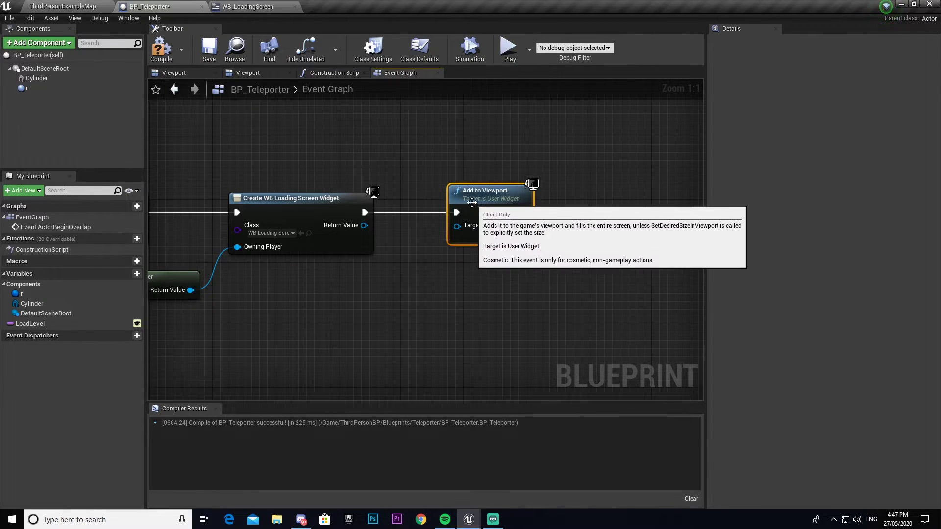
{"action": "left_click_drag", "start_coordinate": [364, 225], "coordinate": [456, 225]}
{"action": "left_click", "coordinate": [483, 282]}
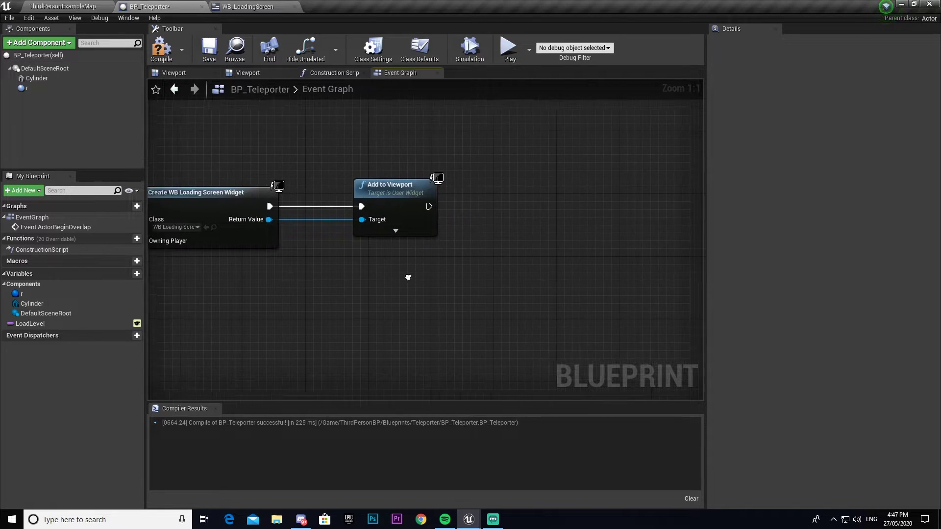
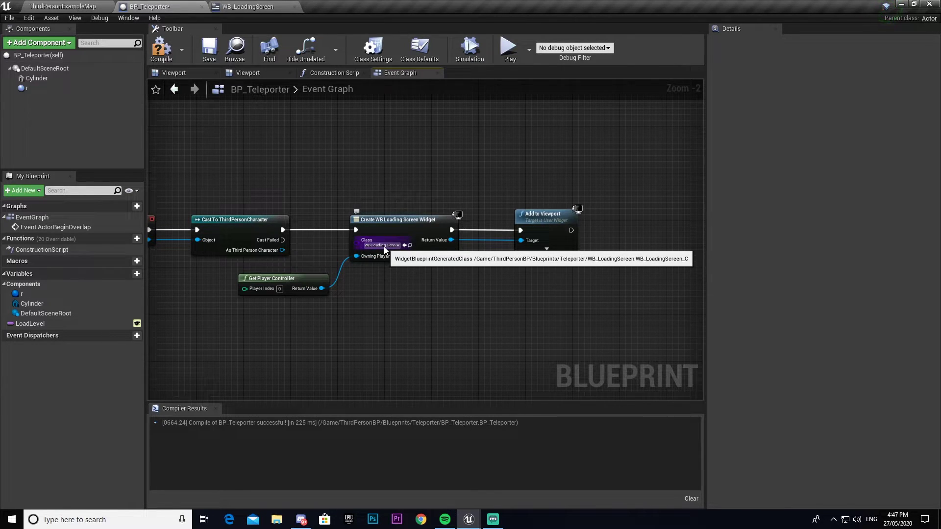
Add a second Get Player Controller node below the Add to Viewport node.
{"action": "right_click_drag", "start_coordinate": [617, 270], "coordinate": [438, 289]}
{"action": "scroll", "coordinate": [406, 278], "scroll_direction": "up", "scroll_amount": 2}
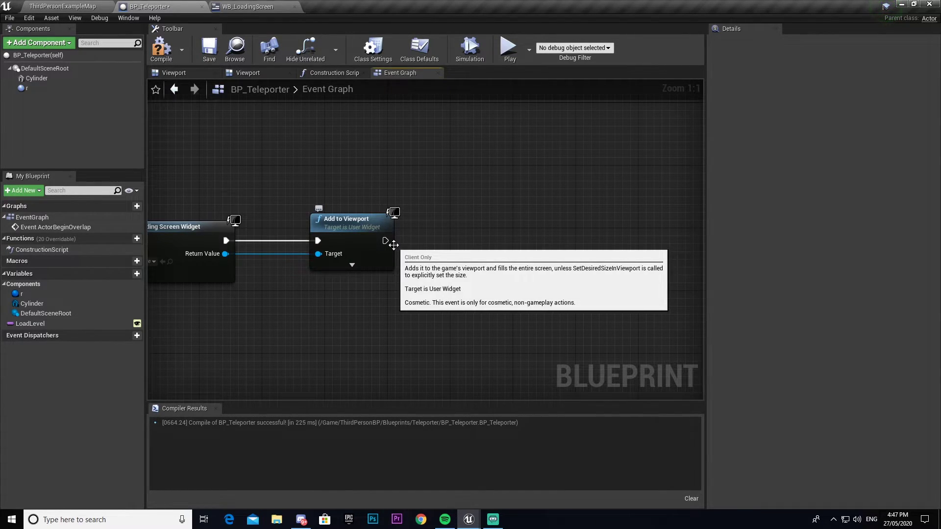
{"action": "right_click", "coordinate": [325, 328]}
{"action": "type", "text": "get player"}
{"action": "key", "text": "Up"}
{"action": "key", "text": "Up"}
{"action": "key", "text": "Up"}
{"action": "key", "text": "Return"}
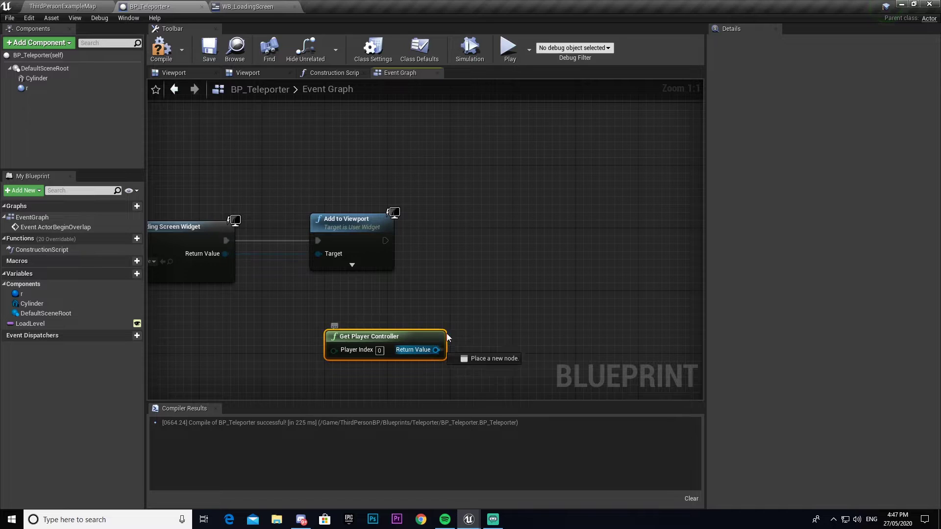
Add a Set Ignore Move Input node targeting the lower Get Player Controller and run it after Add to Viewport.
{"action": "left_click_drag", "start_coordinate": [446, 337], "coordinate": [478, 289]}
{"action": "type", "text": "set ig"}
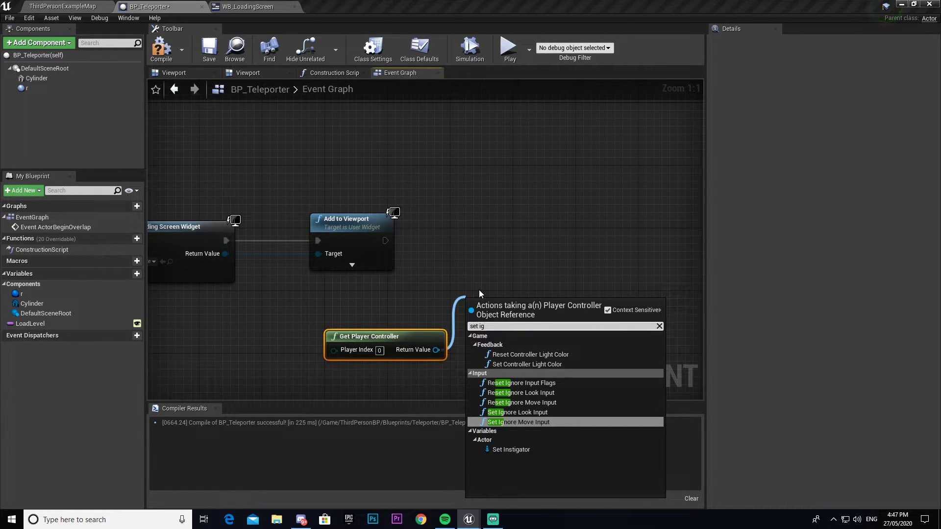
{"action": "key", "text": "Return"}
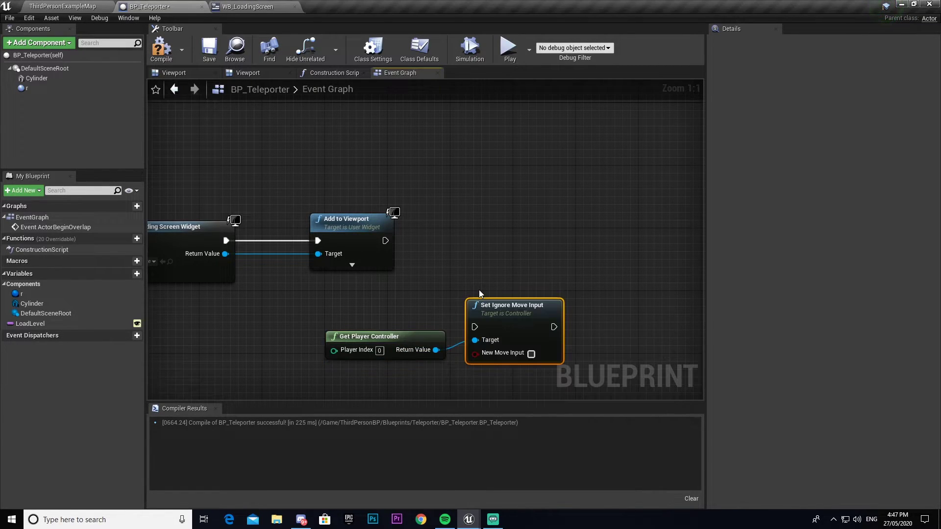
{"action": "left_click_drag", "start_coordinate": [504, 313], "coordinate": [385, 241]}
Add a Set Ignore Look Input node from the same player controller and chain it after Set Ignore Move Input.
{"action": "left_click_drag", "start_coordinate": [436, 350], "coordinate": [537, 349]}
{"action": "type", "text": "set ignor"}
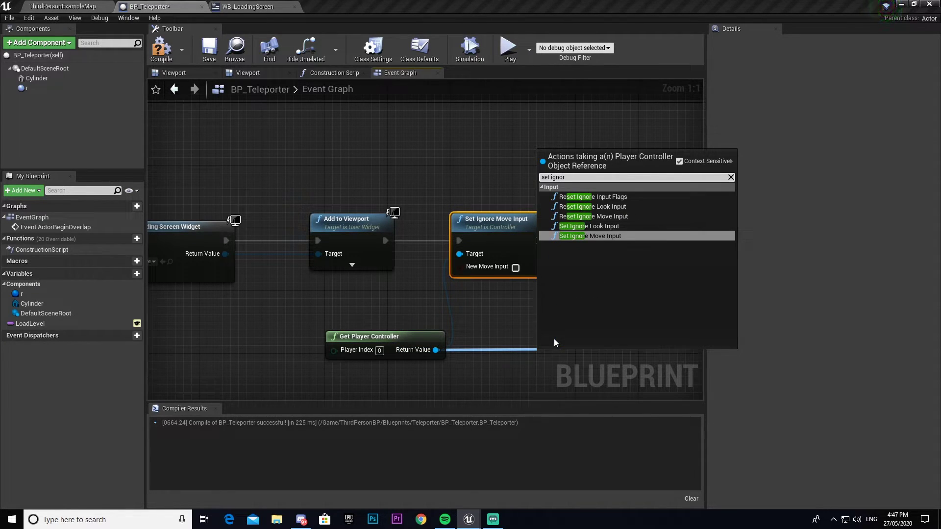
{"action": "key", "text": "Up"}
{"action": "key", "text": "Return"}
{"action": "left_click_drag", "start_coordinate": [558, 351], "coordinate": [538, 241]}
{"action": "left_click_drag", "start_coordinate": [636, 221], "coordinate": [636, 229]}
Enable New Look Input and New Move Input on the two ignore nodes and place Get Player Controller closer below them.
{"action": "left_click", "coordinate": [656, 267]}
{"action": "left_click", "coordinate": [515, 267]}
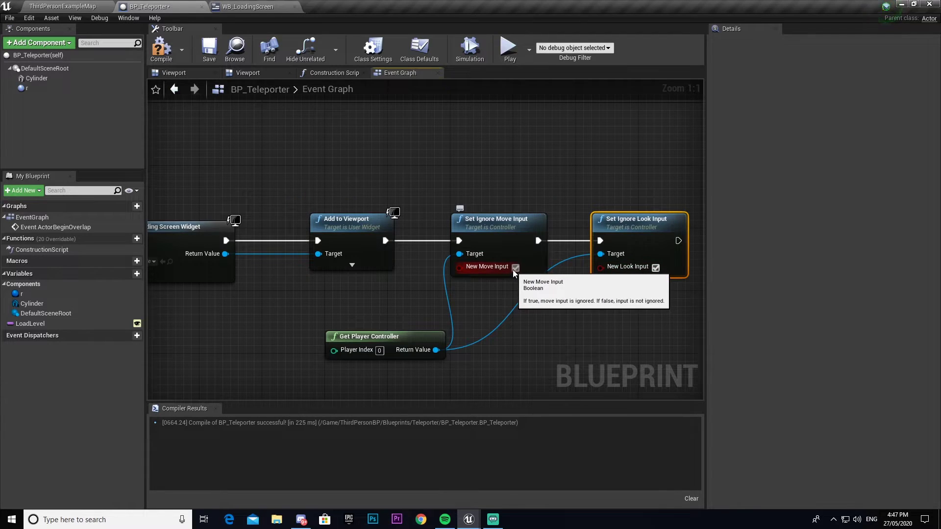
{"action": "left_click_drag", "start_coordinate": [418, 331], "coordinate": [403, 314]}
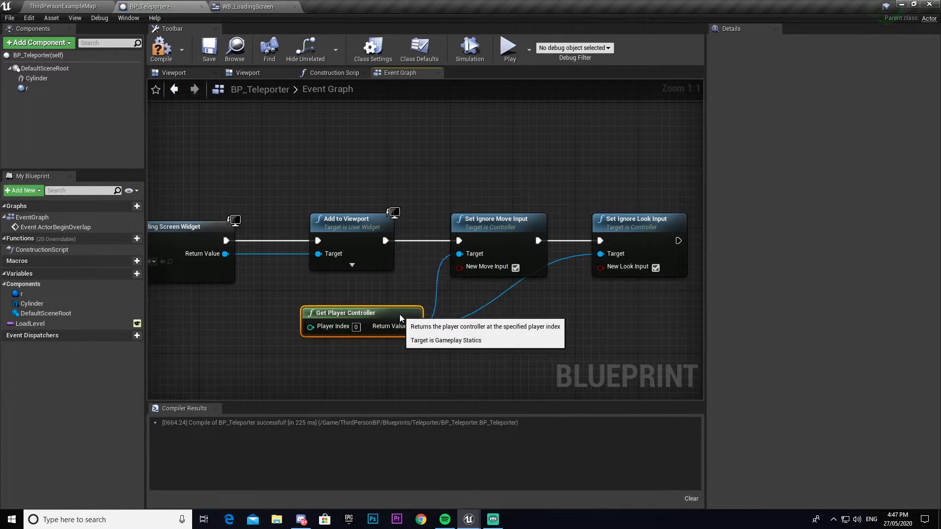
Add a Delay node after Set Ignore Look Input with a duration of 5.0 seconds.
{"action": "right_click_drag", "start_coordinate": [601, 316], "coordinate": [322, 311]}
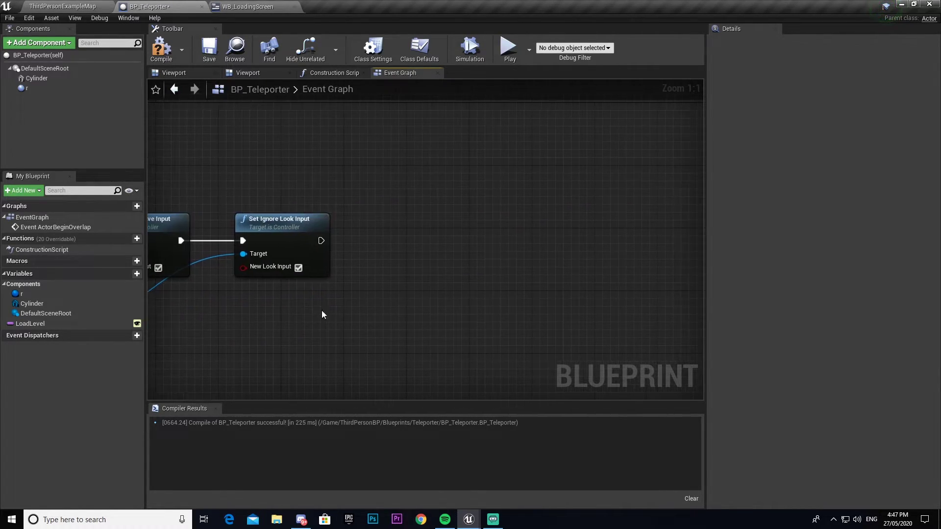
{"action": "left_click_drag", "start_coordinate": [321, 240], "coordinate": [377, 240]}
{"action": "type", "text": "delay"}
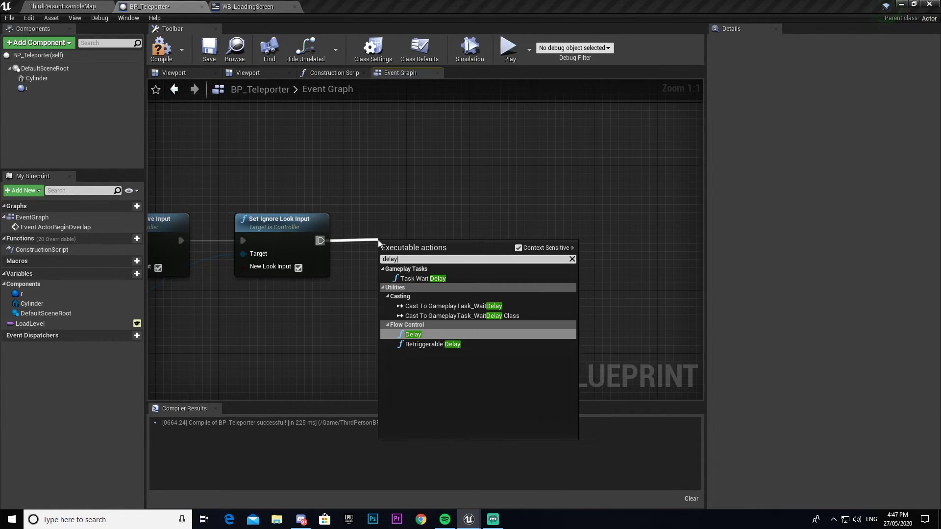
{"action": "key", "text": "Return"}
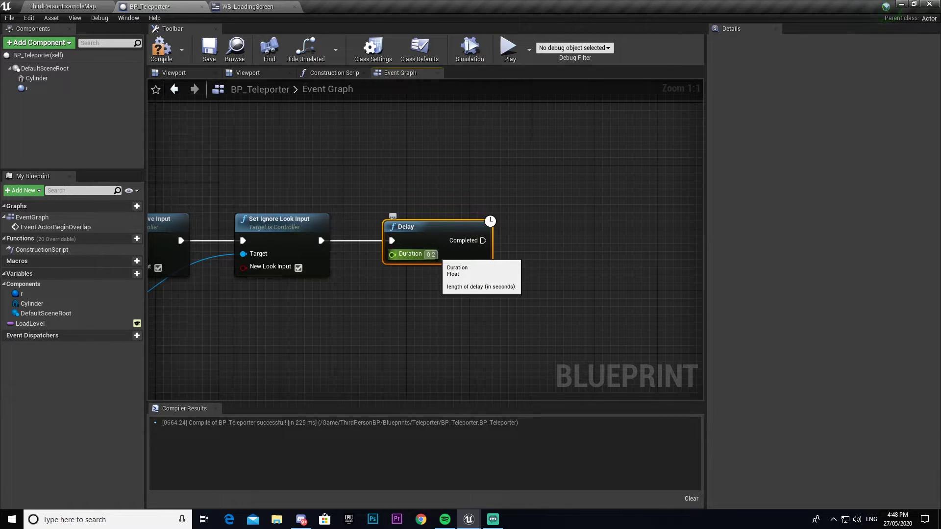
{"action": "left_click", "coordinate": [427, 254]}
{"action": "key", "text": "BackSpace"}
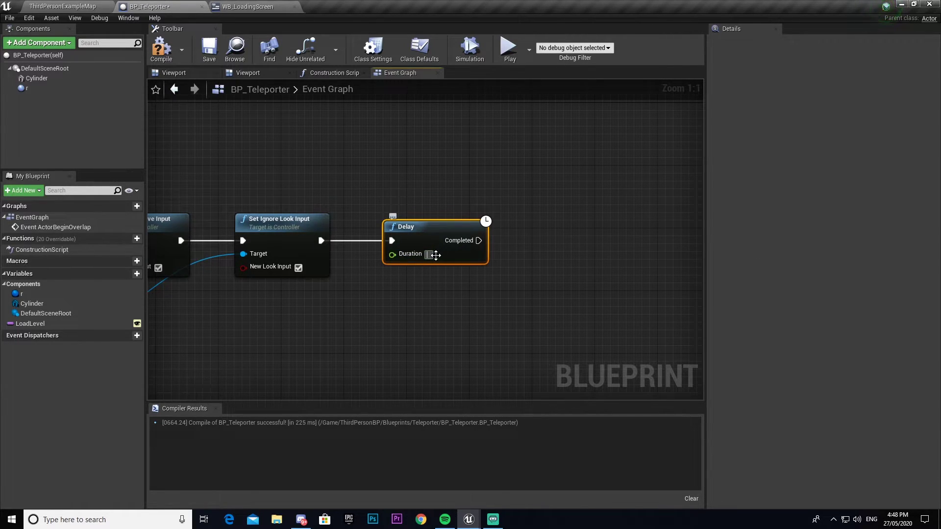
{"action": "left_click", "coordinate": [548, 248]}
Add an Open Level node after the Delay and feed its Level Name from the LoadLevel variable.
{"action": "right_click_drag", "start_coordinate": [548, 247], "coordinate": [408, 245]}
{"action": "scroll", "coordinate": [407, 244], "scroll_direction": "down", "scroll_amount": 1}
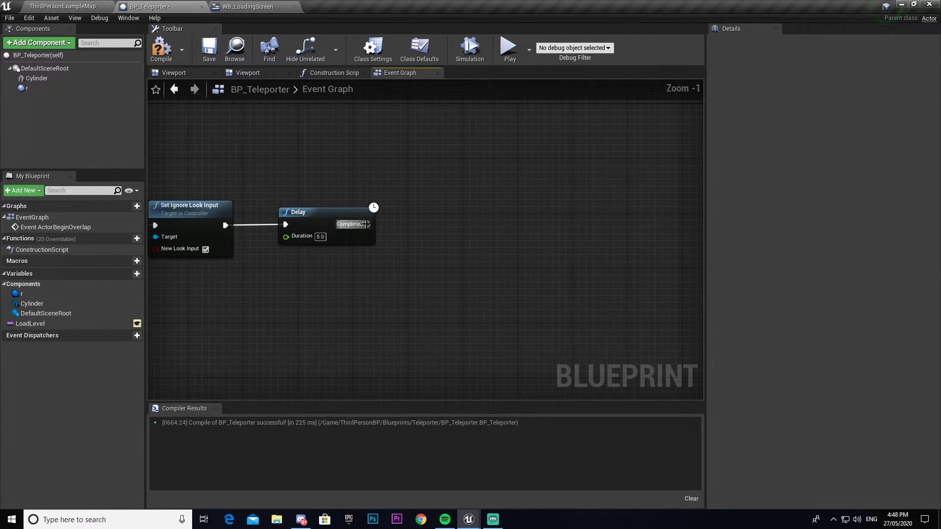
{"action": "left_click_drag", "start_coordinate": [367, 224], "coordinate": [426, 223]}
{"action": "type", "text": "open"}
{"action": "key", "text": "Return"}
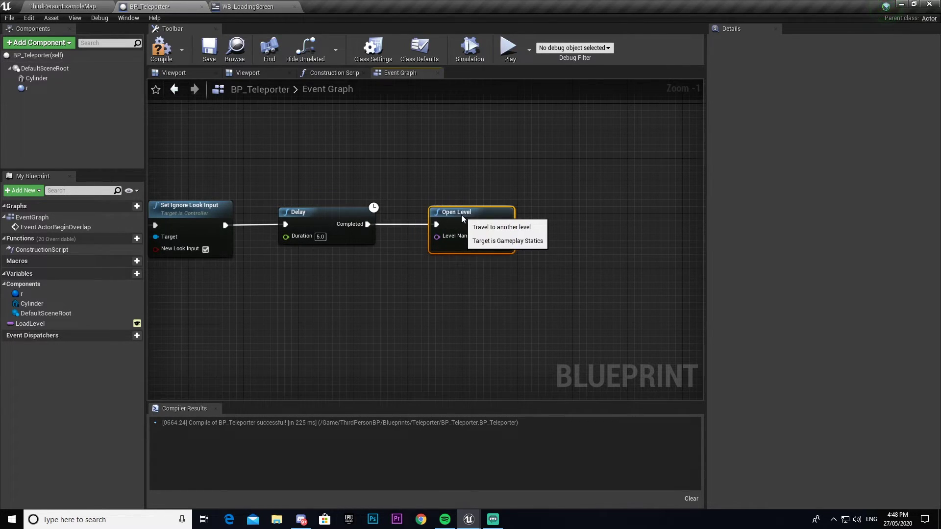
{"action": "left_click_drag", "start_coordinate": [38, 324], "coordinate": [364, 265]}
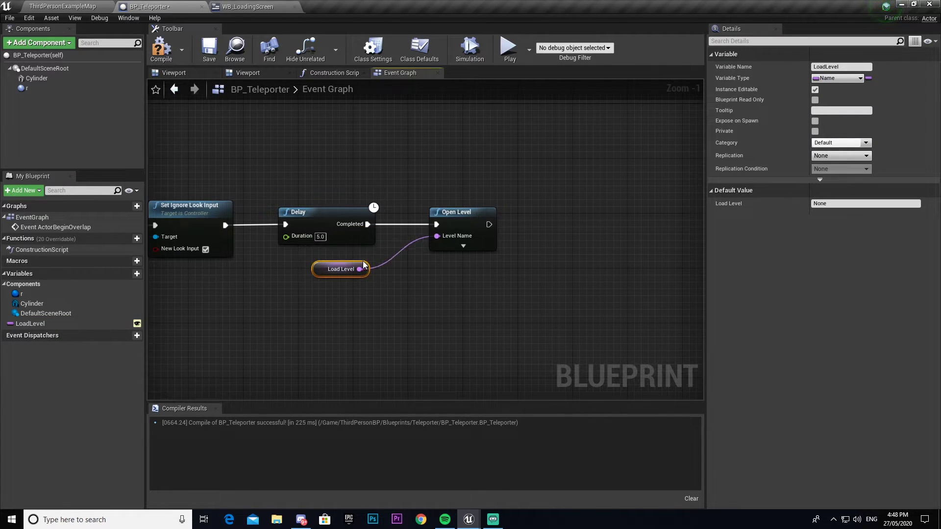
{"action": "left_click", "coordinate": [431, 280]}
Place a copy of the Get Player Controller node below the Open Level node.
{"action": "right_click_drag", "start_coordinate": [484, 284], "coordinate": [800, 264]}
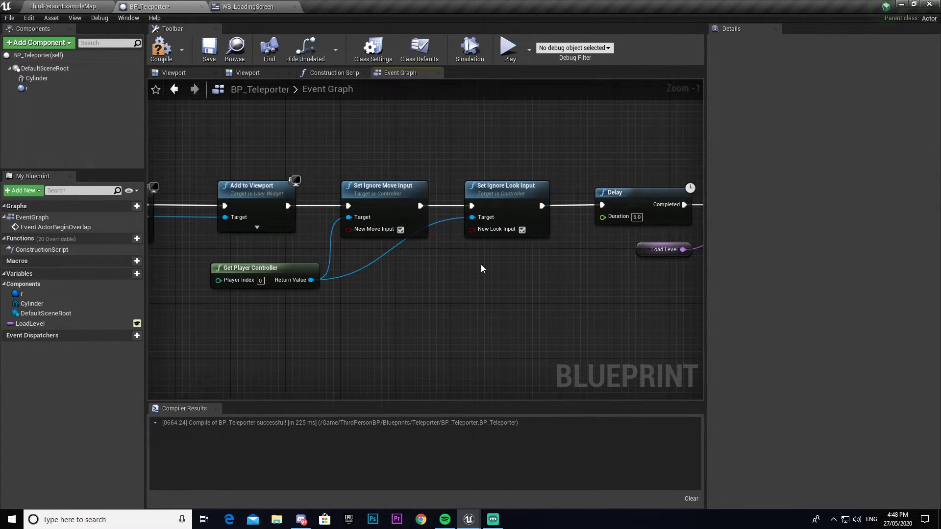
{"action": "left_click", "coordinate": [399, 193]}
{"action": "left_click", "coordinate": [564, 155]}
{"action": "right_click_drag", "start_coordinate": [570, 164], "coordinate": [252, 147]}
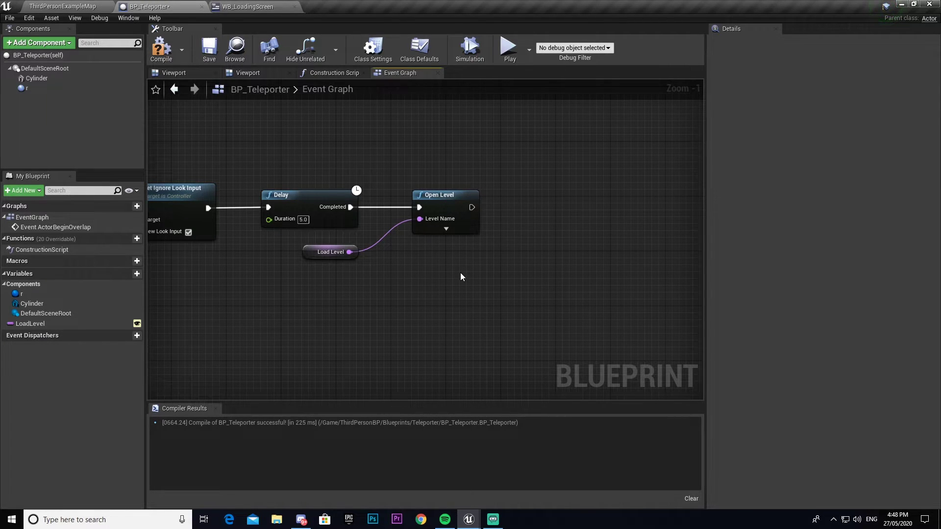
{"action": "right_click_drag", "start_coordinate": [419, 256], "coordinate": [760, 214]}
{"action": "left_click", "coordinate": [285, 232]}
{"action": "right_click_drag", "start_coordinate": [488, 288], "coordinate": [235, 287]}
{"action": "key", "text": "ctrl+v"}
{"action": "left_click", "coordinate": [521, 239]}
{"action": "right_click_drag", "start_coordinate": [521, 239], "coordinate": [423, 258]}
Add a Reset Ignore Look Input node targeting the copied player controller and run it after Open Level.
{"action": "left_click_drag", "start_coordinate": [463, 286], "coordinate": [543, 203]}
{"action": "type", "text": "set igno"}
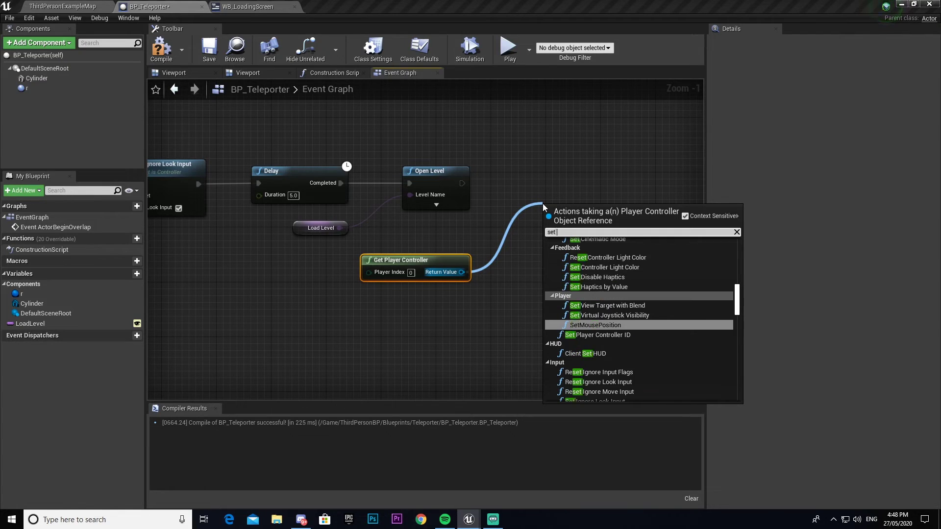
{"action": "key", "text": "Up"}
{"action": "key", "text": "Up"}
{"action": "key", "text": "Up"}
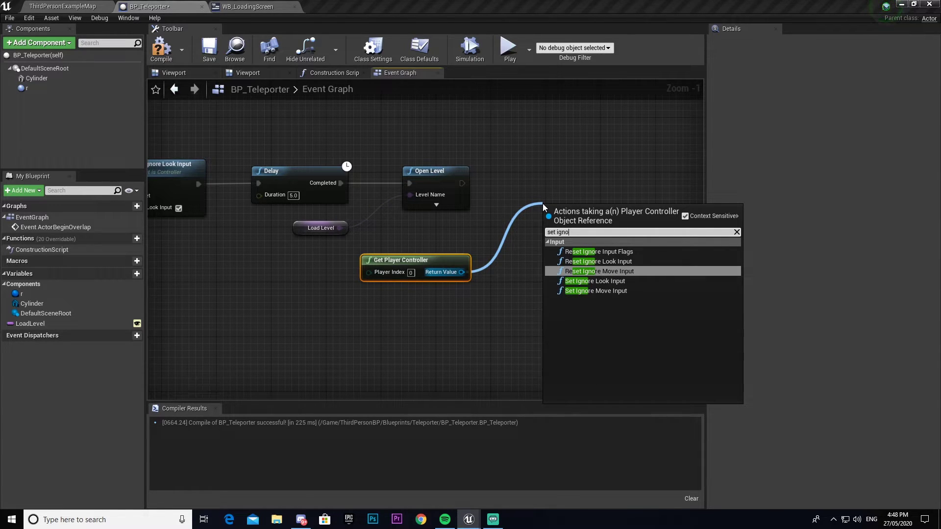
{"action": "key", "text": "Return"}
{"action": "left_click_drag", "start_coordinate": [546, 225], "coordinate": [465, 185]}
{"action": "left_click_drag", "start_coordinate": [597, 210], "coordinate": [577, 170]}
{"action": "left_click", "coordinate": [574, 143]}
{"action": "right_click_drag", "start_coordinate": [586, 138], "coordinate": [450, 152]}
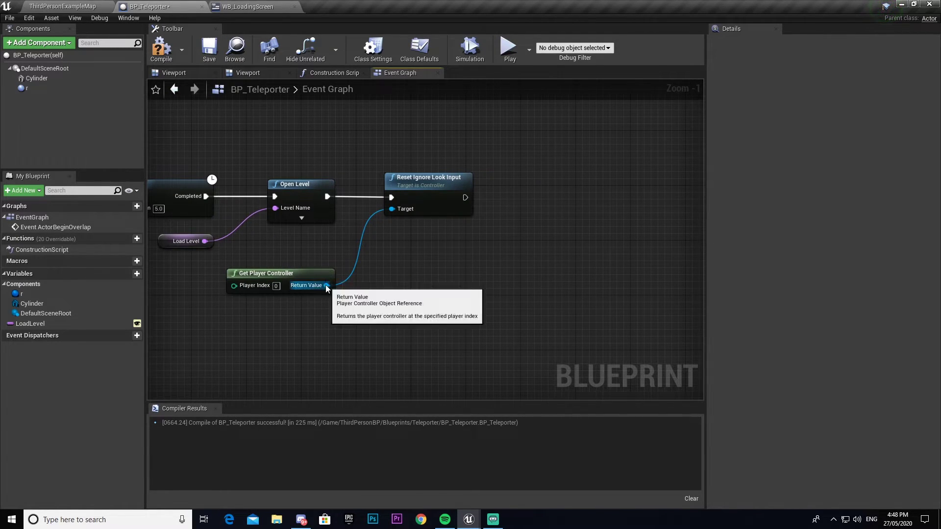
{"action": "left_click_drag", "start_coordinate": [326, 285], "coordinate": [528, 263]}
{"action": "type", "text": "Reset"}
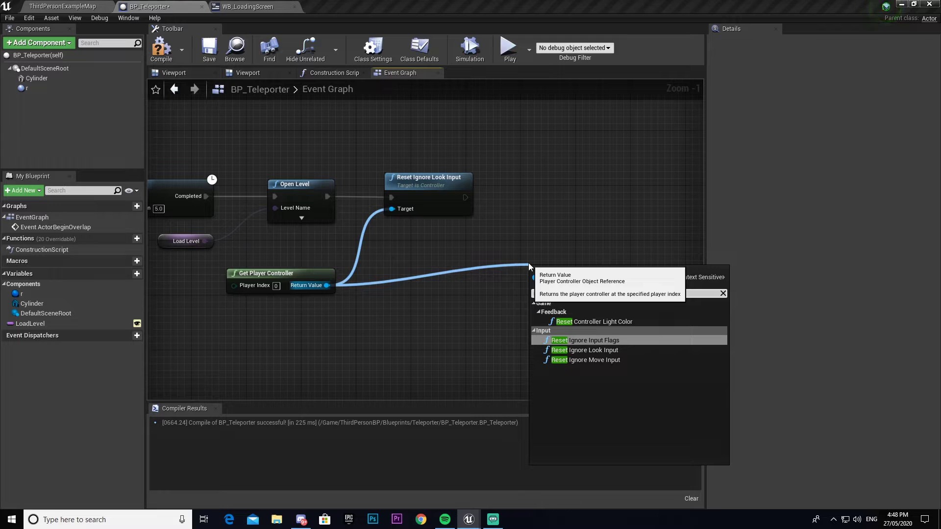
{"action": "key", "text": "Down"}
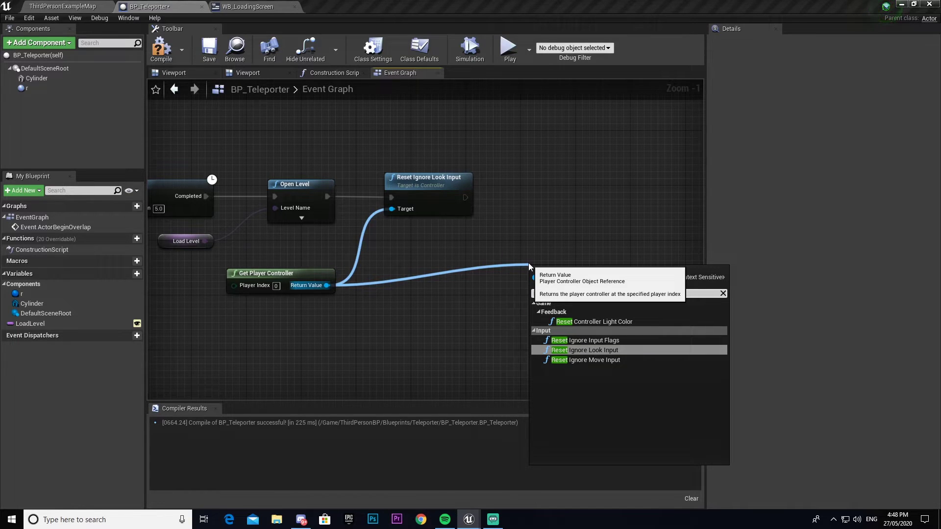
{"action": "key", "text": "Return"}
{"action": "key", "text": "Delete"}
Add a Reset Ignore Move Input node from the same player controller and chain it after Reset Ignore Look Input.
{"action": "left_click_drag", "start_coordinate": [326, 285], "coordinate": [524, 255]}
{"action": "type", "text": "reset"}
{"action": "key", "text": "Down"}
{"action": "key", "text": "Down"}
{"action": "key", "text": "Return"}
{"action": "left_click_drag", "start_coordinate": [465, 198], "coordinate": [538, 185]}
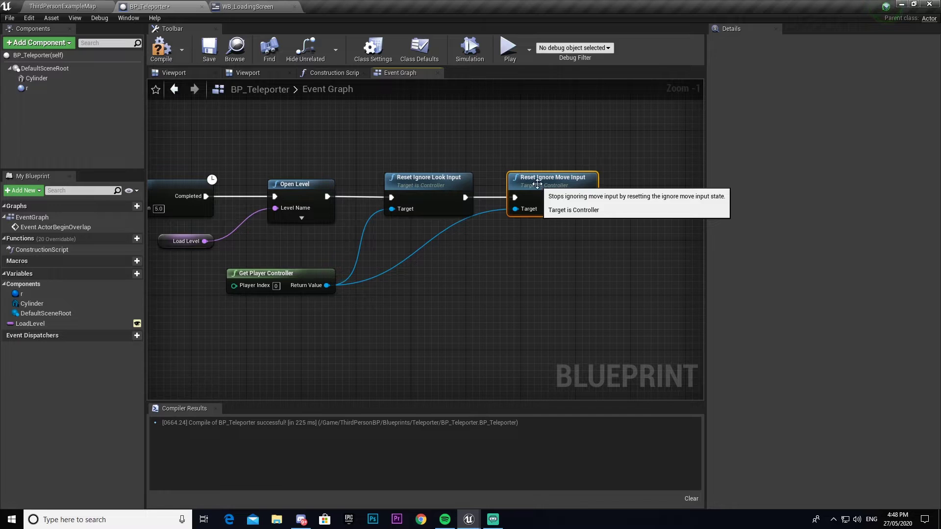
{"action": "left_click", "coordinate": [521, 251]}
Review the start of the graph, from the overlap event and character cast through the widget creation and Add to Viewport.
{"action": "right_click_drag", "start_coordinate": [546, 250], "coordinate": [453, 244]}
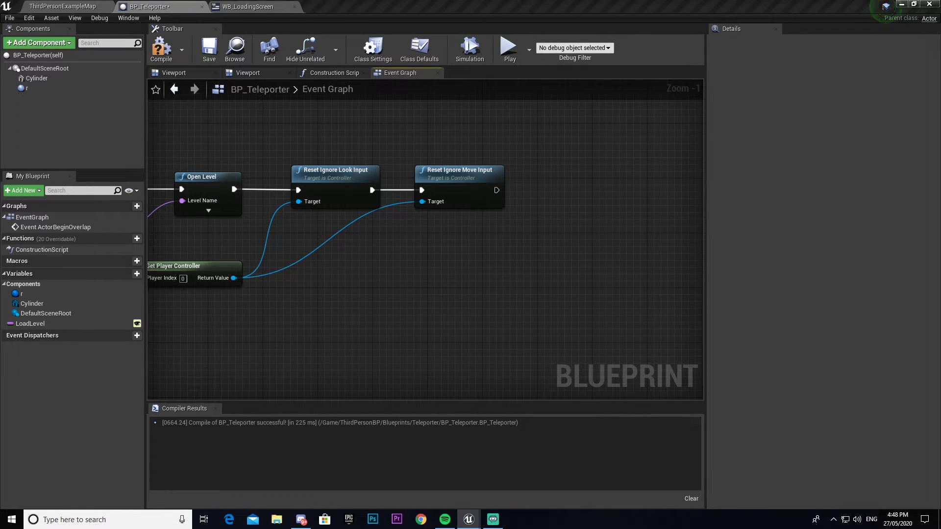
{"action": "right_click_drag", "start_coordinate": [261, 304], "coordinate": [584, 264]}
{"action": "right_click_drag", "start_coordinate": [307, 245], "coordinate": [634, 259]}
{"action": "right_click_drag", "start_coordinate": [256, 267], "coordinate": [718, 272]}
{"action": "right_click_drag", "start_coordinate": [392, 197], "coordinate": [393, 197]}
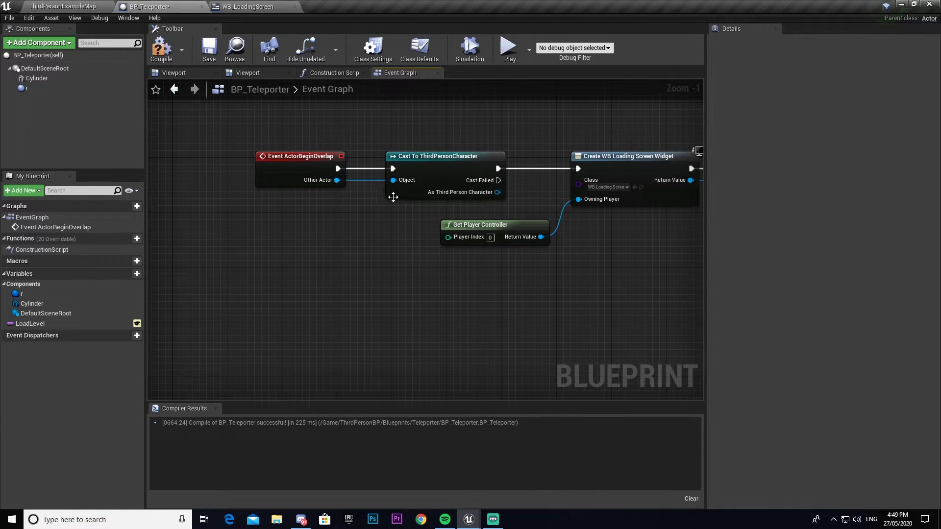
{"action": "left_click", "coordinate": [289, 152]}
{"action": "left_click", "coordinate": [210, 124]}
{"action": "right_click_drag", "start_coordinate": [217, 132], "coordinate": [218, 224]}
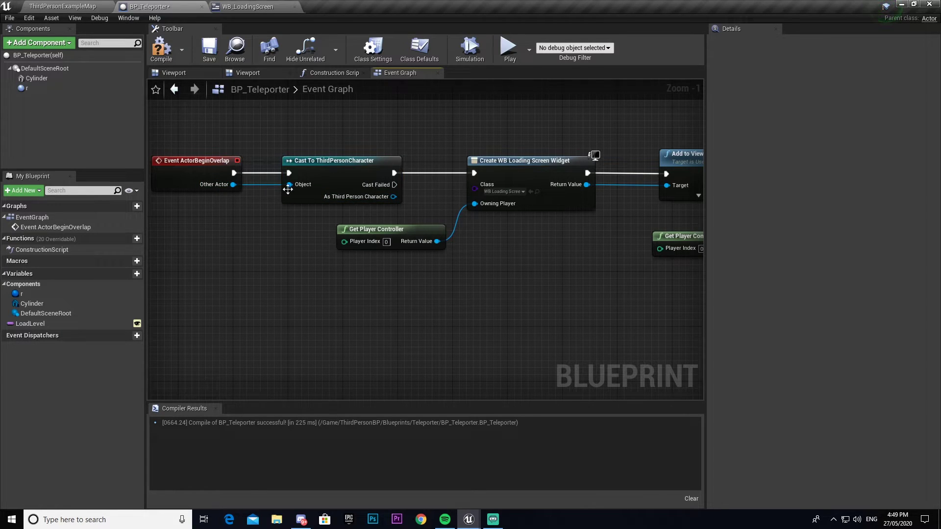
{"action": "right_click_drag", "start_coordinate": [402, 196], "coordinate": [301, 203]}
{"action": "left_click_drag", "start_coordinate": [352, 133], "coordinate": [474, 228]}
{"action": "right_click_drag", "start_coordinate": [474, 227], "coordinate": [348, 210]}
{"action": "left_click_drag", "start_coordinate": [399, 130], "coordinate": [493, 222]}
Review the rest of the graph, from the ignore input nodes through Delay and Open Level to the reset nodes.
{"action": "right_click_drag", "start_coordinate": [492, 223], "coordinate": [304, 236]}
{"action": "left_click_drag", "start_coordinate": [342, 137], "coordinate": [418, 241]}
{"action": "right_click_drag", "start_coordinate": [419, 241], "coordinate": [336, 247]}
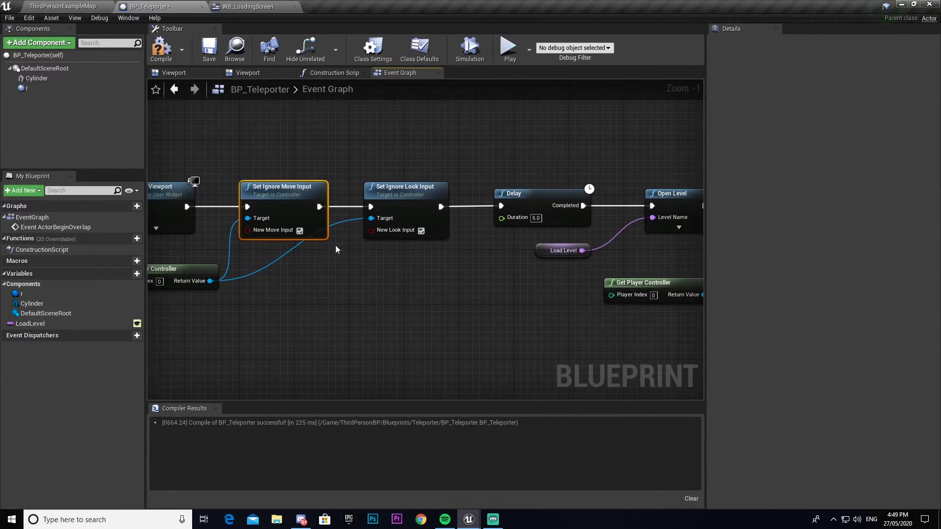
{"action": "left_click_drag", "start_coordinate": [370, 135], "coordinate": [442, 254]}
{"action": "right_click_drag", "start_coordinate": [442, 255], "coordinate": [247, 240]}
{"action": "left_click_drag", "start_coordinate": [306, 144], "coordinate": [386, 214]}
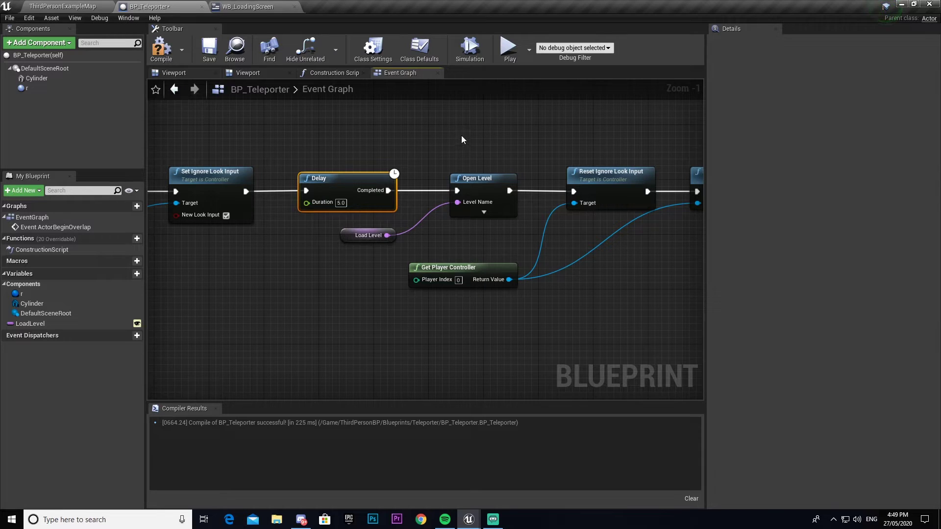
{"action": "left_click", "coordinate": [499, 136]}
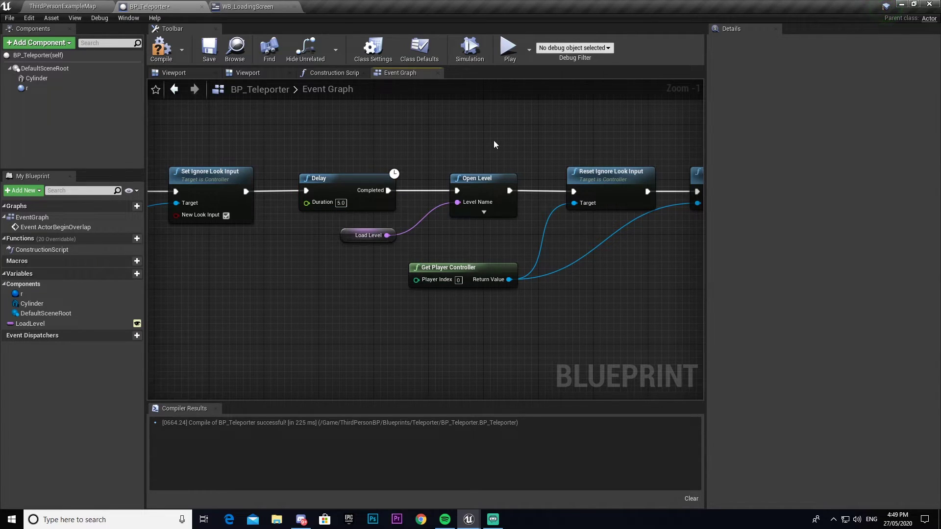
{"action": "right_click_drag", "start_coordinate": [493, 140], "coordinate": [433, 143]}
{"action": "left_click_drag", "start_coordinate": [458, 162], "coordinate": [377, 230]}
{"action": "left_click", "coordinate": [289, 238]}
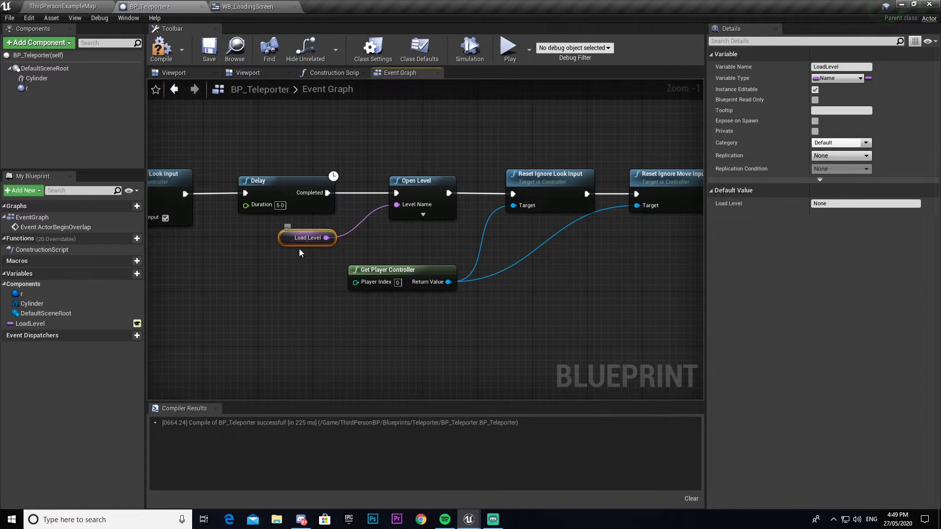
{"action": "left_click", "coordinate": [438, 238]}
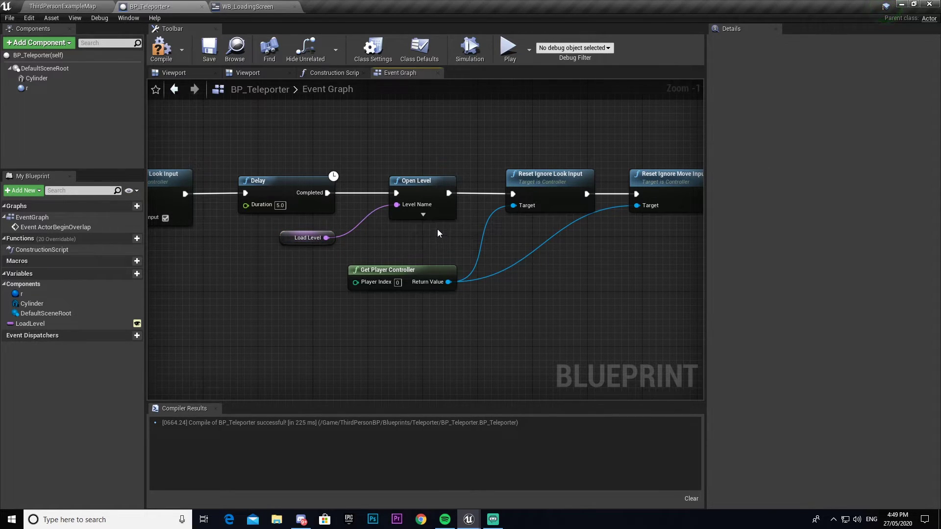
{"action": "right_click_drag", "start_coordinate": [437, 232], "coordinate": [326, 228]}
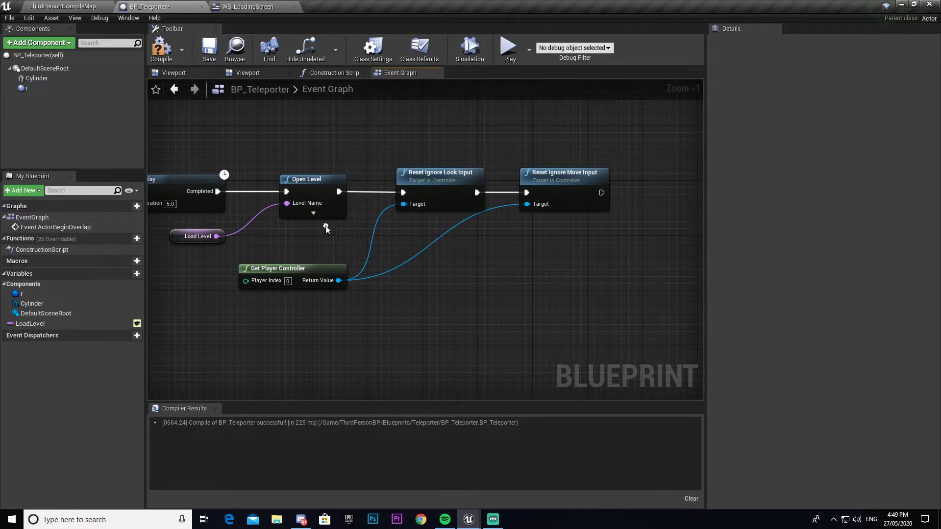
{"action": "left_click_drag", "start_coordinate": [381, 131], "coordinate": [637, 236]}
{"action": "left_click", "coordinate": [613, 237]}
Wrap all the nodes in a comment reading "Transfers player to new level when overlapping with teleport bp".
{"action": "scroll", "coordinate": [576, 241], "scroll_direction": "down", "scroll_amount": 5}
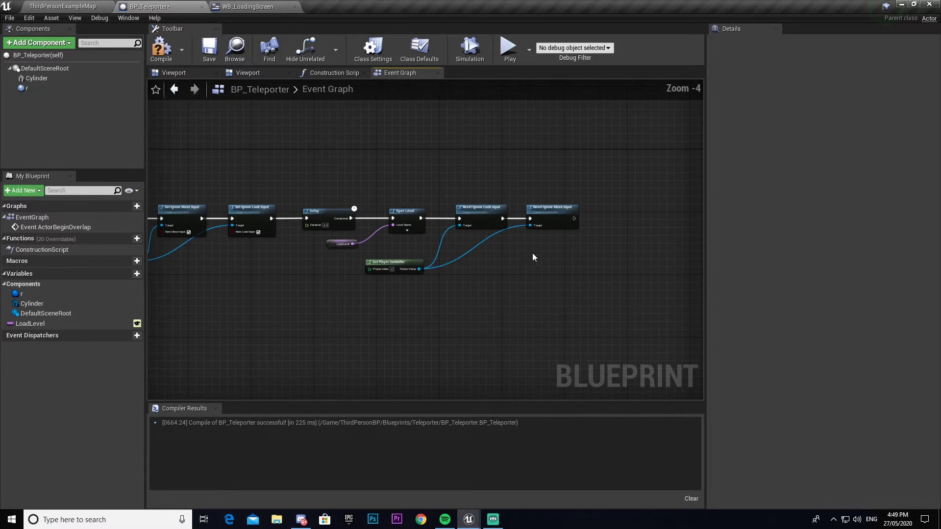
{"action": "left_click_drag", "start_coordinate": [211, 189], "coordinate": [650, 258]}
{"action": "key", "text": "c"}
{"action": "type", "text": "Transfers player t"}
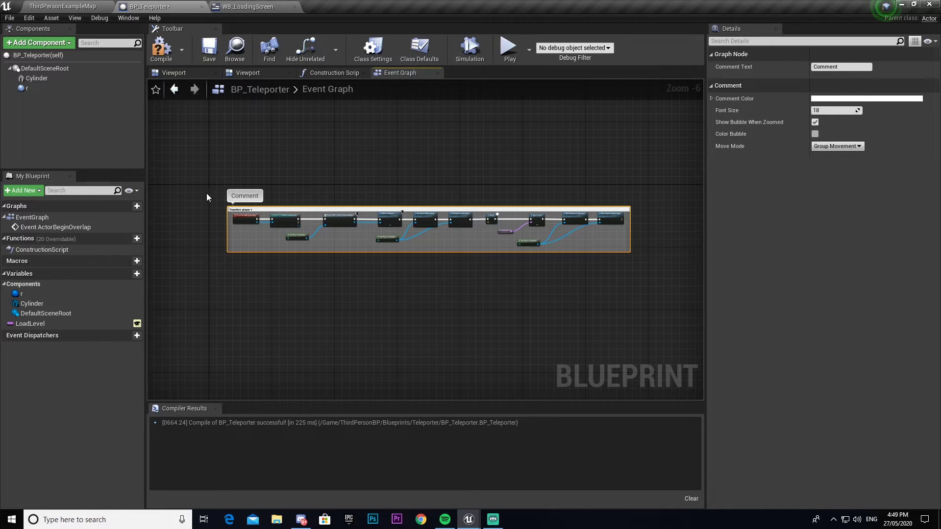
{"action": "scroll", "coordinate": [210, 194], "scroll_direction": "up", "scroll_amount": 4}
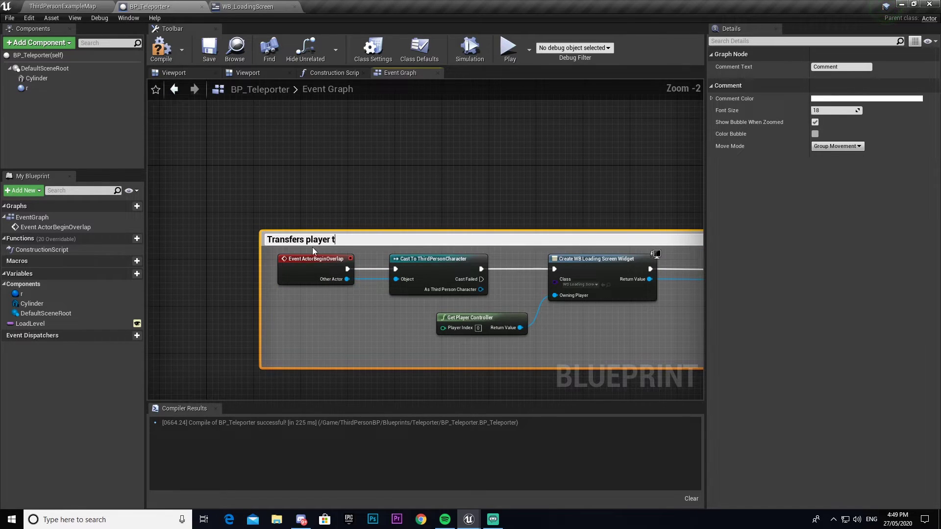
{"action": "type", "text": "o new level when overlapping"}
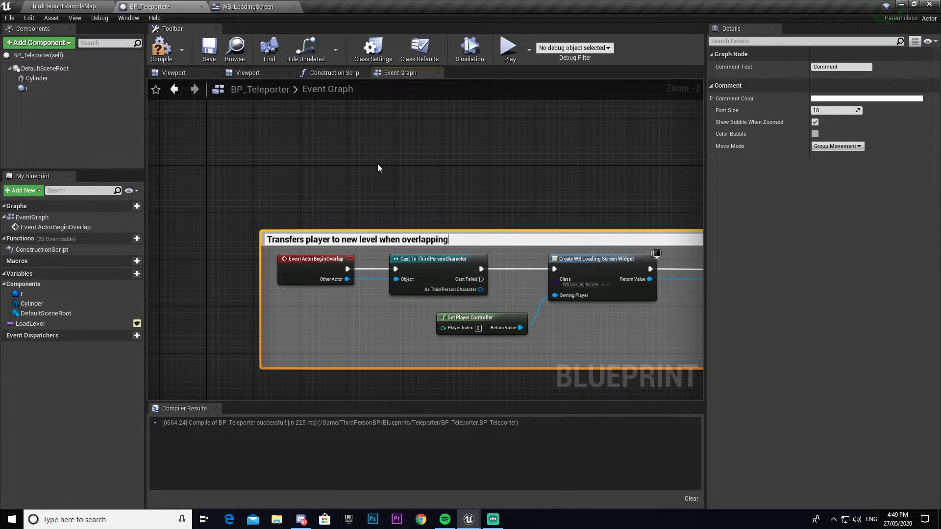
{"action": "type", "text": " with teleport bp"}
{"action": "left_click", "coordinate": [377, 168]}
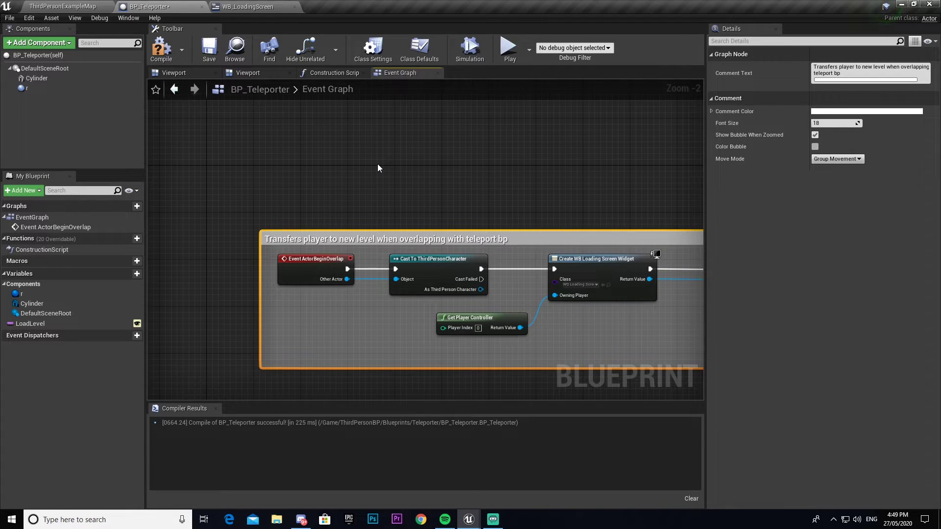
Compile and save the BP_Teleporter blueprint.
{"action": "left_click", "coordinate": [161, 49]}
{"action": "left_click", "coordinate": [211, 49]}
{"action": "right_click_drag", "start_coordinate": [439, 182], "coordinate": [351, 145]}
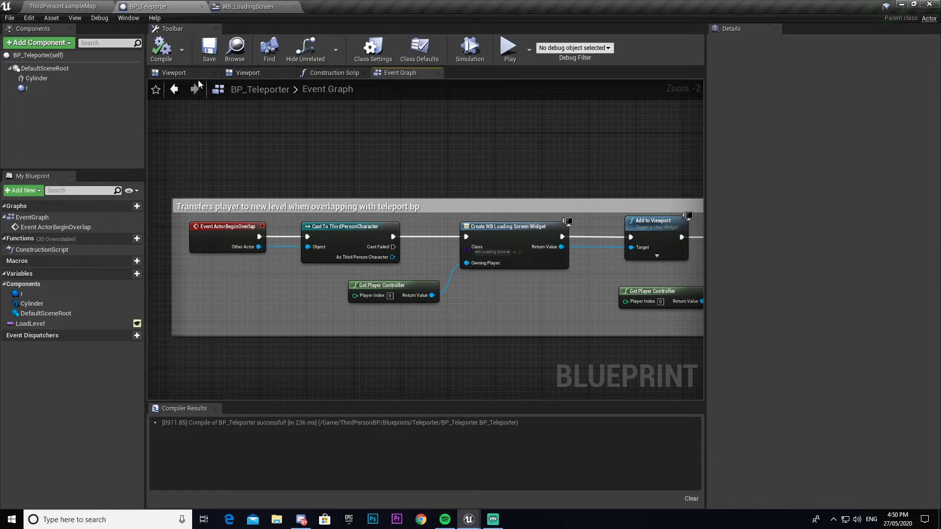
Place a BP_Teleporter from the Teleporter folder on the floor of ThirdPersonExampleMap, near the player start.
{"action": "left_click", "coordinate": [55, 4]}
{"action": "right_click_drag", "start_coordinate": [344, 206], "coordinate": [318, 274]}
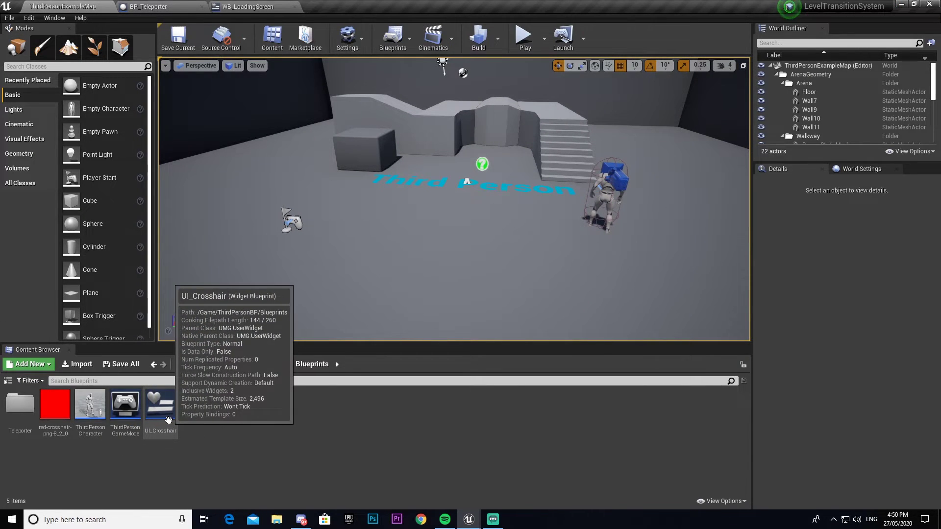
{"action": "double_click", "coordinate": [19, 405]}
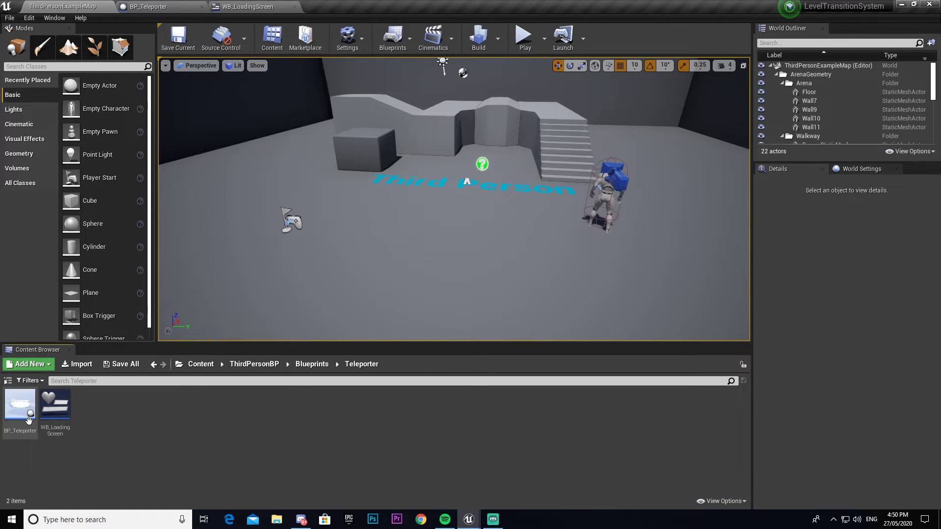
{"action": "left_click_drag", "start_coordinate": [19, 405], "coordinate": [419, 223]}
{"action": "key", "text": "w"}
{"action": "right_click_drag", "start_coordinate": [430, 244], "coordinate": [301, 309]}
{"action": "key", "text": "s"}
{"action": "key", "text": "d"}
{"action": "key", "text": "s"}
{"action": "key", "text": "w"}
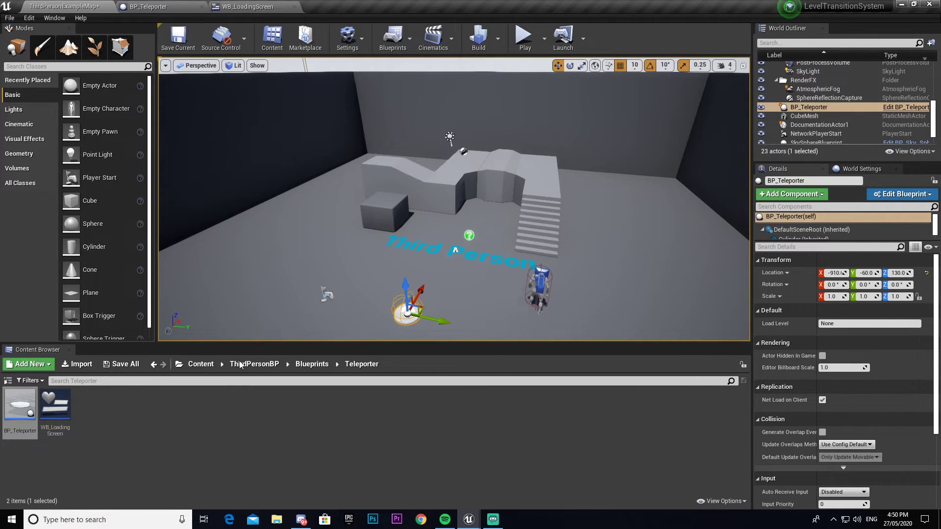
Duplicate ThirdPersonExampleMap in the ThirdPersonBP Maps folder and name the copy Level2.
{"action": "left_click", "coordinate": [151, 407]}
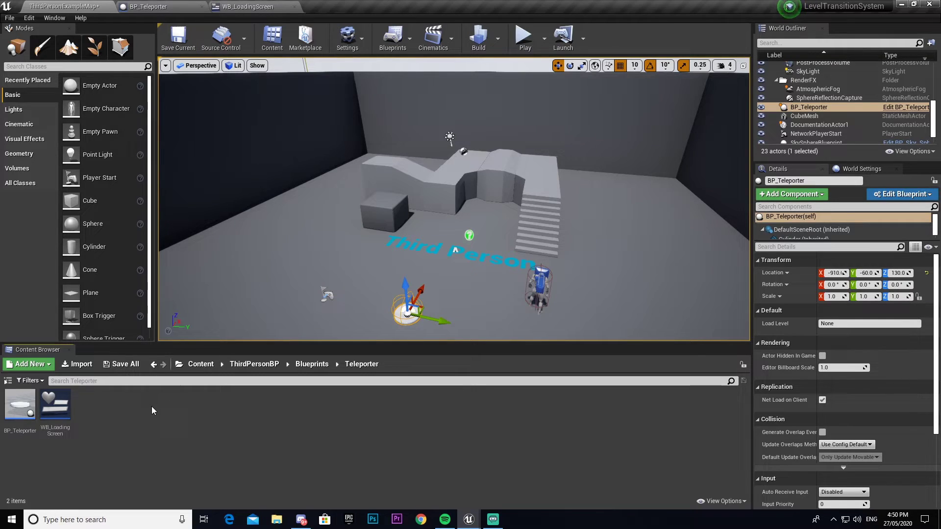
{"action": "key", "text": "alt+Left"}
{"action": "key", "text": "alt+Right"}
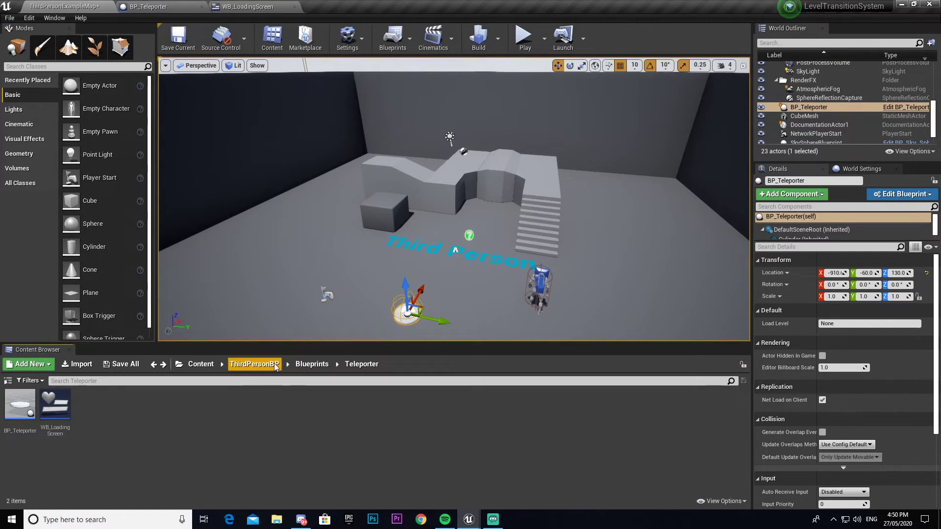
{"action": "left_click", "coordinate": [258, 365]}
{"action": "double_click", "coordinate": [55, 405]}
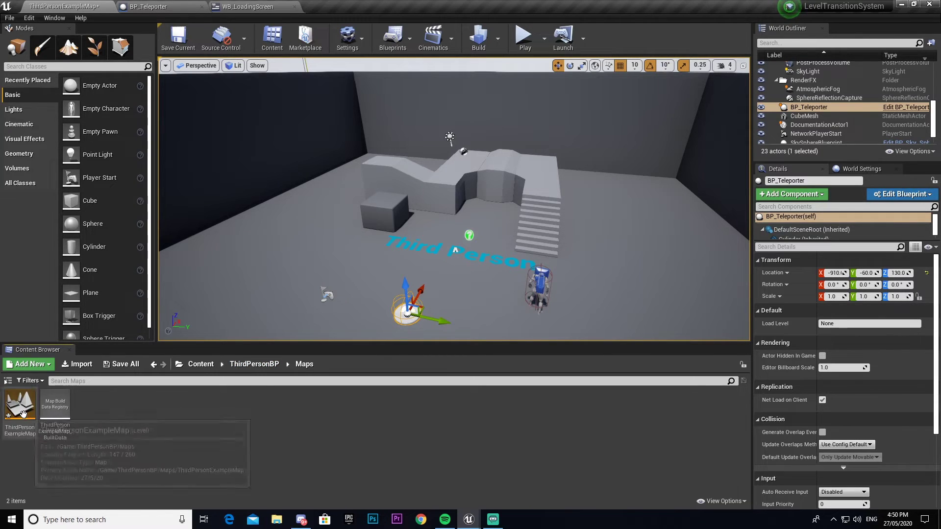
{"action": "key", "text": "ctrl+c"}
{"action": "key", "text": "ctrl+v"}
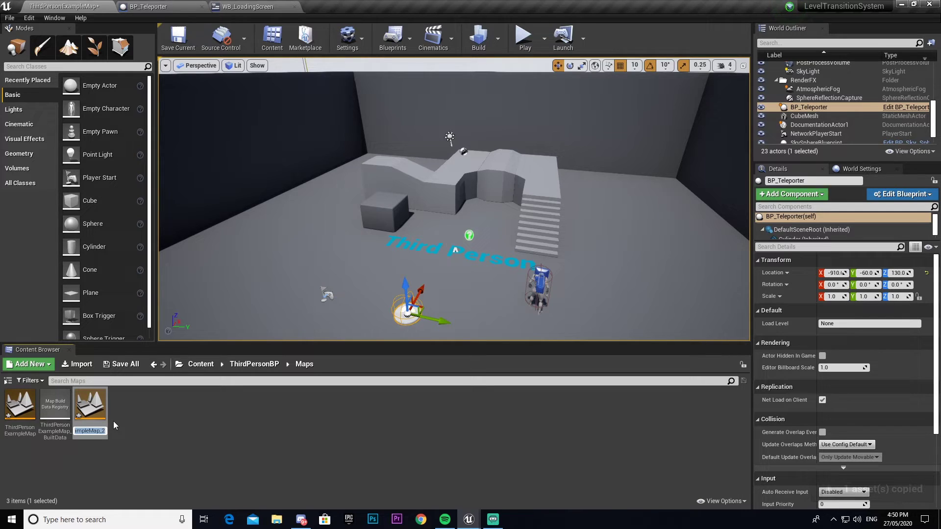
{"action": "type", "text": "Level2"}
{"action": "key", "text": "Return"}
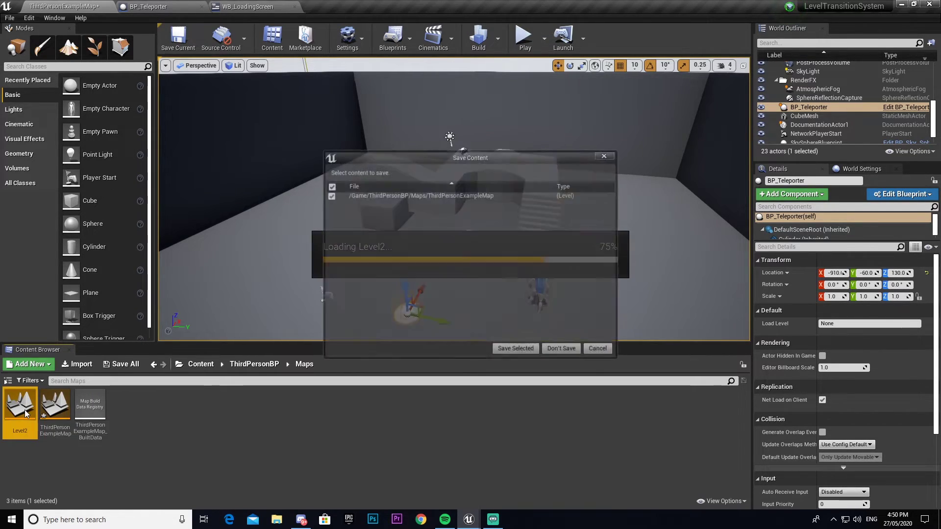
Apply the M_UE4Man_Body material to Wall7 in Level2 and save the level.
{"action": "right_click_drag", "start_coordinate": [534, 179], "coordinate": [413, 113]}
{"action": "key", "text": "s"}
{"action": "key", "text": "w"}
{"action": "left_click", "coordinate": [413, 114]}
{"action": "left_click", "coordinate": [872, 346]}
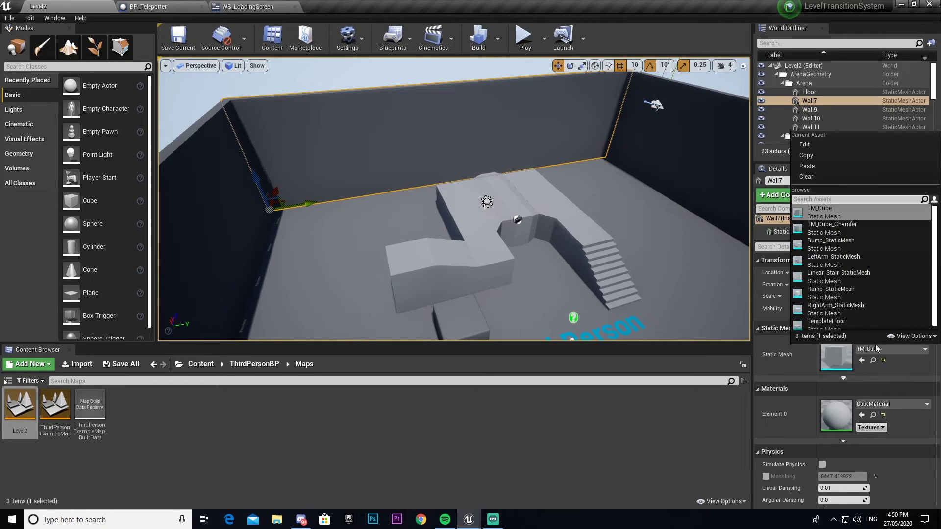
{"action": "left_click", "coordinate": [891, 403]}
{"action": "left_click", "coordinate": [892, 403]}
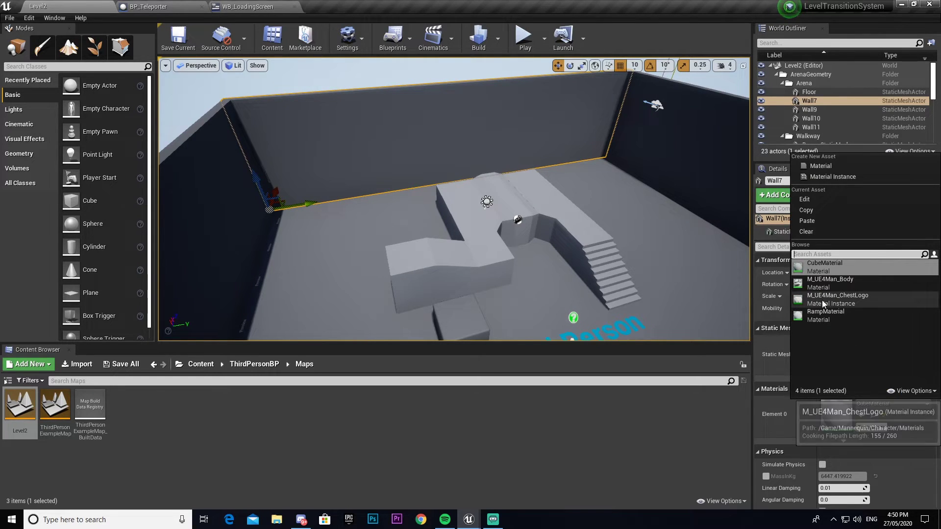
{"action": "left_click", "coordinate": [821, 284]}
{"action": "right_click_drag", "start_coordinate": [485, 201], "coordinate": [300, 192]}
{"action": "left_click", "coordinate": [186, 45]}
Reopen ThirdPersonExampleMap and select the BP_Teleporter on the floor.
{"action": "double_click", "coordinate": [55, 406]}
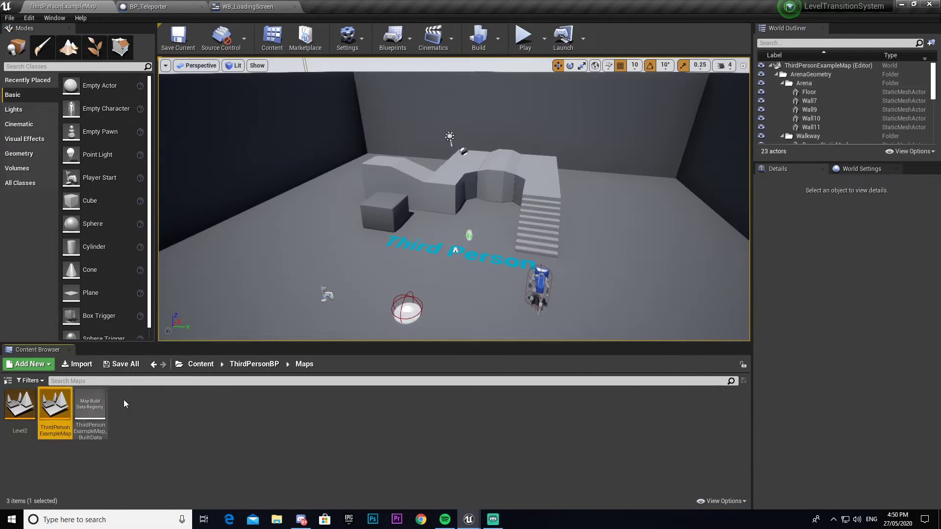
{"action": "right_click_drag", "start_coordinate": [432, 230], "coordinate": [401, 283]}
{"action": "left_click", "coordinate": [432, 229]}
{"action": "key", "text": "f"}
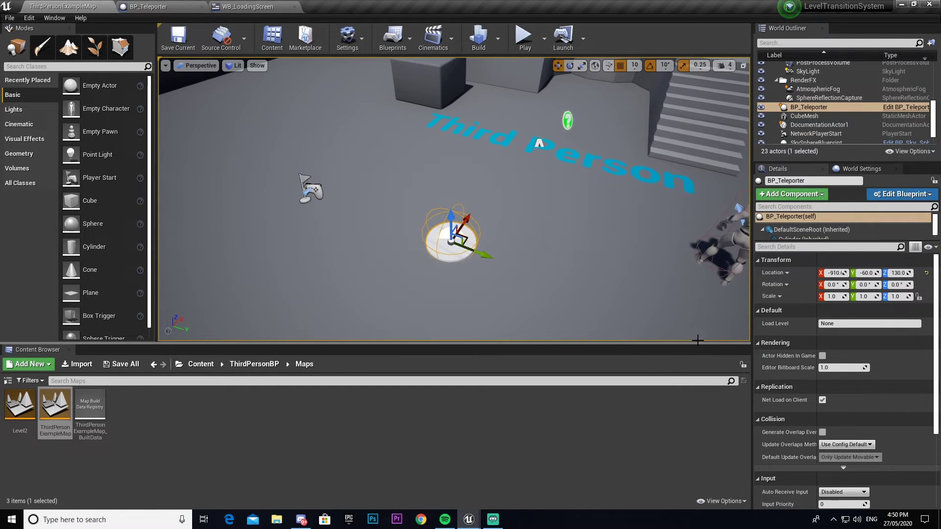
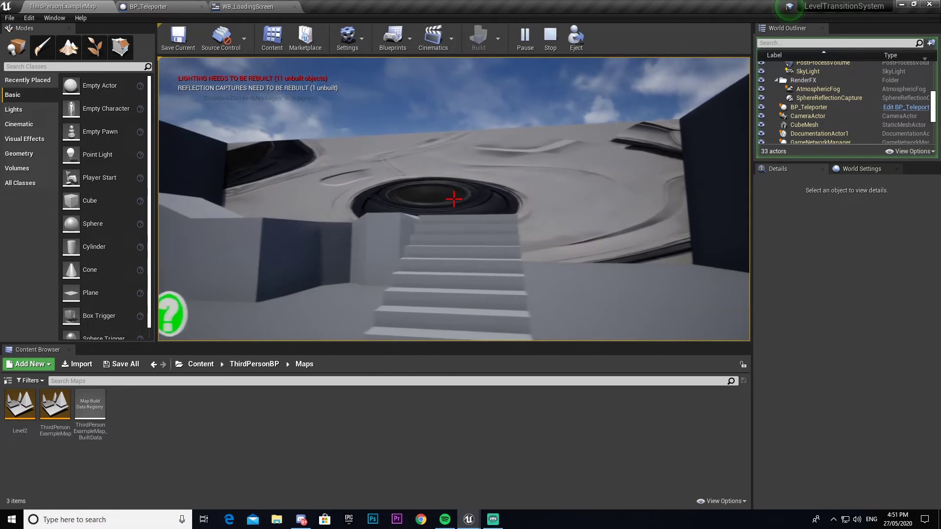
End the play test after walking around the new level, and delete the BP_Teleporter from ThirdPersonExampleMap.
{"action": "key", "text": "w"}
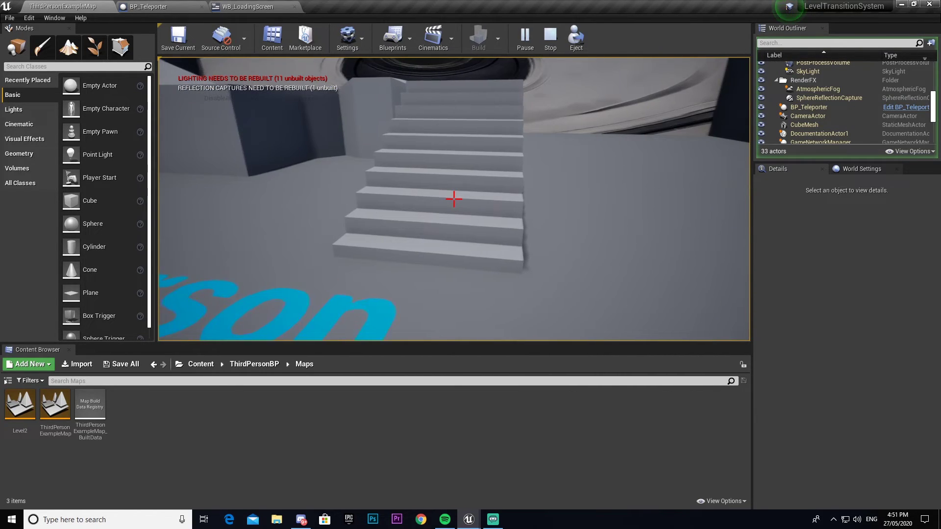
{"action": "key", "text": "Escape"}
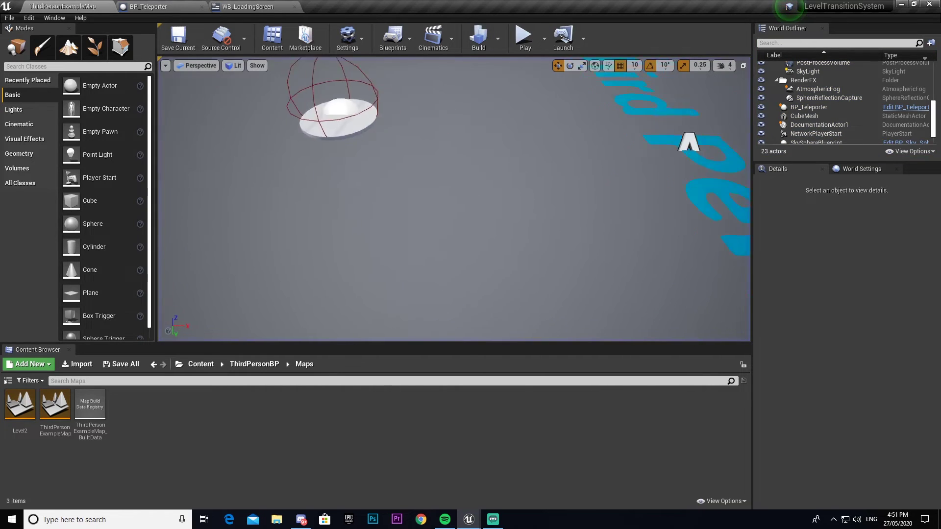
{"action": "left_click", "coordinate": [436, 189]}
{"action": "key", "text": "Delete"}
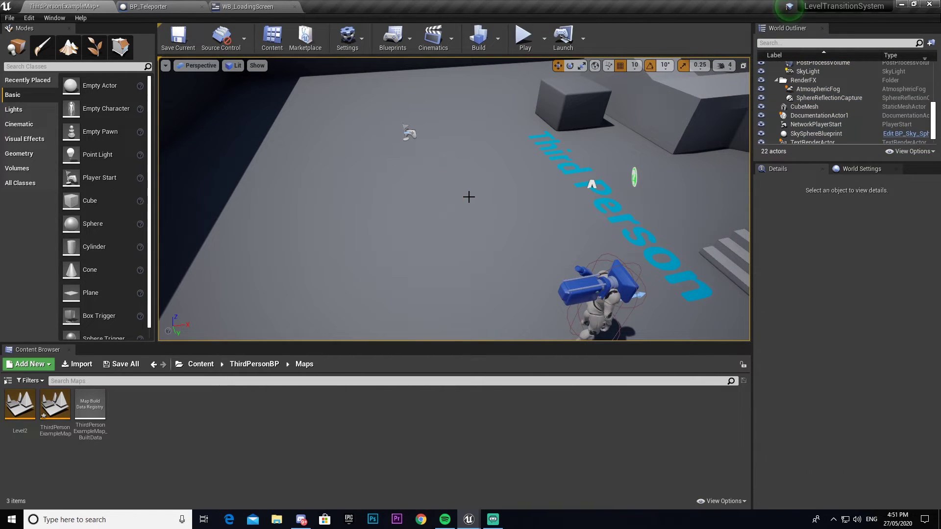
Launch ThirdPersonExampleMap as a standalone game, saving the changed level.
{"action": "right_click_drag", "start_coordinate": [469, 224], "coordinate": [527, 213]}
{"action": "key", "text": "s"}
{"action": "key", "text": "d"}
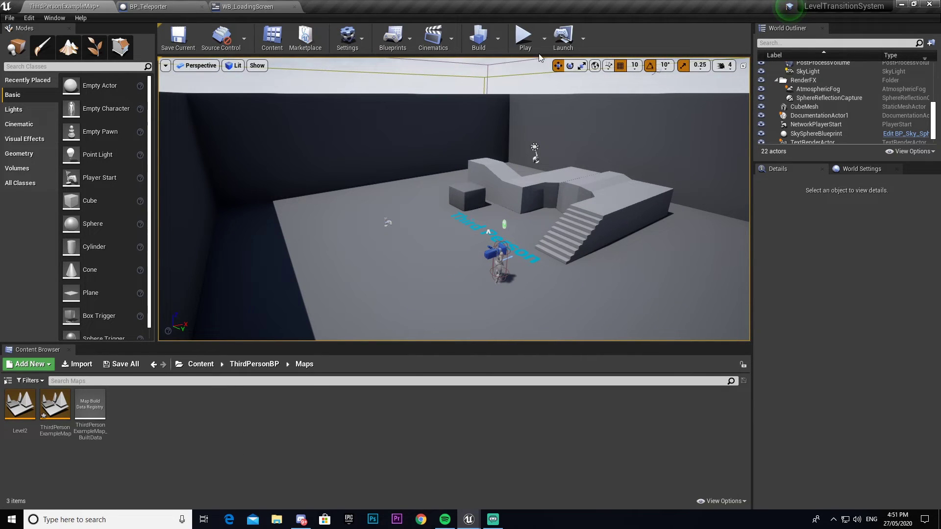
{"action": "left_click", "coordinate": [544, 39]}
{"action": "right_click_drag", "start_coordinate": [461, 135], "coordinate": [487, 93]}
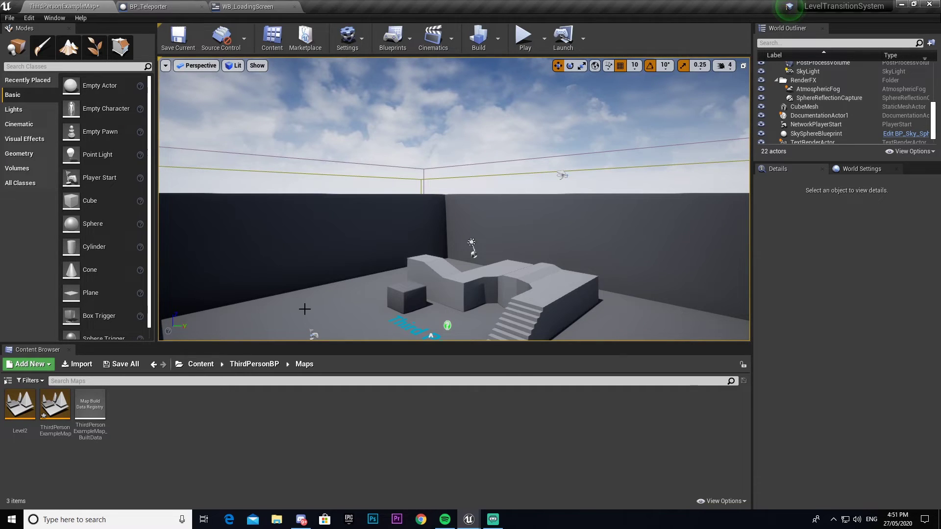
{"action": "left_click", "coordinate": [545, 39]}
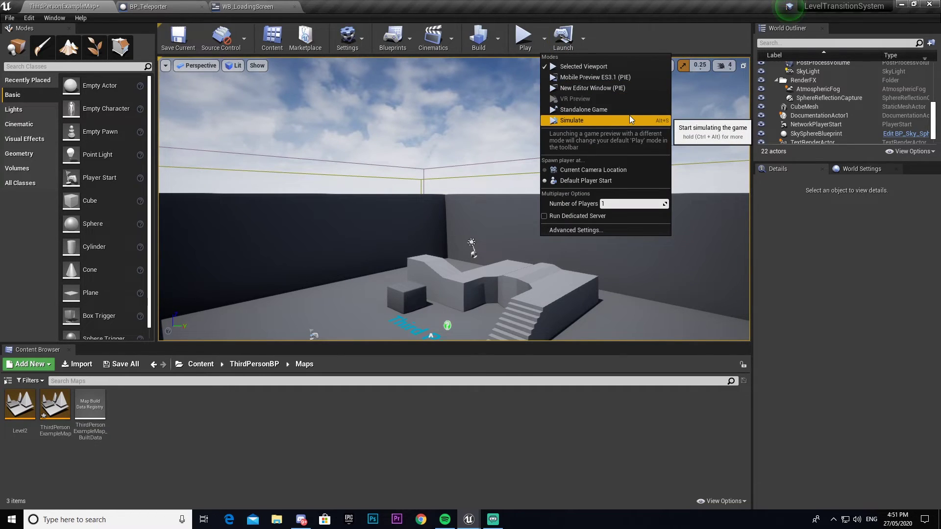
{"action": "left_click", "coordinate": [592, 110]}
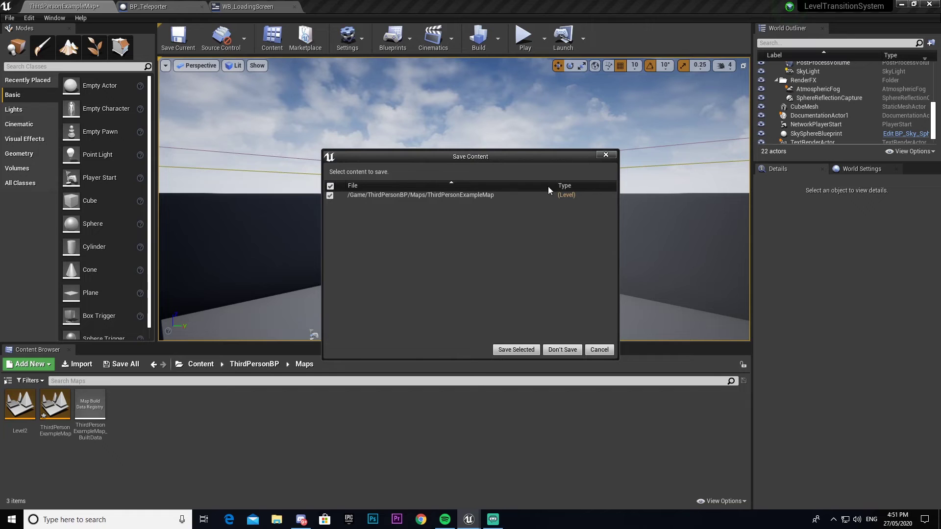
{"action": "left_click", "coordinate": [514, 349]}
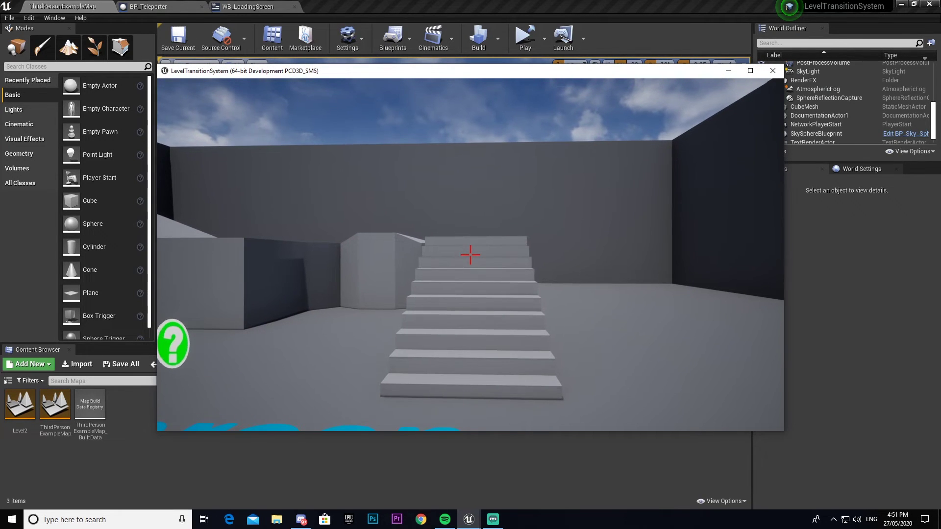
Walk through the level in the standalone game, check it in unlit and full-screen display, and exit.
{"action": "key", "text": "s"}
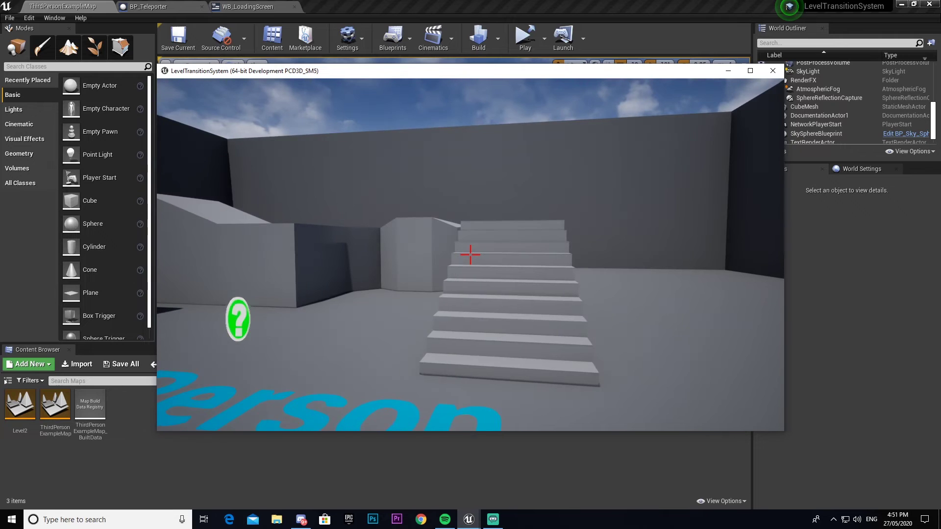
{"action": "key", "text": "a"}
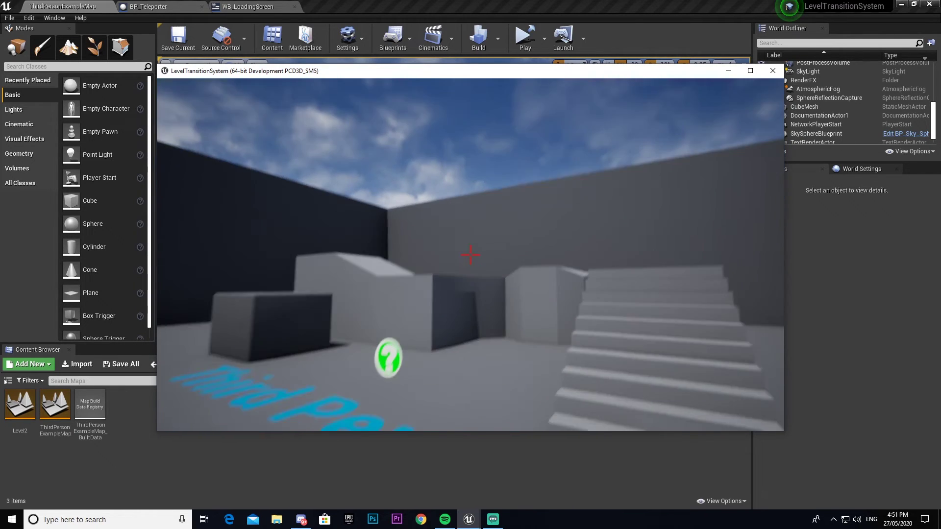
{"action": "key", "text": "w"}
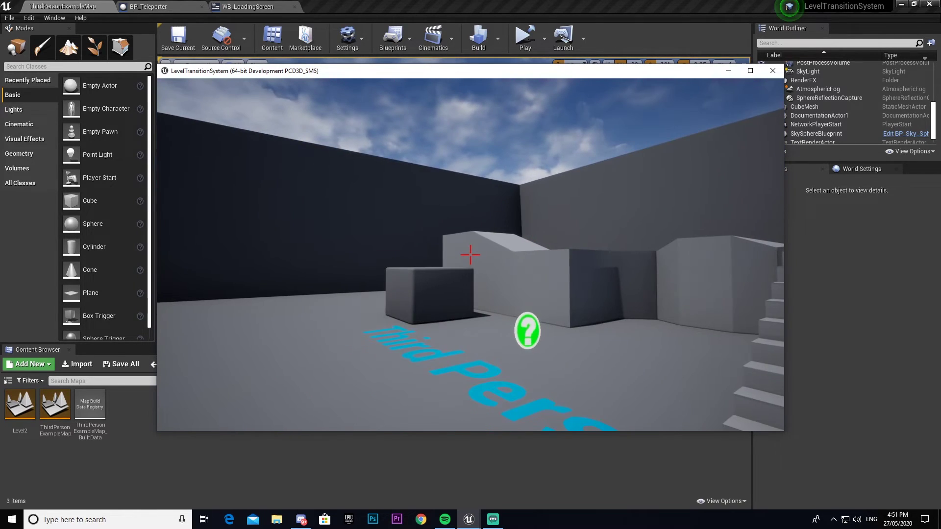
{"action": "key", "text": "F2"}
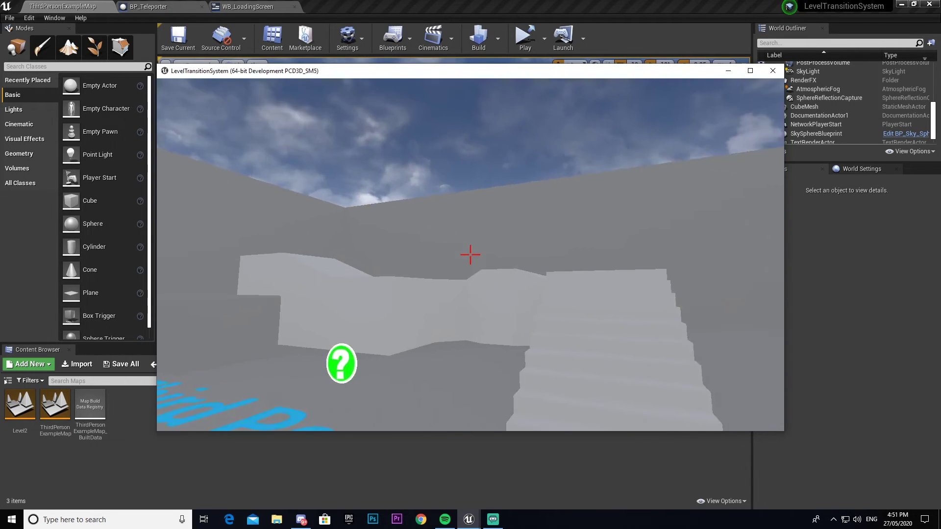
{"action": "key", "text": "F3"}
{"action": "key", "text": "F11"}
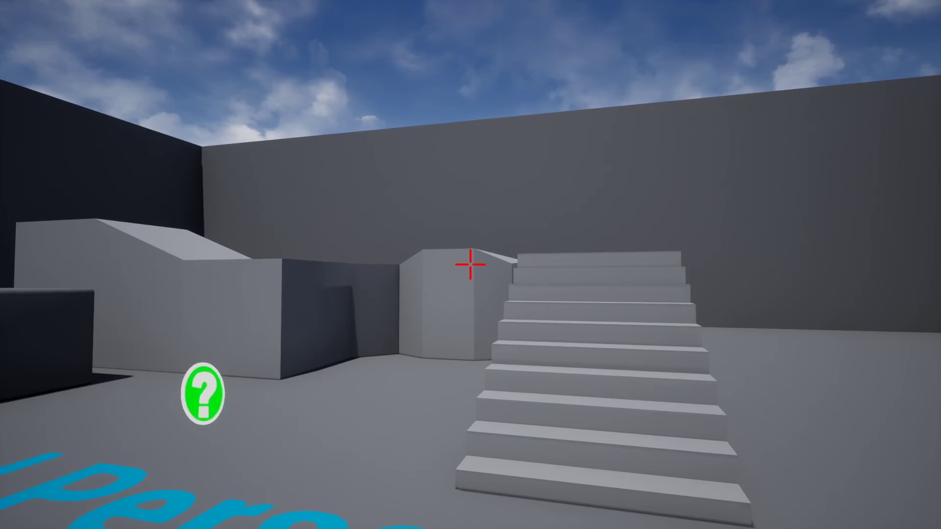
{"action": "key", "text": "s"}
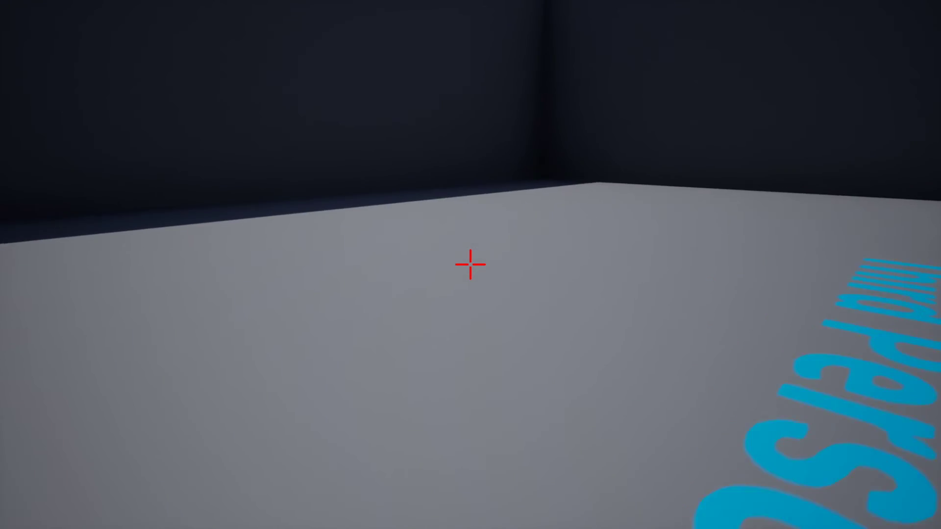
{"action": "key", "text": "w"}
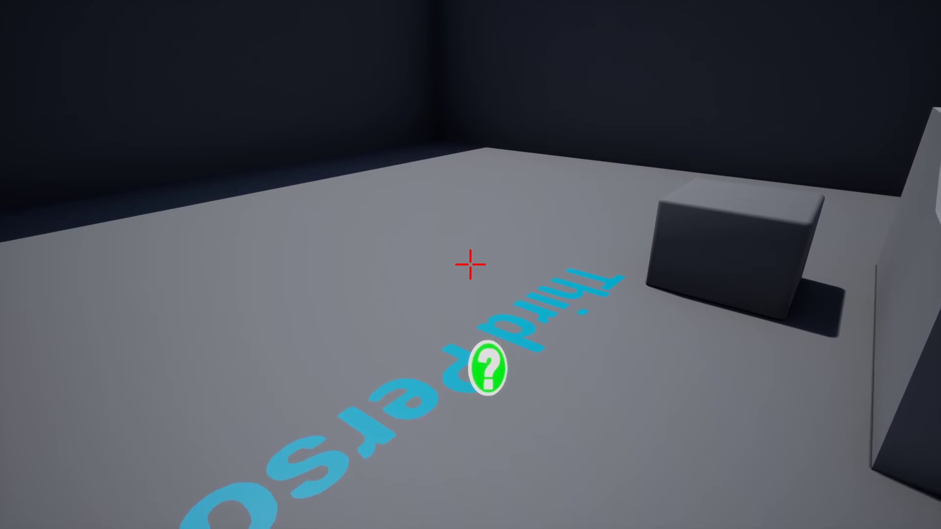
{"action": "key", "text": "F11"}
{"action": "key", "text": "Escape"}
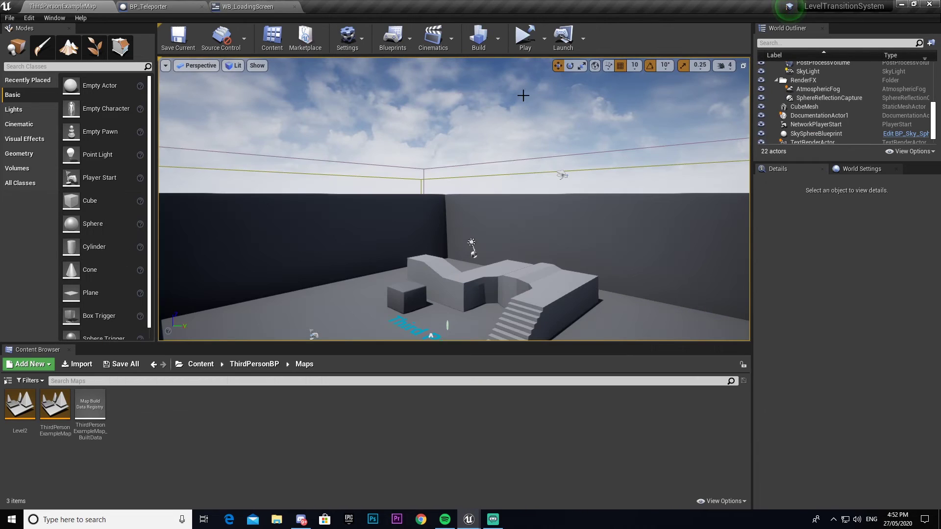
Open Level2 from the Maps folder and delete its BP_Teleporter.
{"action": "left_click", "coordinate": [619, 442]}
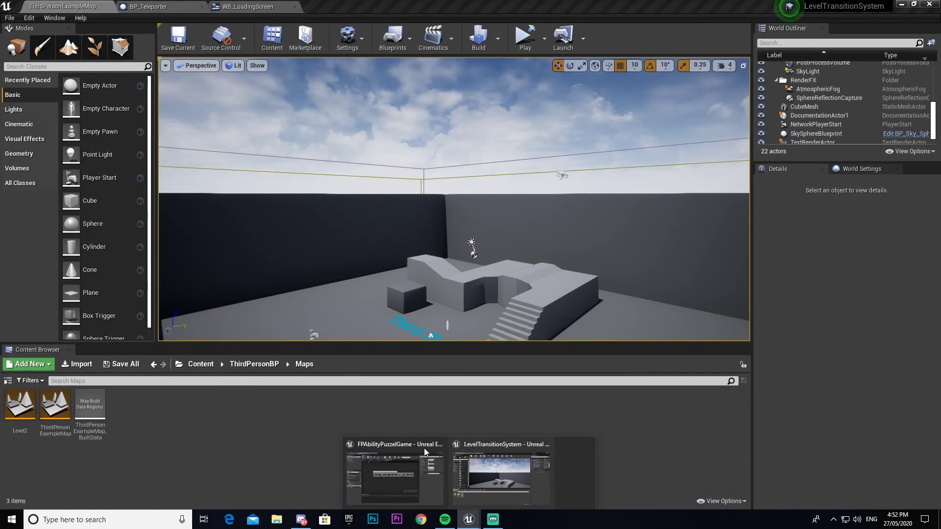
{"action": "right_click_drag", "start_coordinate": [362, 307], "coordinate": [388, 192]}
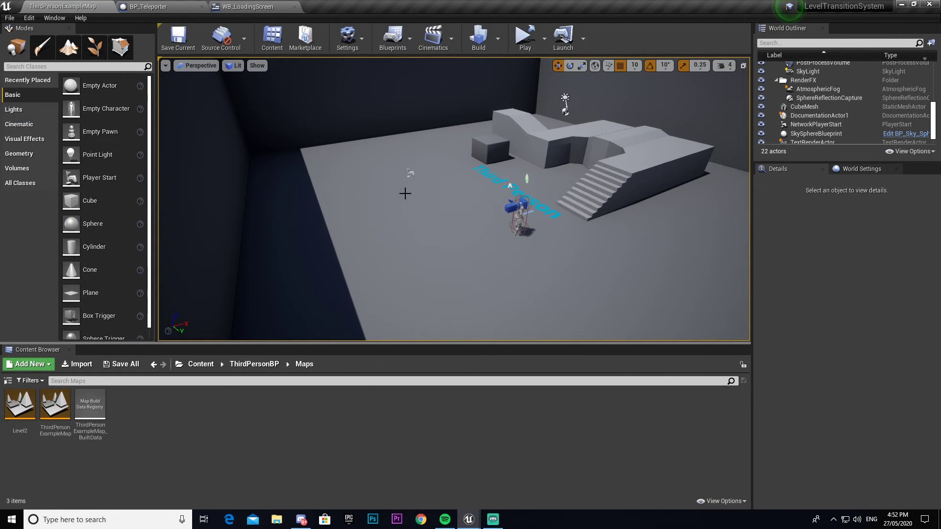
{"action": "left_click", "coordinate": [254, 364]}
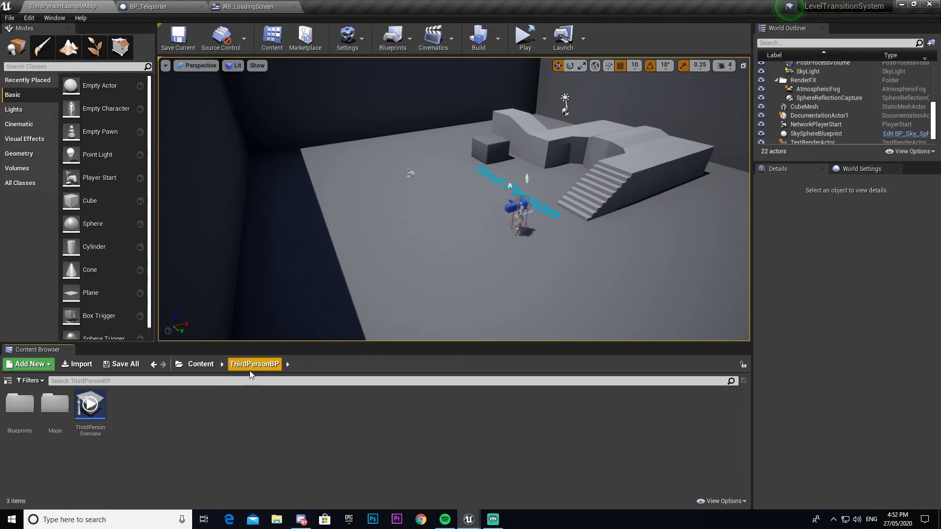
{"action": "double_click", "coordinate": [56, 404]}
{"action": "double_click", "coordinate": [20, 404]}
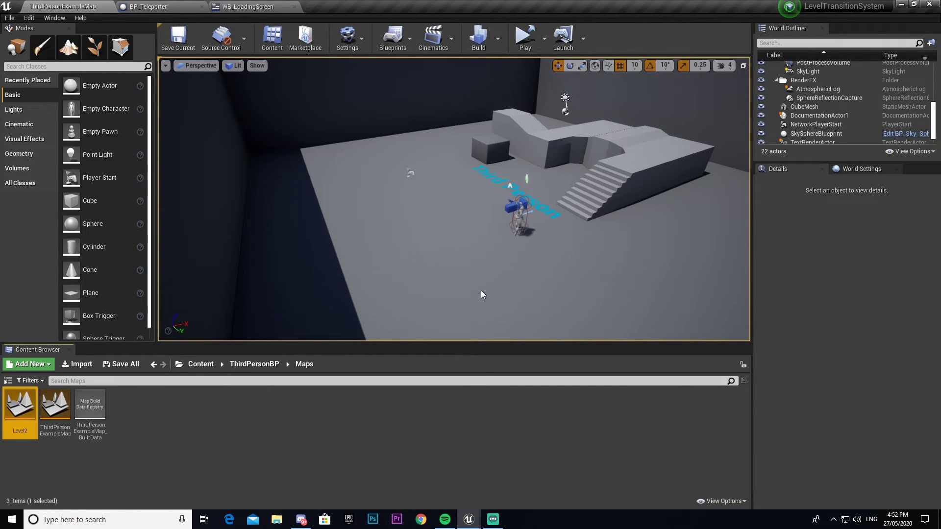
{"action": "left_click", "coordinate": [477, 255]}
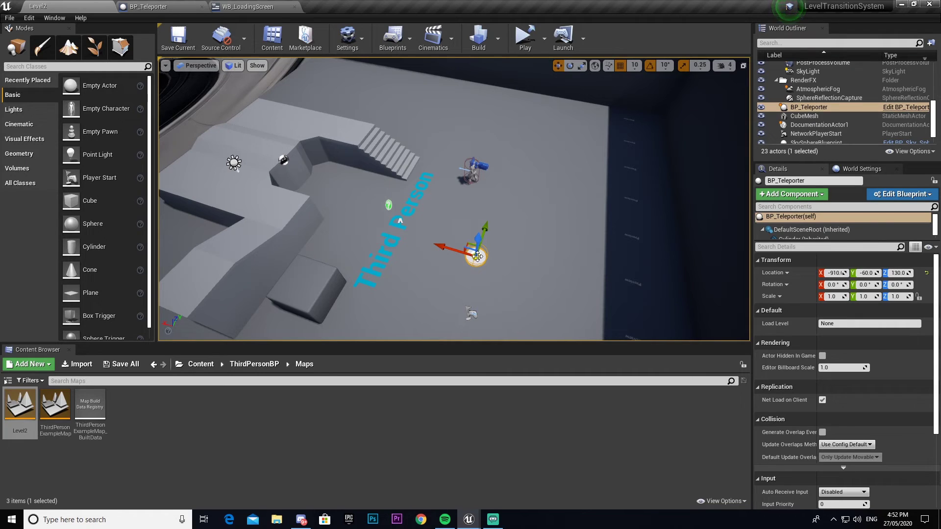
{"action": "key", "text": "Delete"}
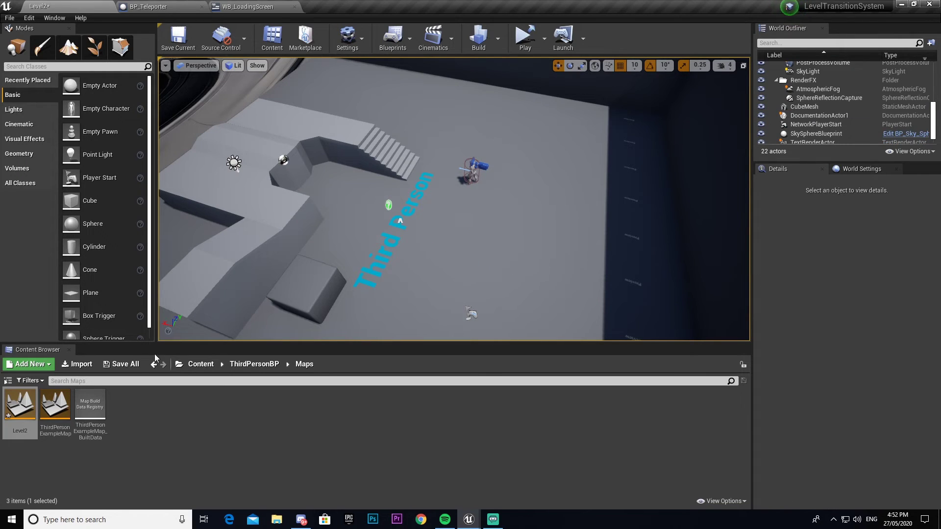
Open ThirdPersonExampleMap, place a BP_Teleporter on the floor with its Load Level set to Level2, and save the map.
{"action": "double_click", "coordinate": [56, 404]}
{"action": "left_click", "coordinate": [516, 350]}
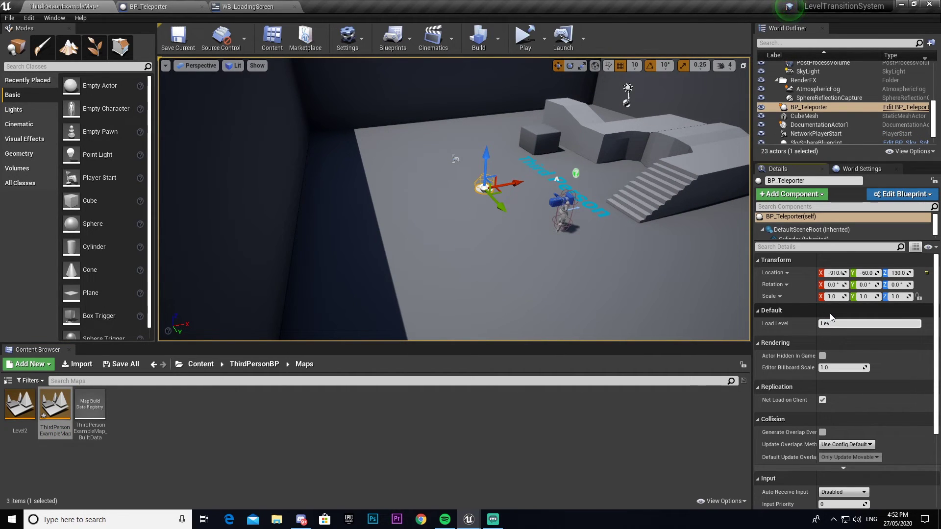
{"action": "left_click", "coordinate": [182, 47]}
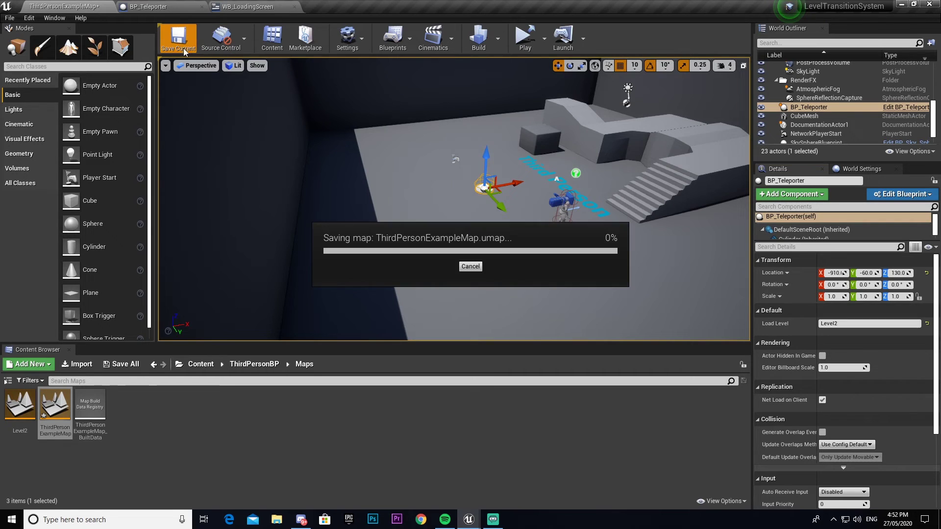
Test the level in a full-screen standalone game by walking the character onto the teleporter disc to travel to Level2.
{"action": "key", "text": "w"}
{"action": "right_click_drag", "start_coordinate": [454, 199], "coordinate": [495, 184]}
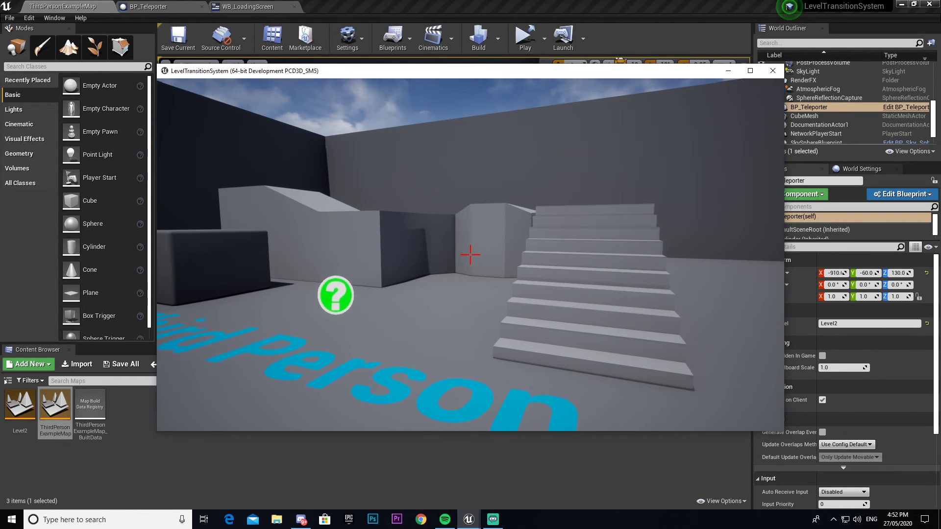
{"action": "key", "text": "F11"}
{"action": "key", "text": "w"}
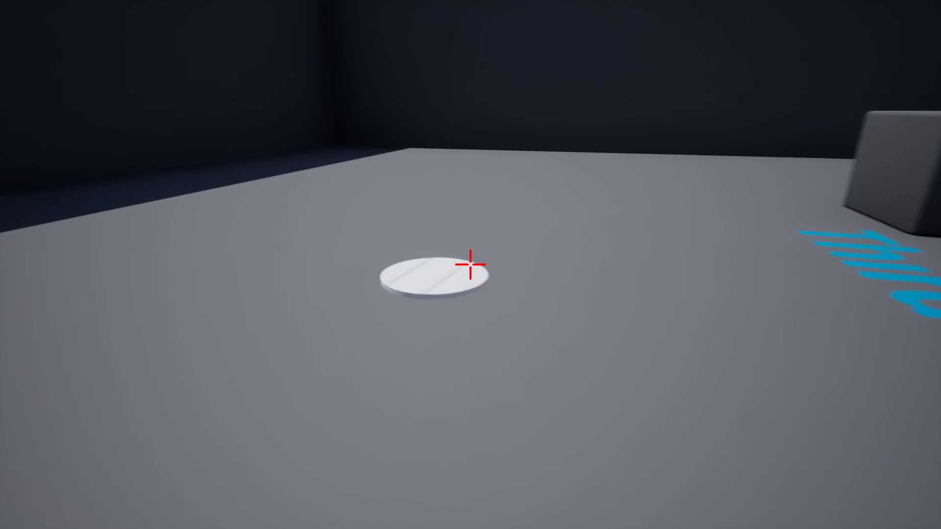
{"action": "key", "text": "w"}
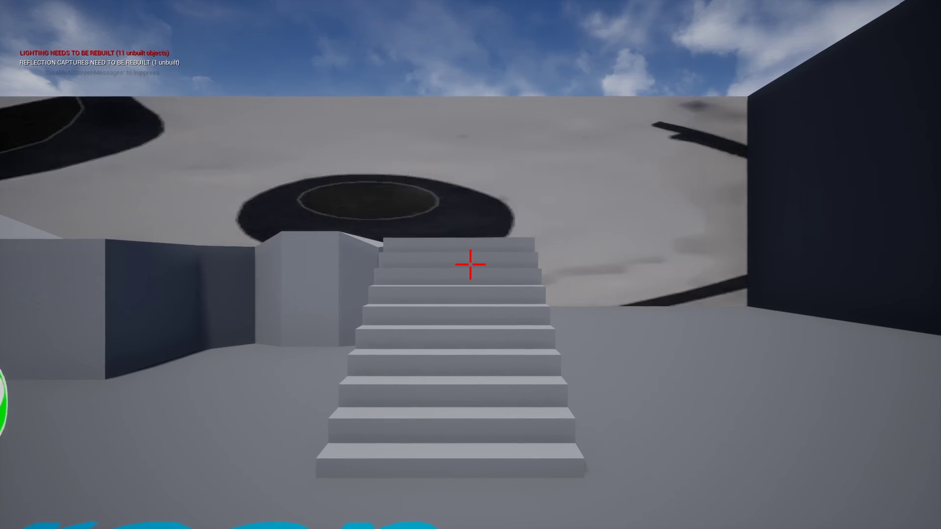
Explore Level2 in the running game, climbing the stairs and walking and jumping across the ramps and raised platforms.
{"action": "key", "text": "w"}
{"action": "key", "text": "w"}
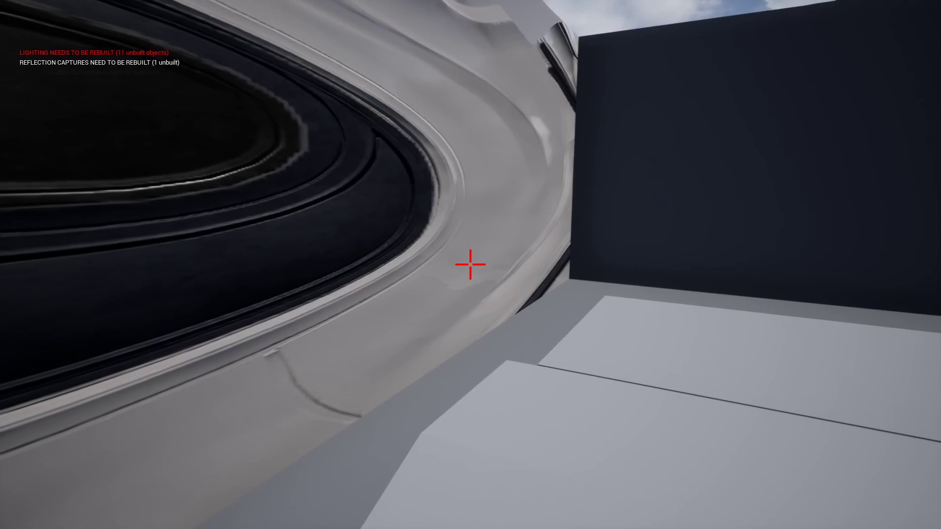
{"action": "key", "text": "w"}
{"action": "key", "text": "w"}
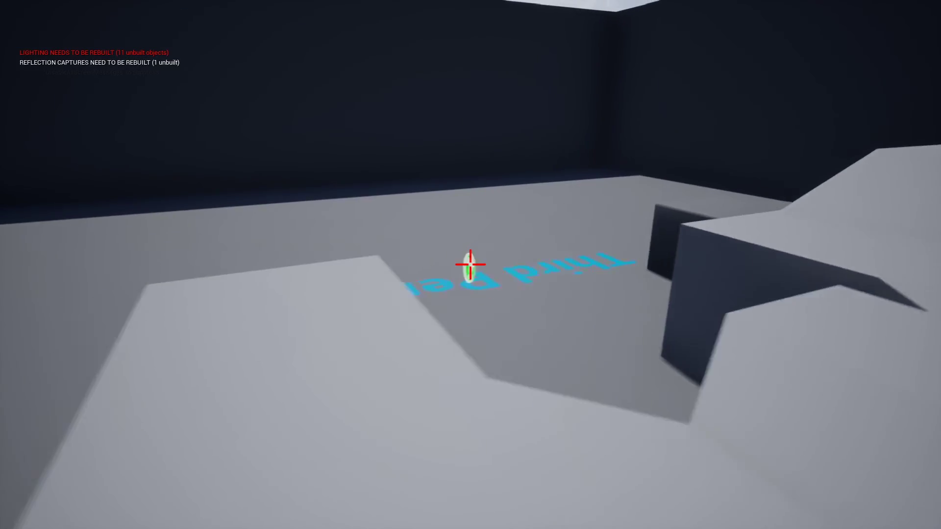
{"action": "key", "text": "w"}
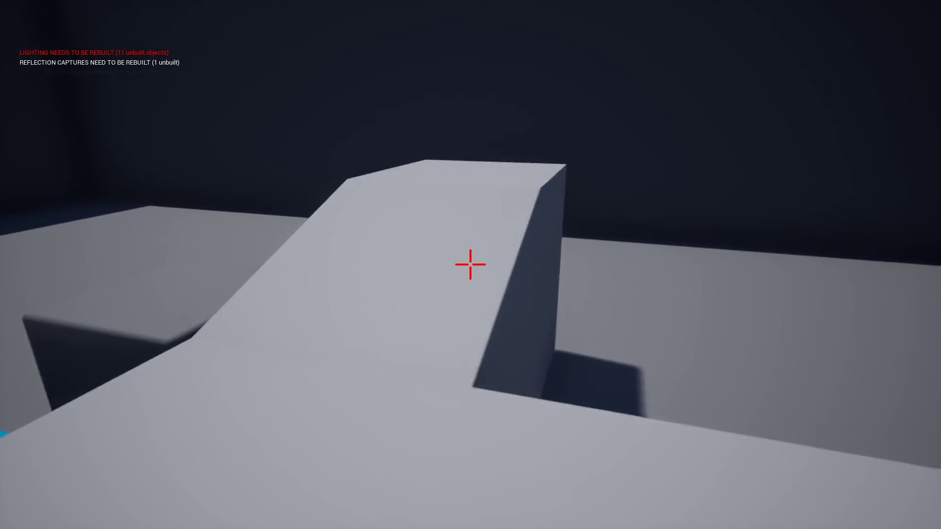
{"action": "key", "text": "space"}
{"action": "key", "text": "w"}
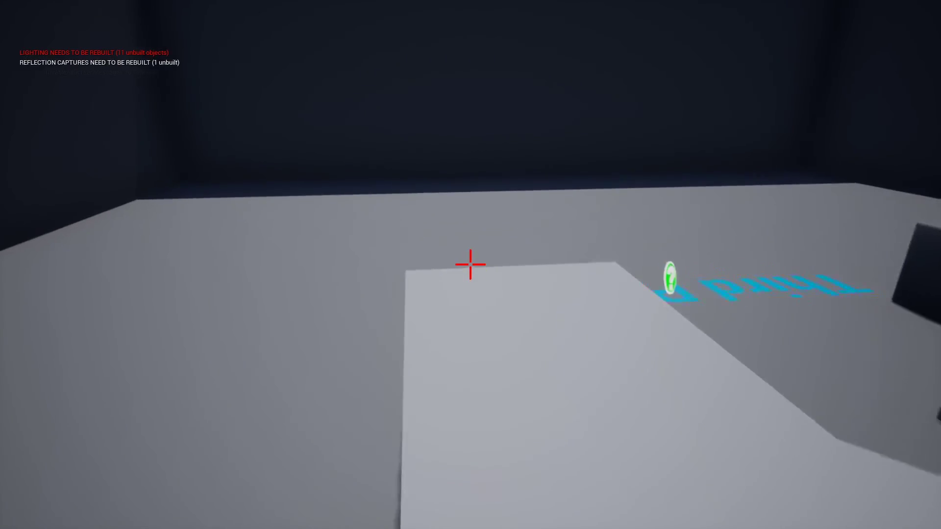
{"action": "key", "text": "w"}
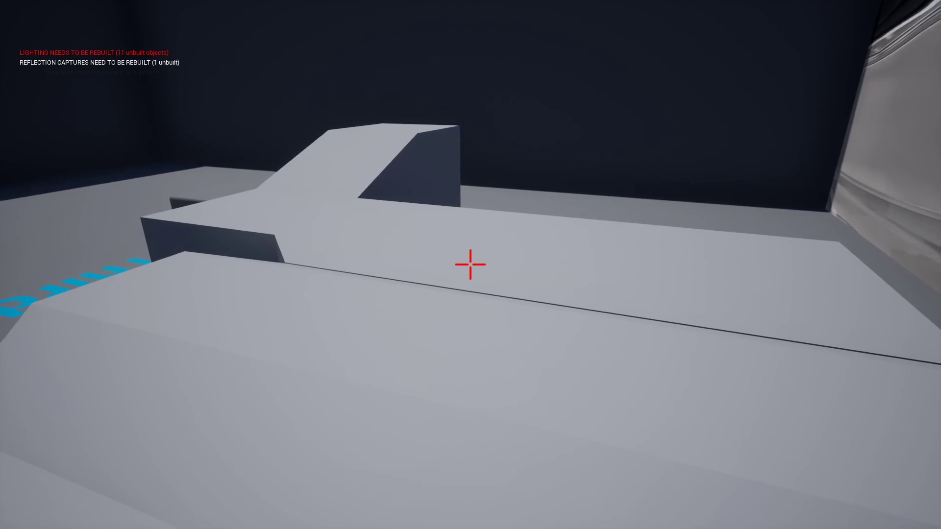
{"action": "key", "text": "d"}
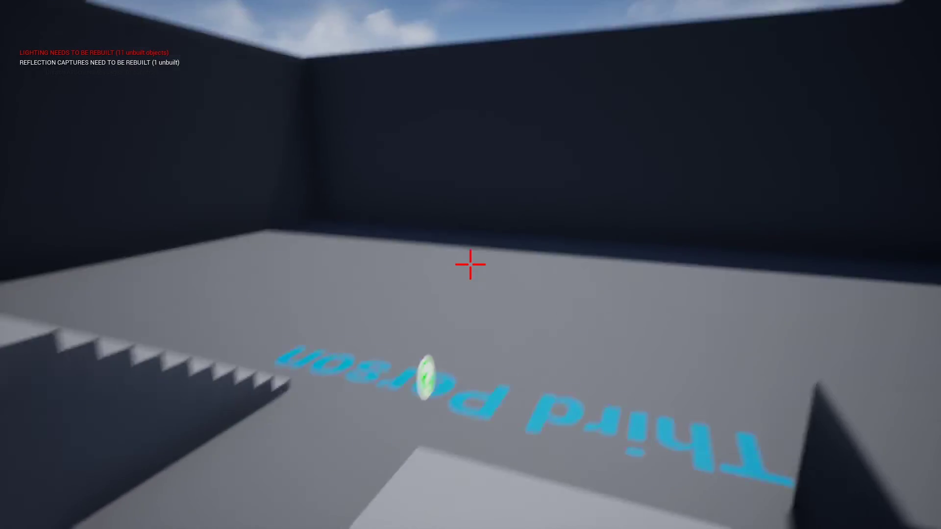
{"action": "key", "text": "a"}
{"action": "key", "text": "w"}
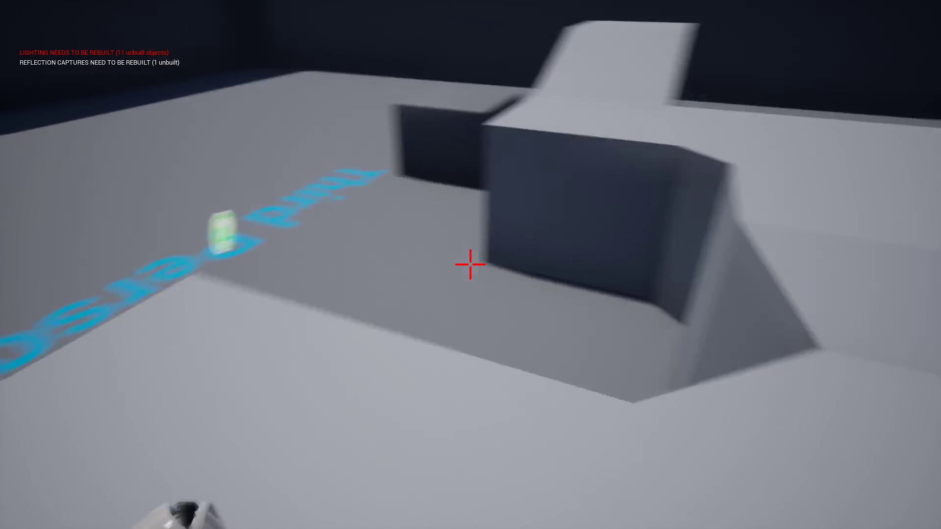
{"action": "key", "text": "w"}
{"action": "key", "text": "space"}
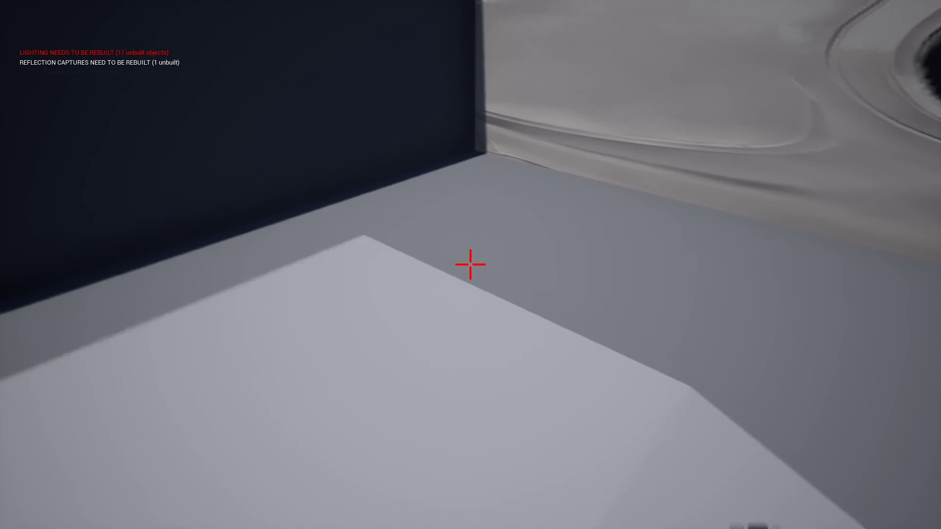
{"action": "key", "text": "w"}
{"action": "key", "text": "space"}
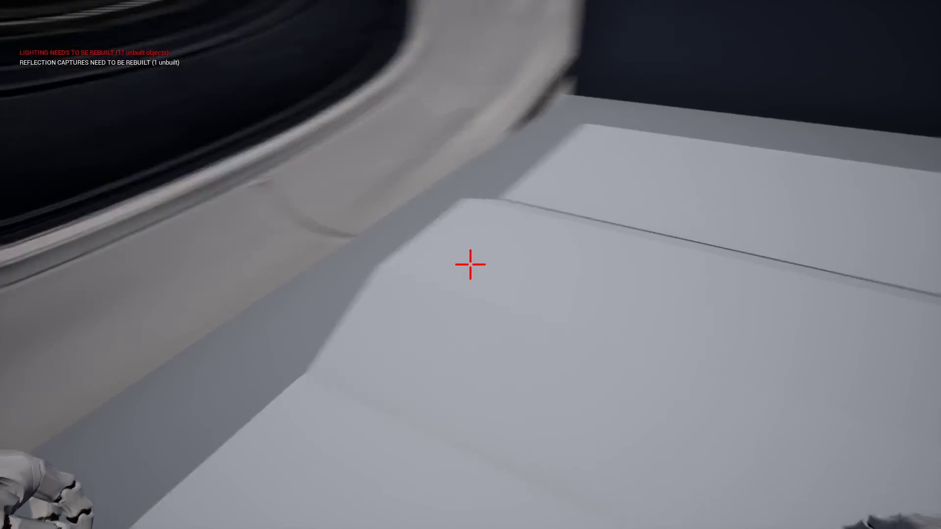
{"action": "key", "text": "w"}
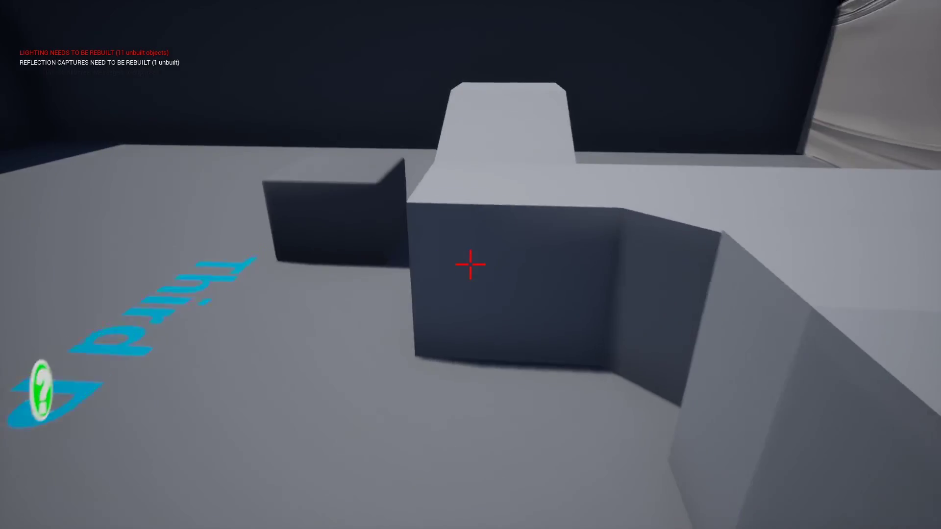
{"action": "key", "text": "space"}
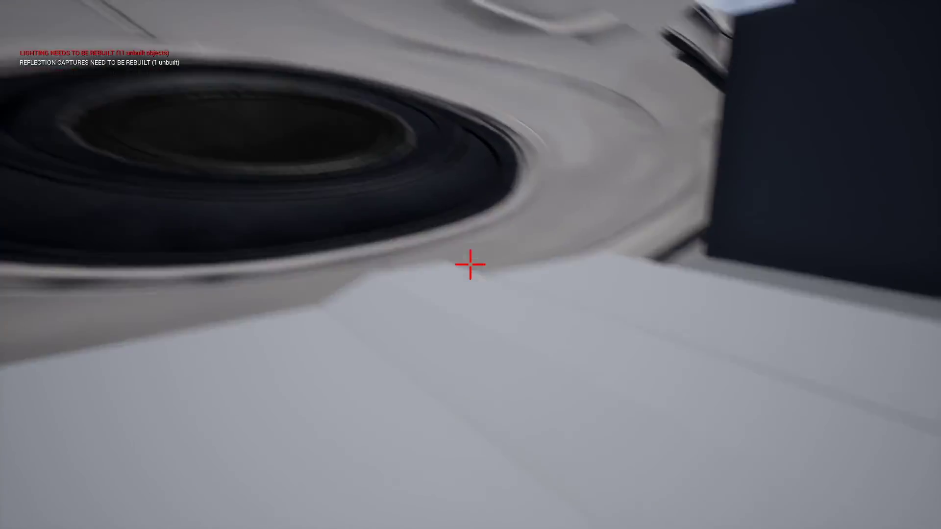
{"action": "key", "text": "w"}
{"action": "key", "text": "w"}
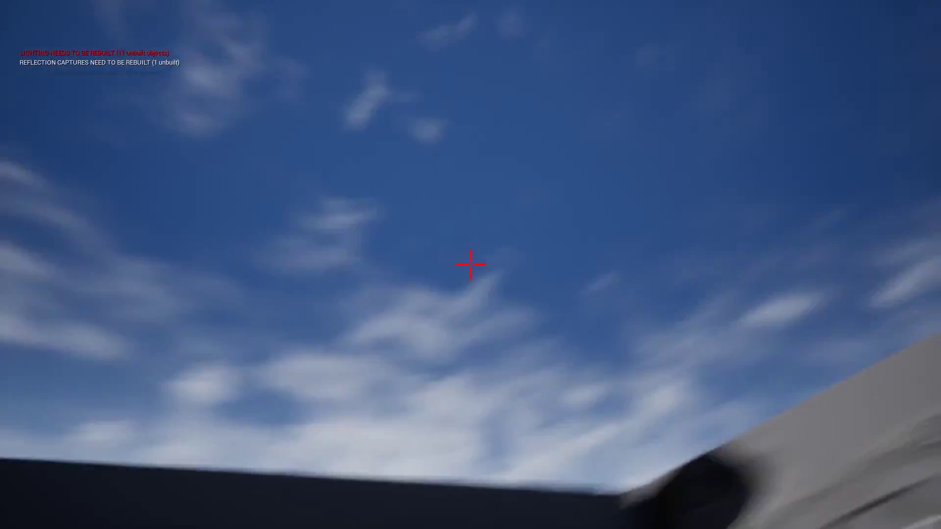
{"action": "key", "text": "a"}
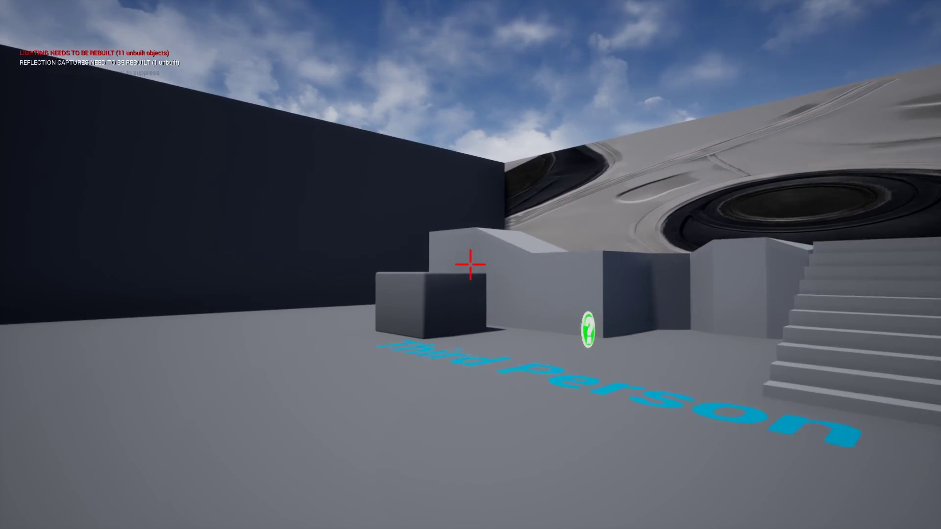
{"action": "key", "text": "w"}
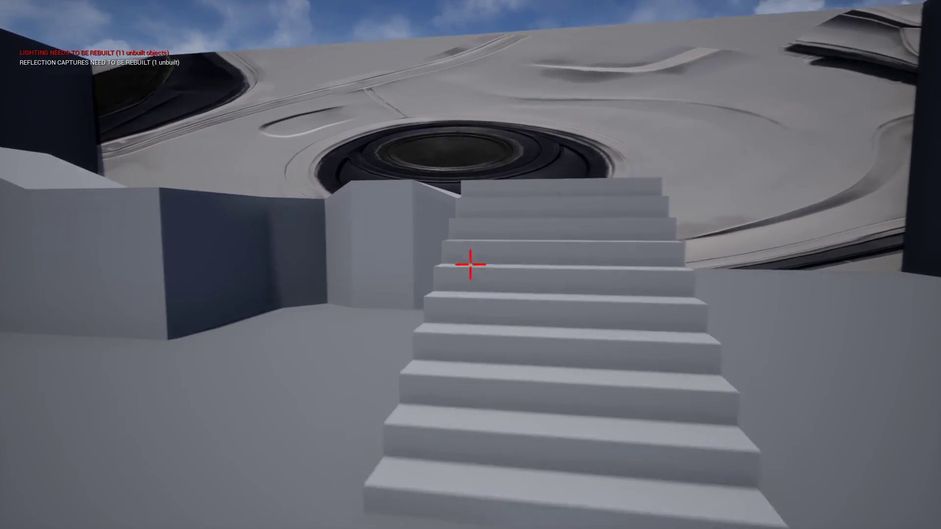
{"action": "key", "text": "space"}
{"action": "key", "text": "w"}
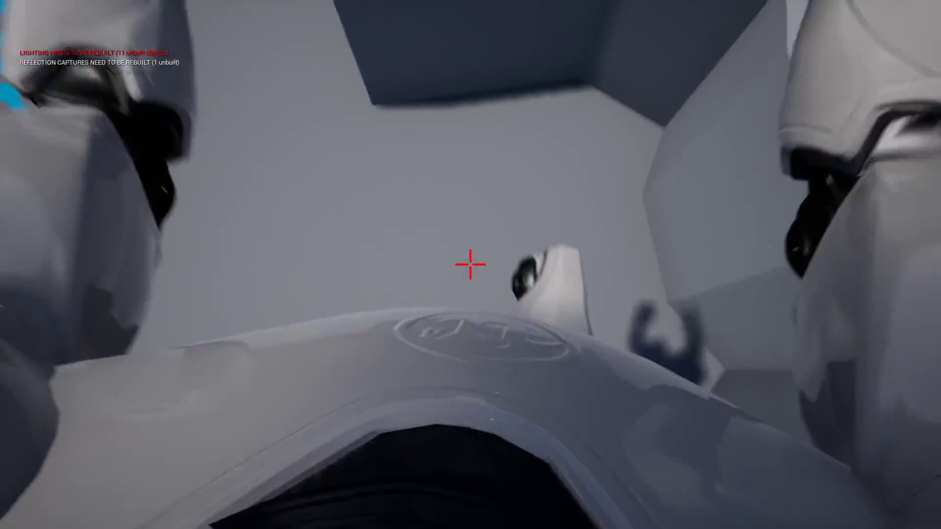
{"action": "key", "text": "space"}
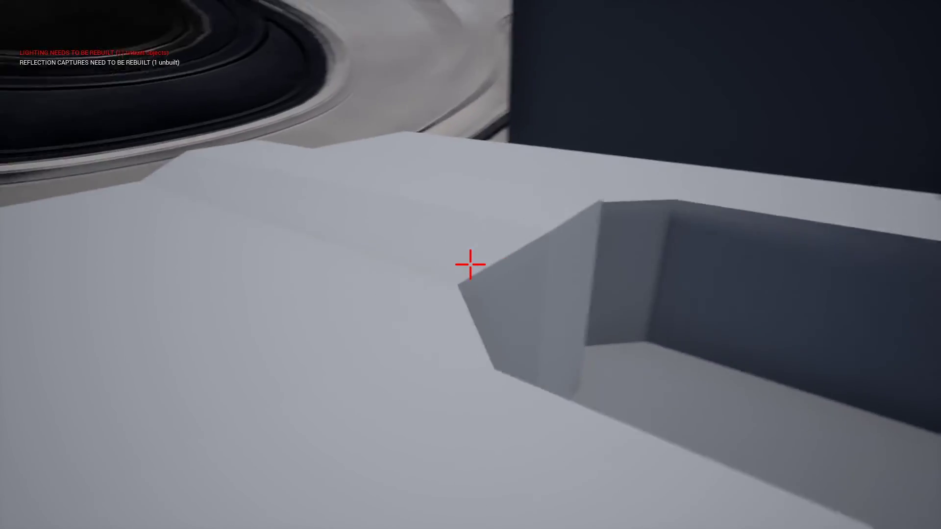
{"action": "key", "text": "space"}
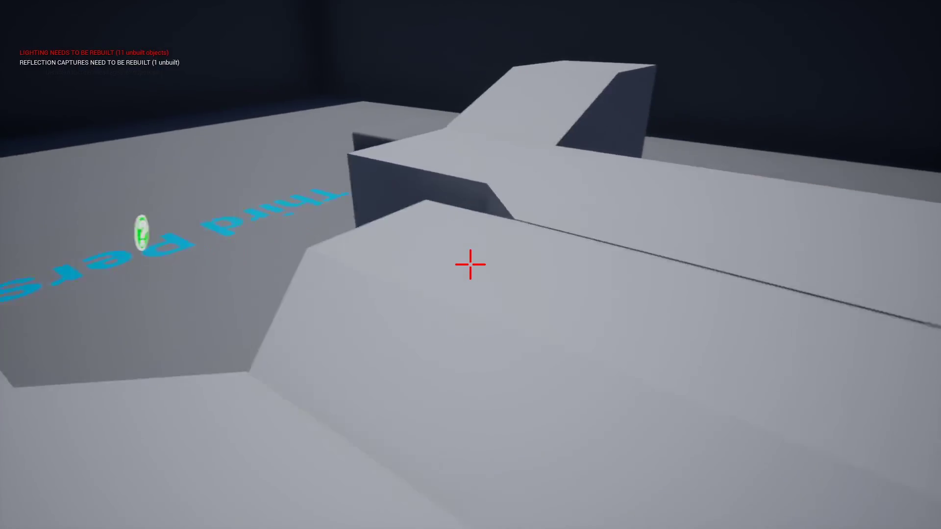
{"action": "key", "text": "d"}
{"action": "key", "text": "space"}
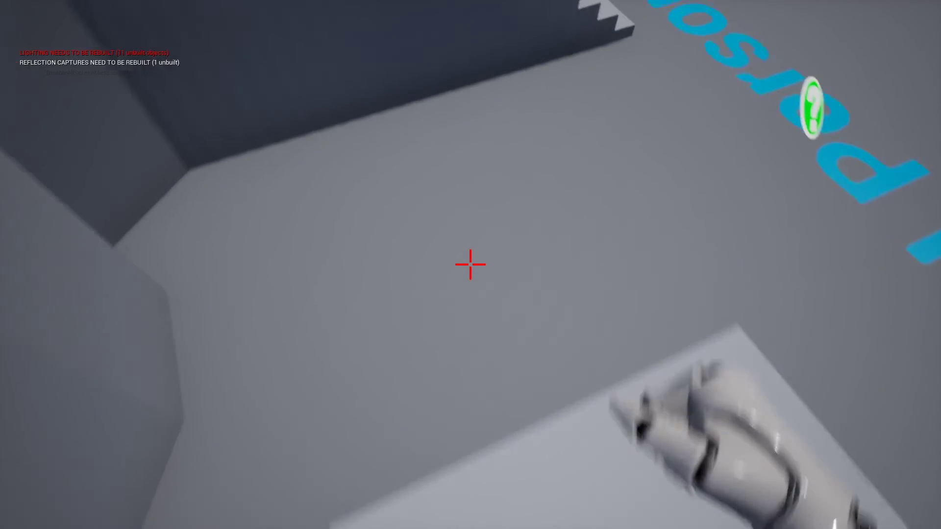
{"action": "key", "text": "w"}
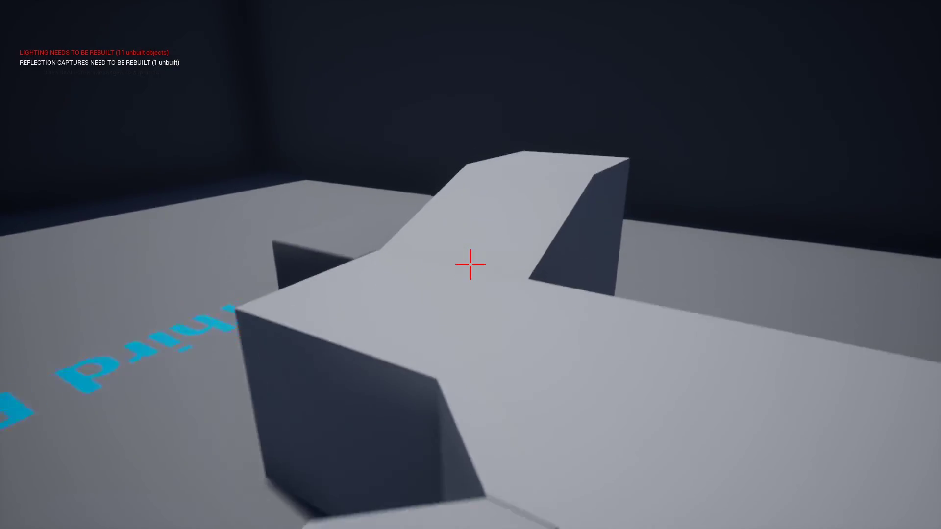